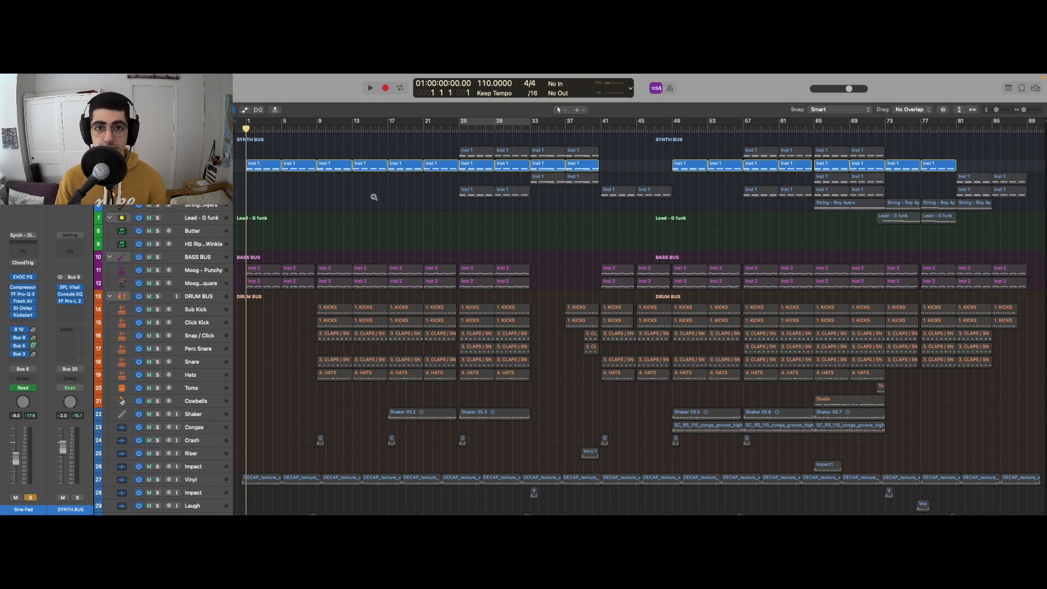
- Enlarge the track rows, set the cycle range to the first Sine Pad region, and audition the soloed part
{"action": "key", "text": "super+Down"}
{"action": "key", "text": "super+Down"}
{"action": "key", "text": "super+Down"}
{"action": "key", "text": "super+Down"}
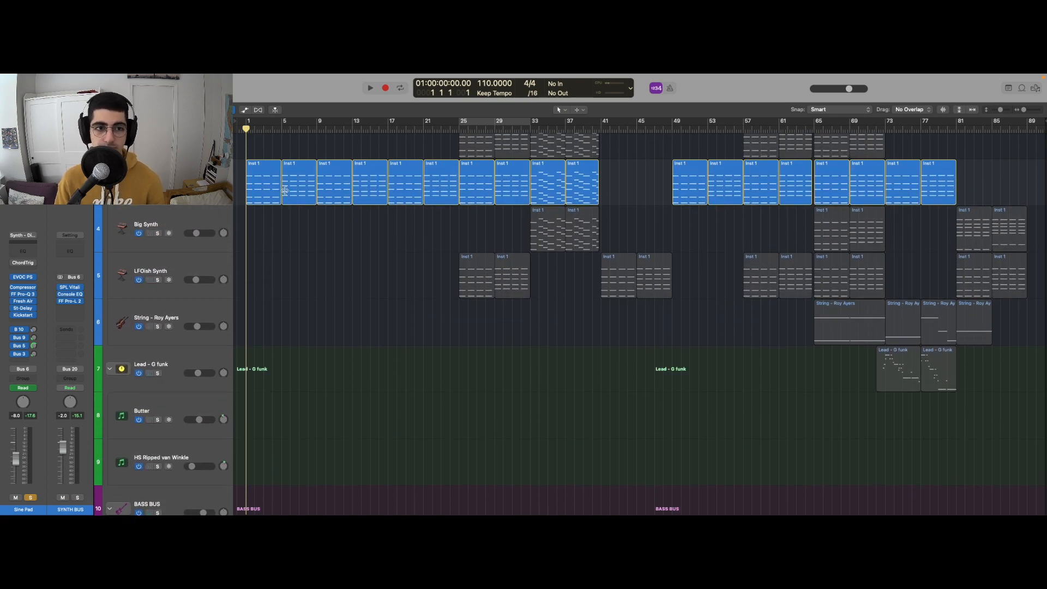
{"action": "left_click", "coordinate": [271, 189]}
{"action": "key", "text": "u"}
{"action": "key", "text": "space"}
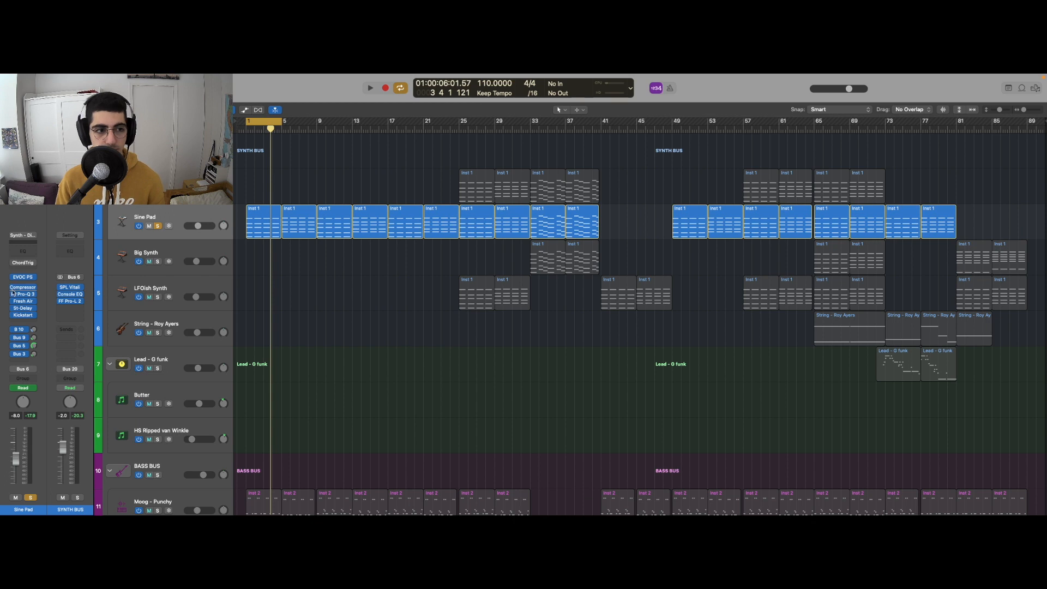
- Nudge the Glide control in the Sine Pad's EVOC 20 PolySynth and audition the loop
{"action": "left_click", "coordinate": [23, 277]}
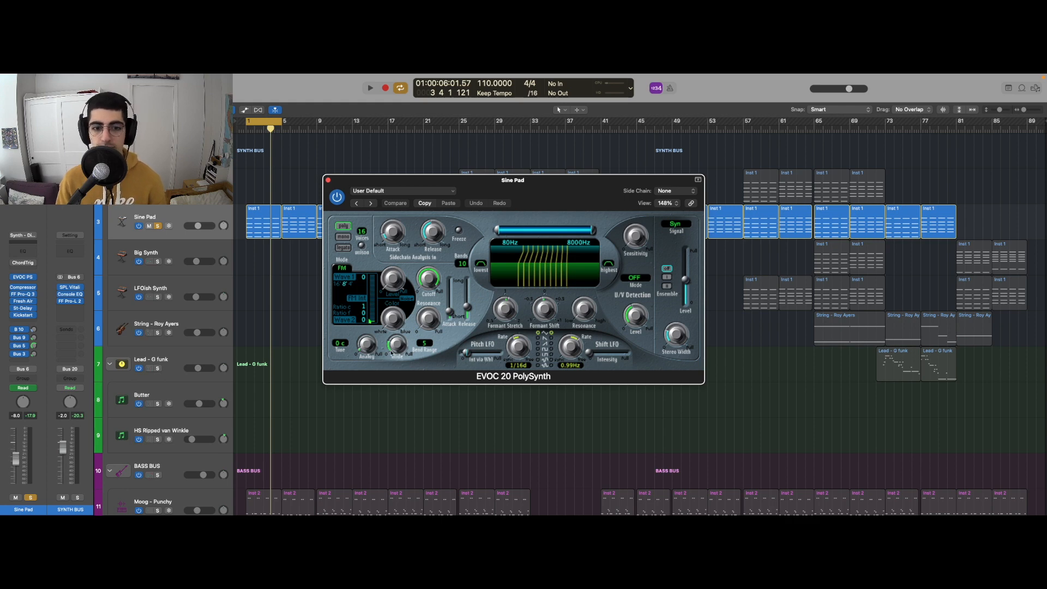
{"action": "left_click_drag", "start_coordinate": [406, 350], "coordinate": [404, 346]}
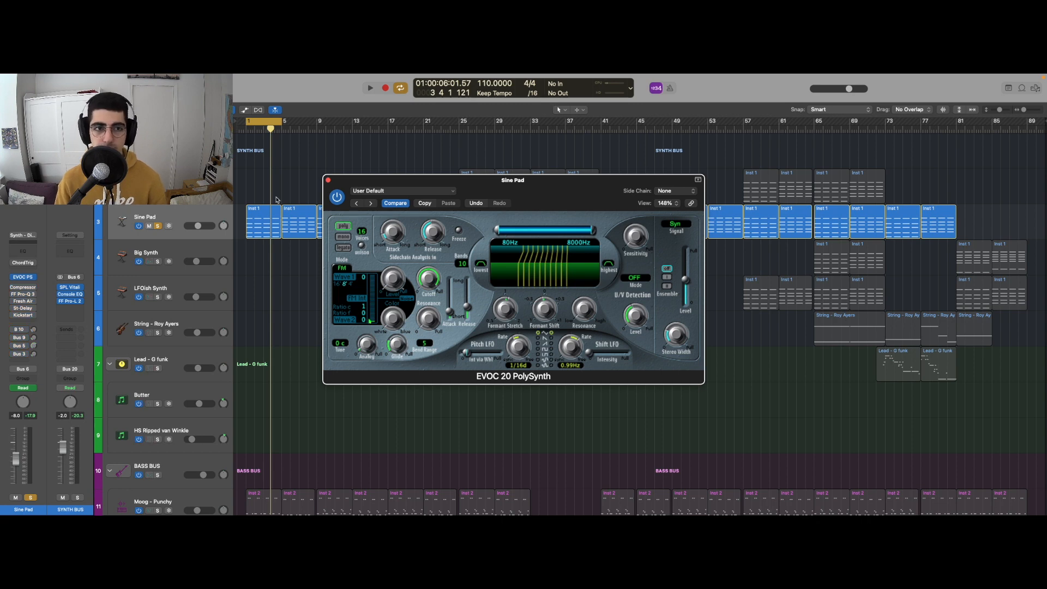
{"action": "key", "text": "space"}
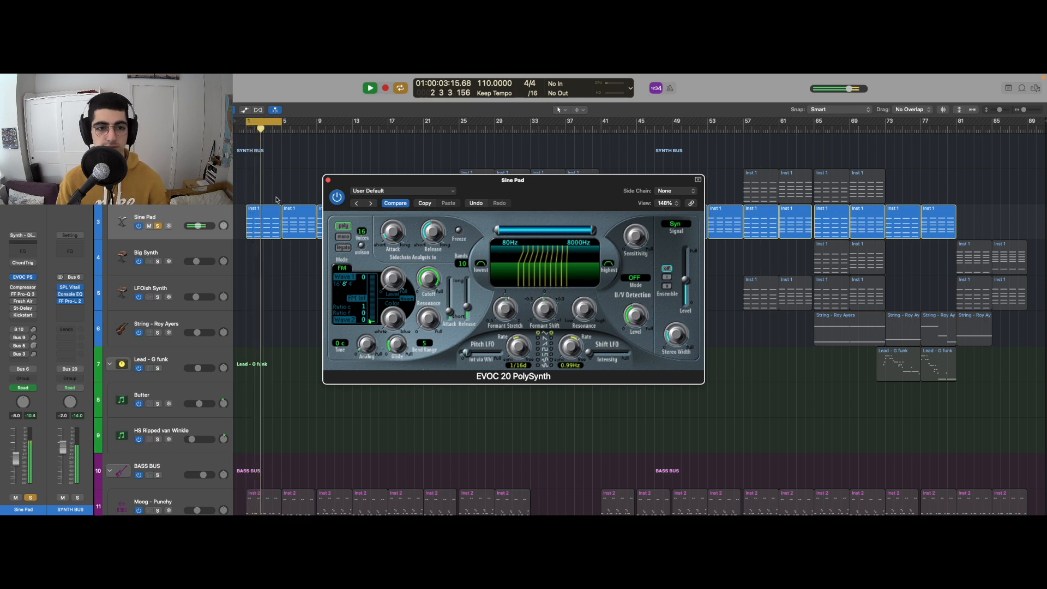
{"action": "key", "text": "space"}
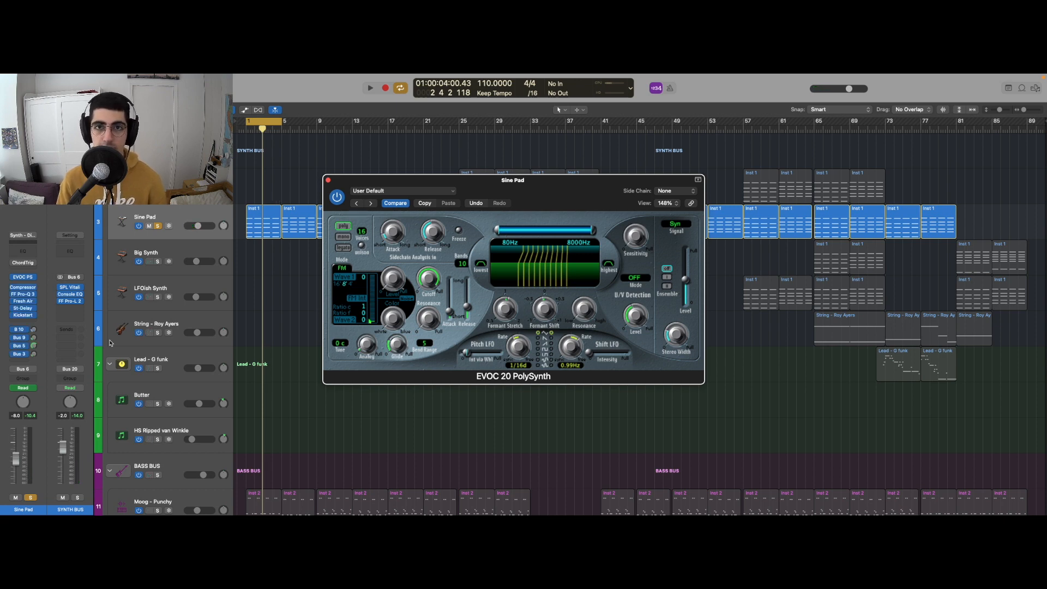
- Play the Sine Pad loop with its sends active and bypass all four sends to compare the sound
{"action": "key", "text": "space"}
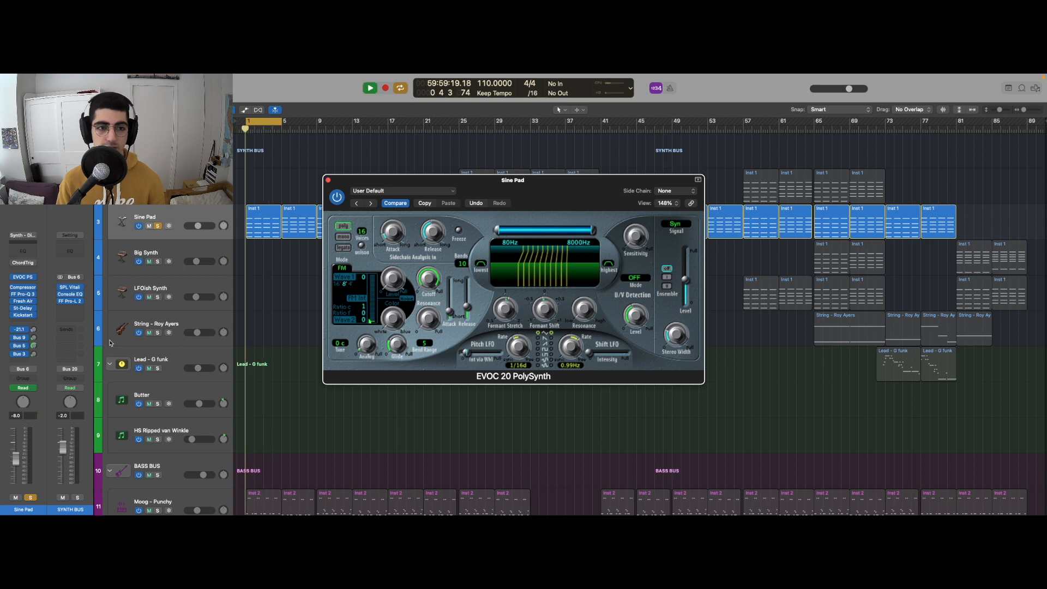
{"action": "mouse_move", "coordinate": [13, 296]}
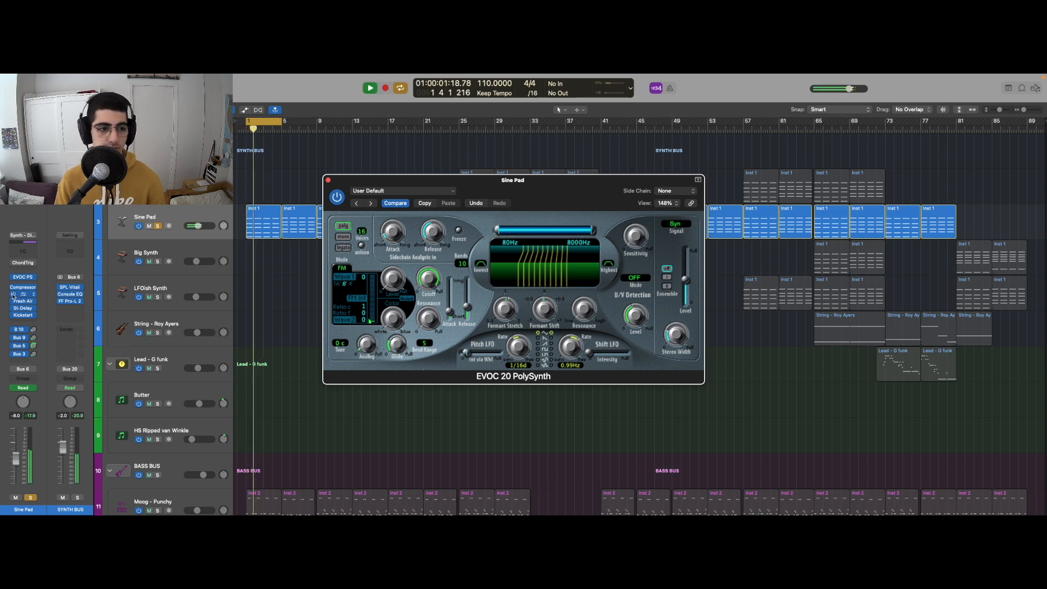
{"action": "left_click_drag", "start_coordinate": [13, 296], "coordinate": [14, 355]}
{"action": "key", "text": "space"}
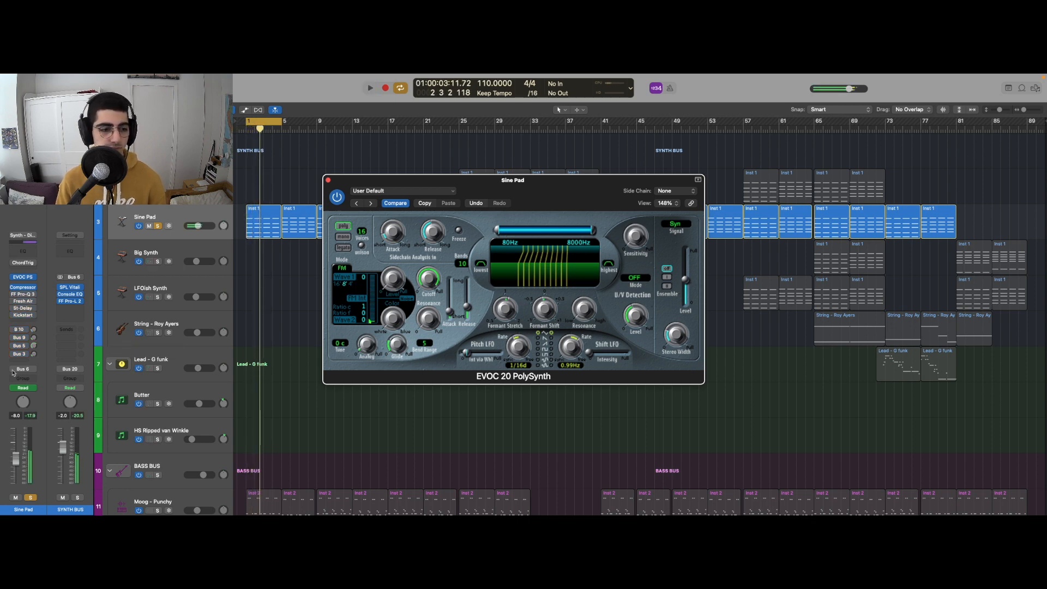
- Examine the Compressor settings on the Sine Pad channel and close the plug-in windows
{"action": "left_click", "coordinate": [23, 287]}
{"action": "left_click", "coordinate": [327, 181]}
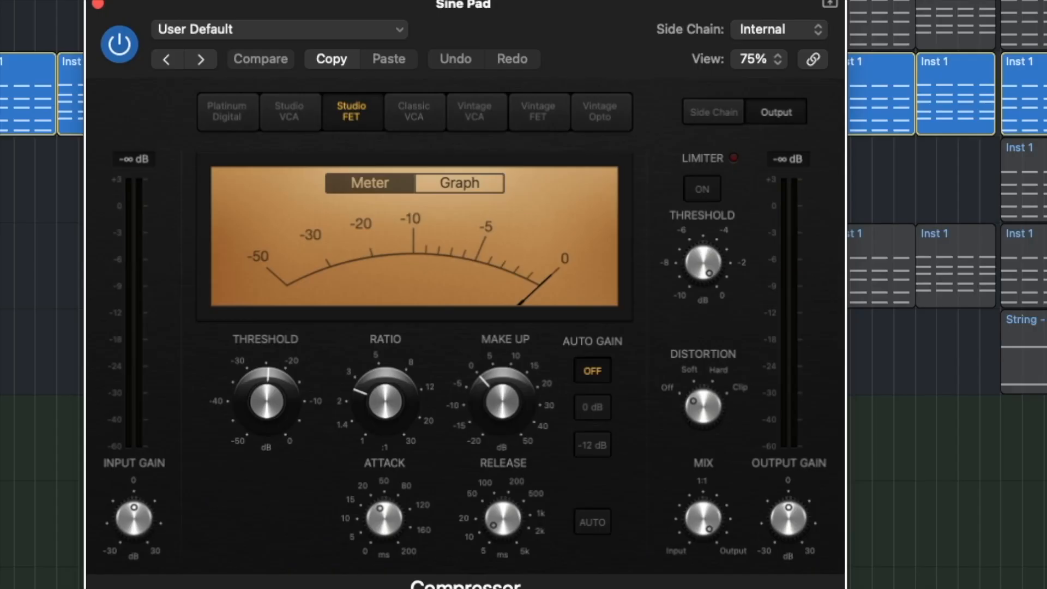
{"action": "key", "text": "space"}
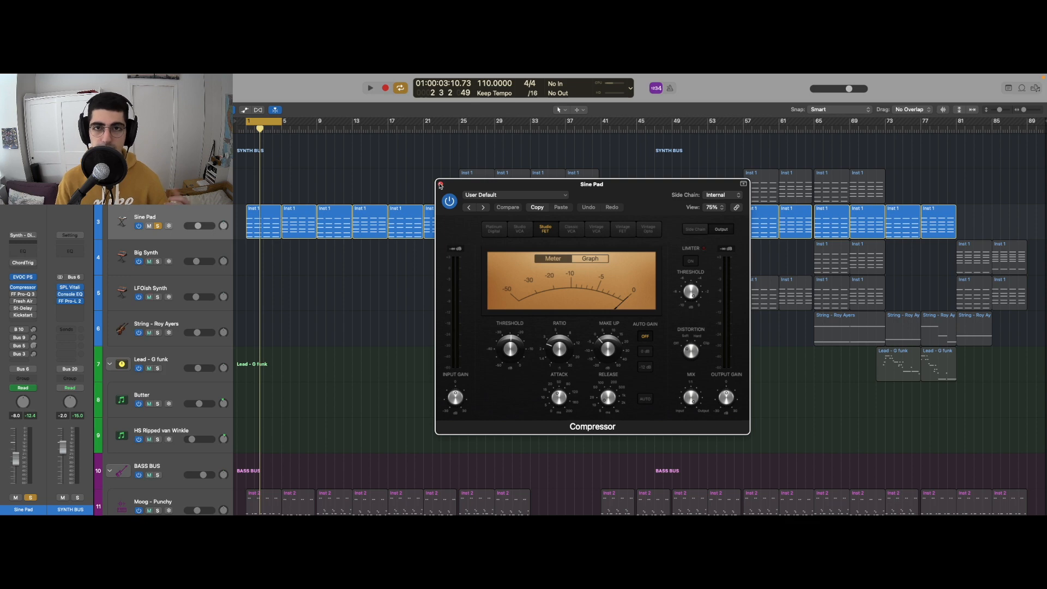
{"action": "left_click", "coordinate": [440, 185]}
- Examine the Sine Pad's FF Pro-Q 3 curve and Fresh Air settings, closing each plug-in window
{"action": "left_click", "coordinate": [22, 294]}
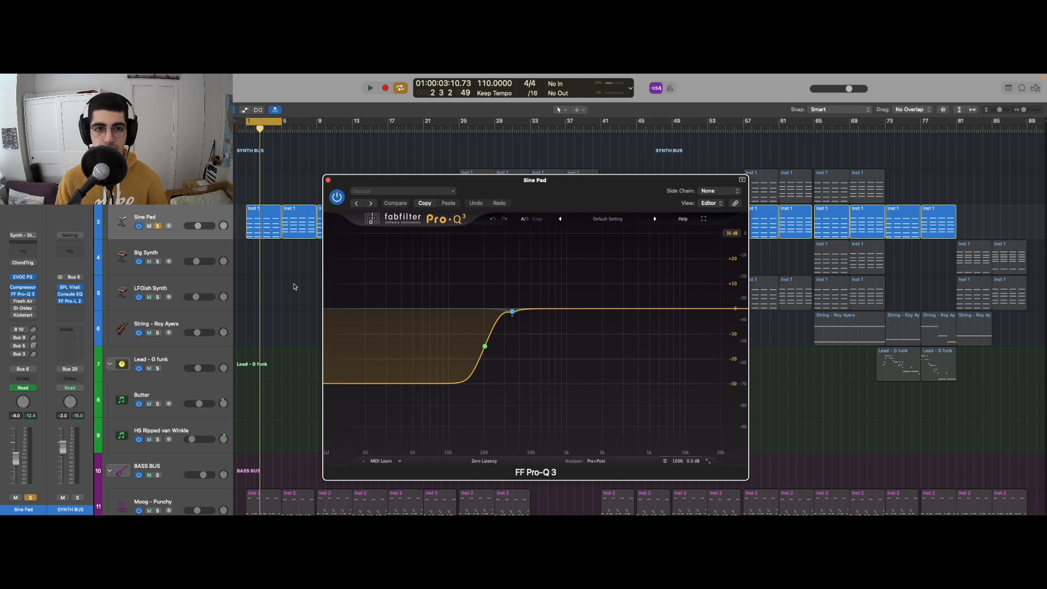
{"action": "mouse_move", "coordinate": [487, 355]}
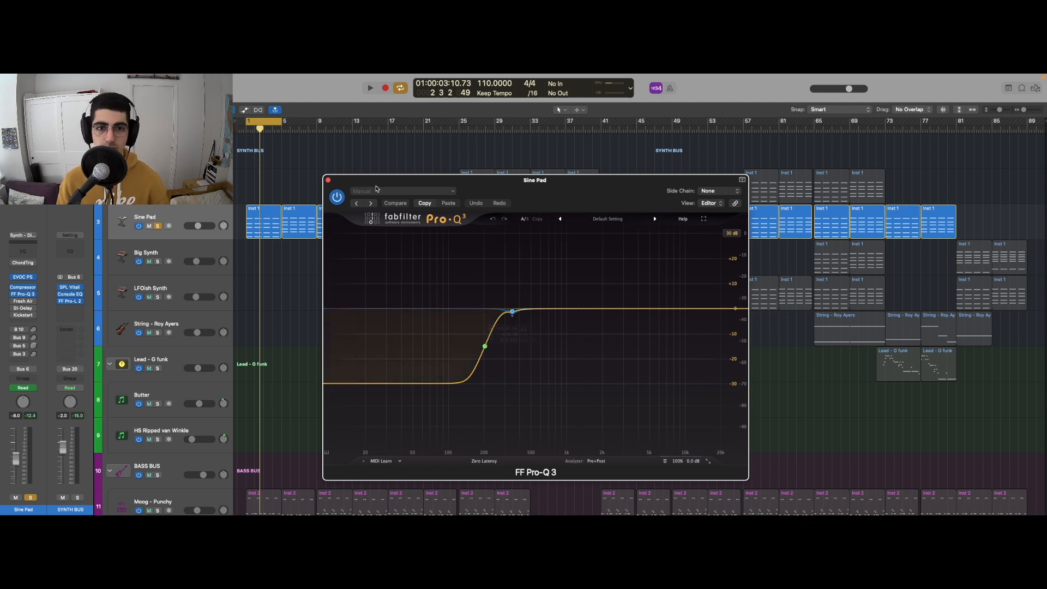
{"action": "left_click", "coordinate": [327, 180]}
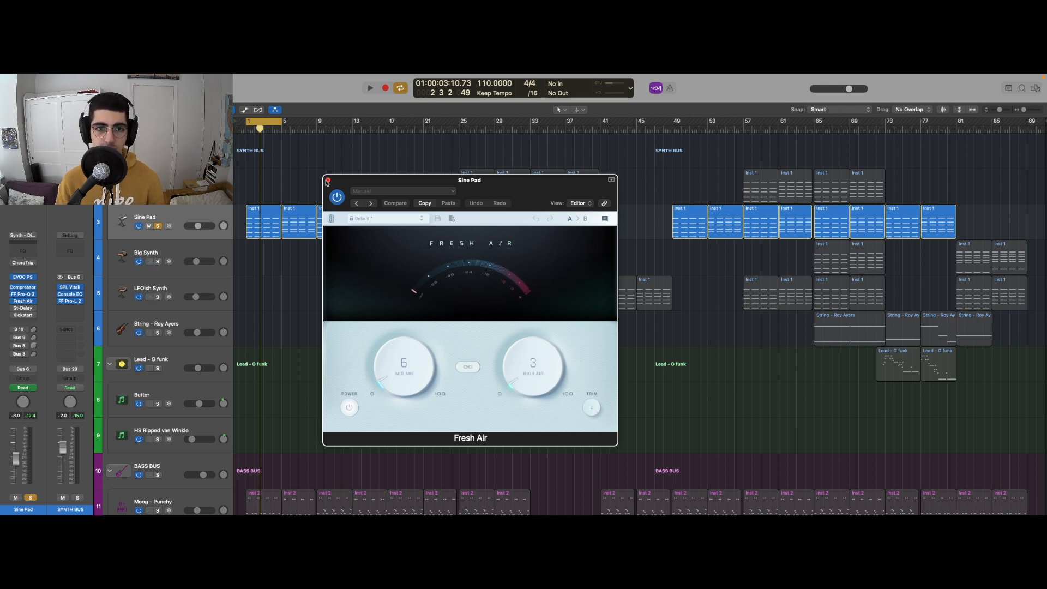
{"action": "left_click", "coordinate": [328, 180]}
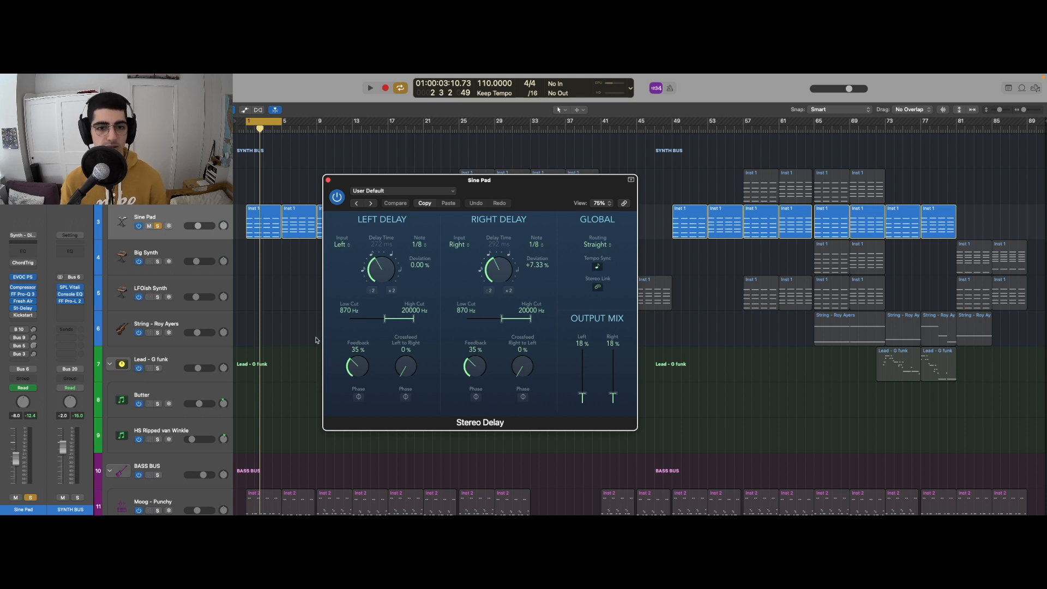
- Compare the Sine Pad loop with the Stereo Delay bypassed and re-enabled during playback
{"action": "left_click", "coordinate": [337, 197]}
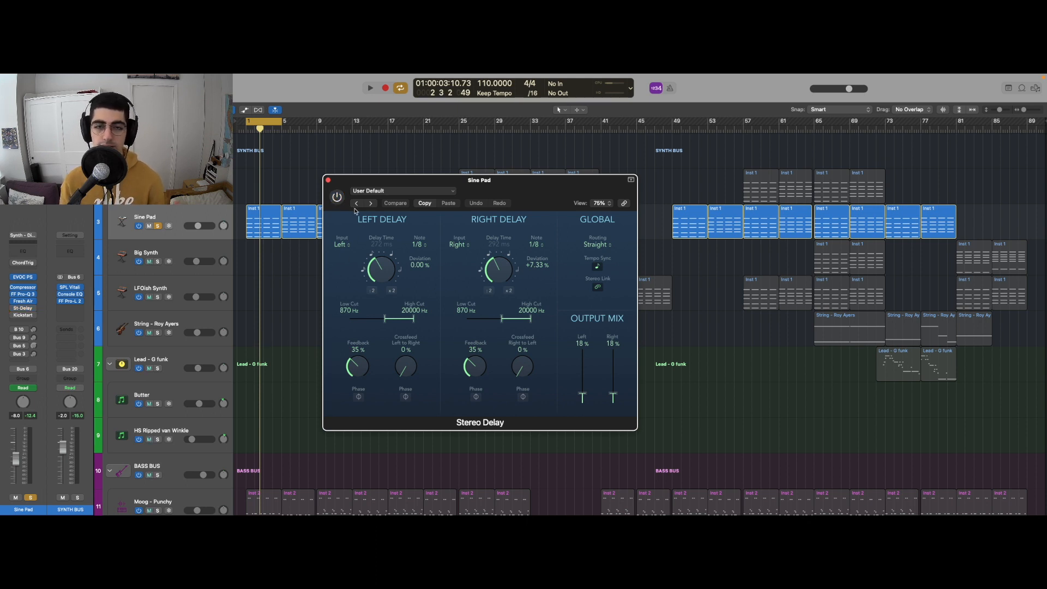
{"action": "key", "text": "space"}
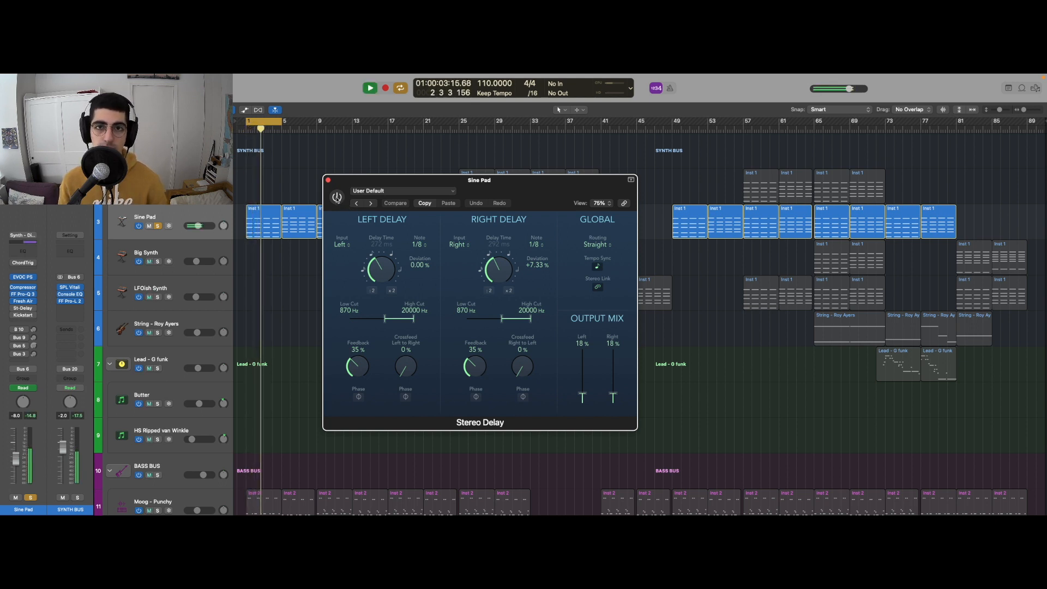
{"action": "left_click", "coordinate": [337, 197]}
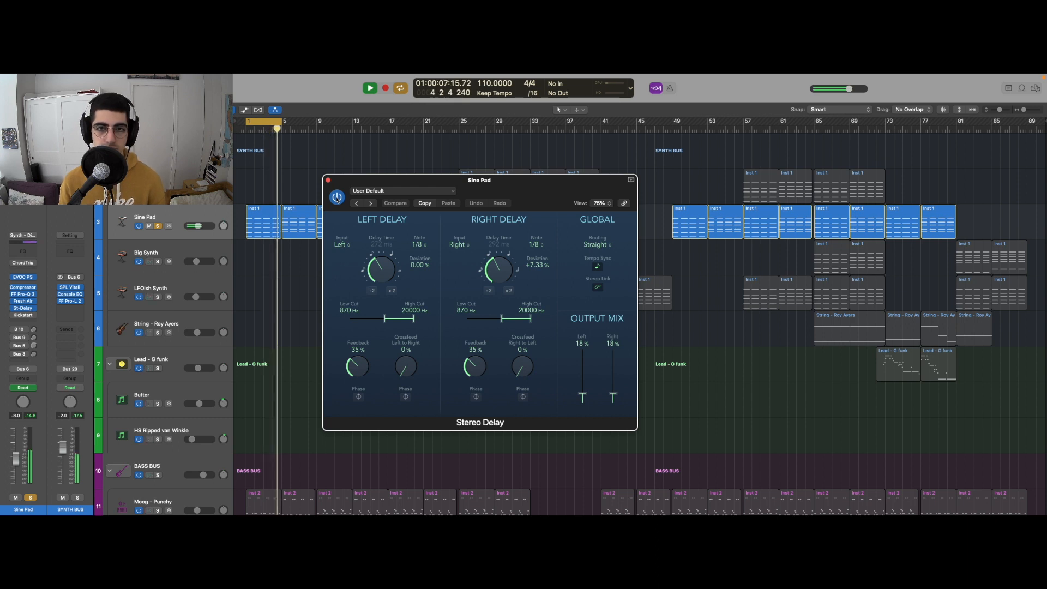
{"action": "key", "text": "space"}
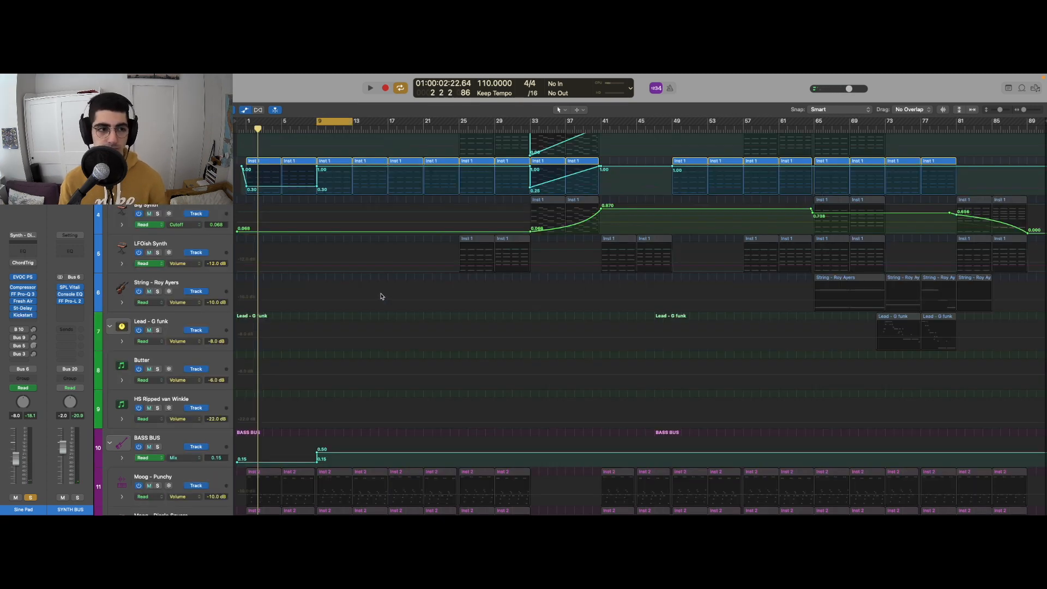
- Open the Sine Pad's Kickstart plug-in and solo the Sub Kick and Click Kick tracks alongside the pad
{"action": "left_click", "coordinate": [23, 316]}
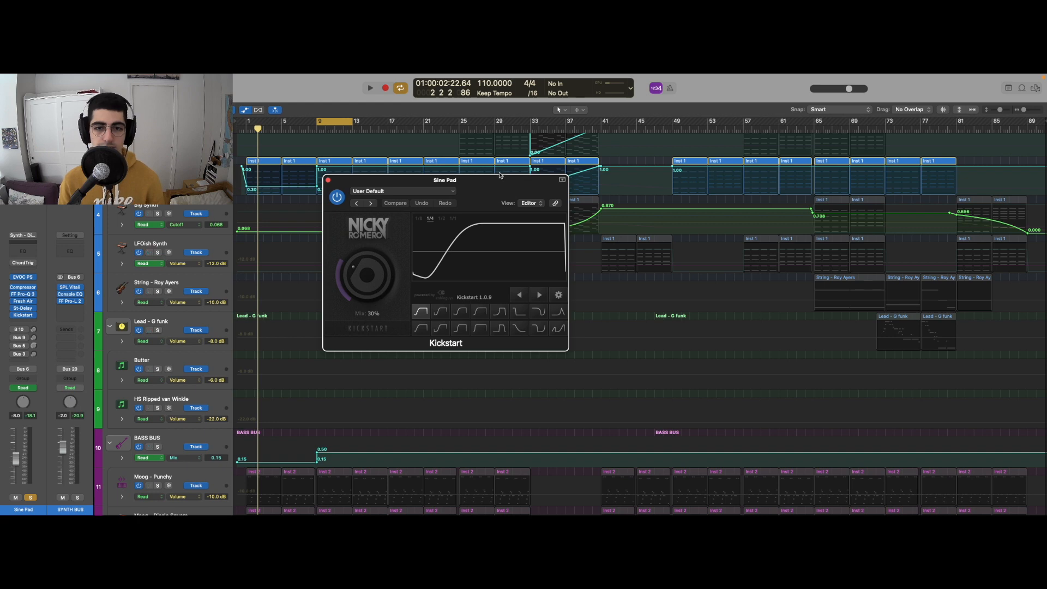
{"action": "left_click_drag", "start_coordinate": [485, 179], "coordinate": [697, 244]}
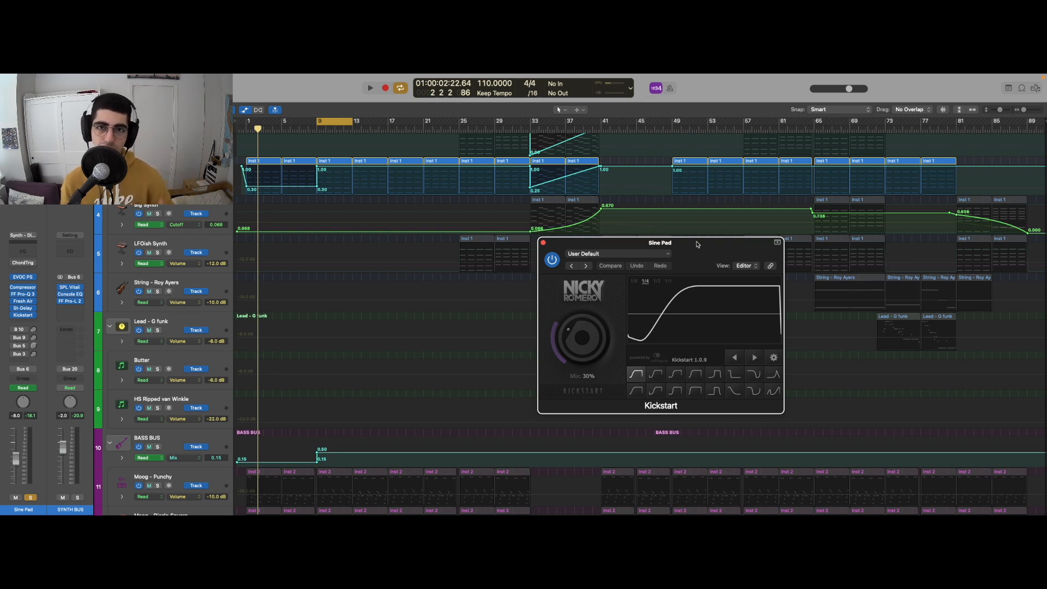
{"action": "scroll", "coordinate": [444, 285], "scroll_direction": "up", "scroll_amount": 1}
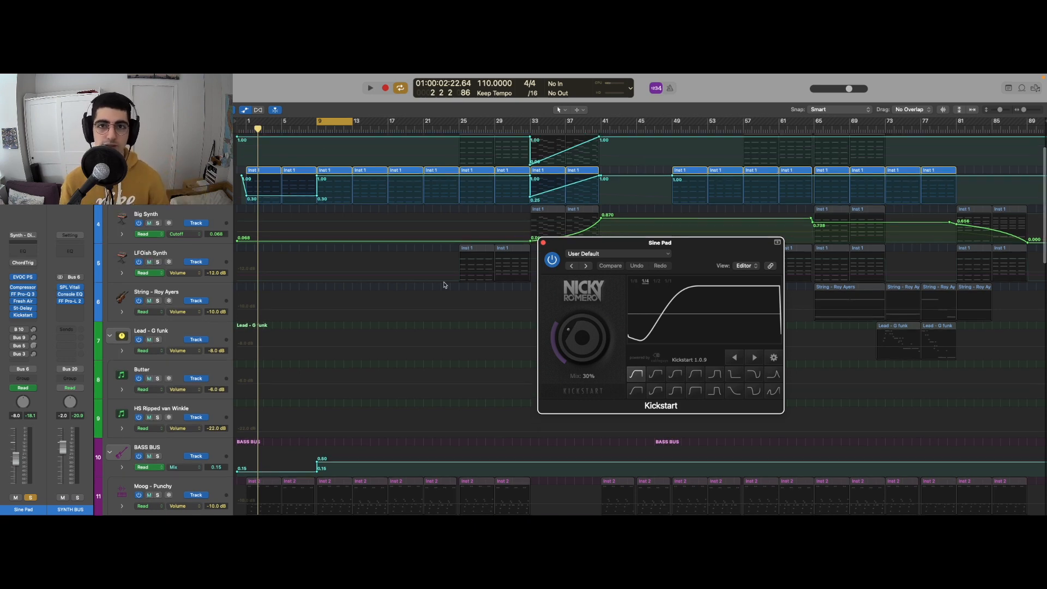
{"action": "scroll", "coordinate": [444, 284], "scroll_direction": "down", "scroll_amount": 10}
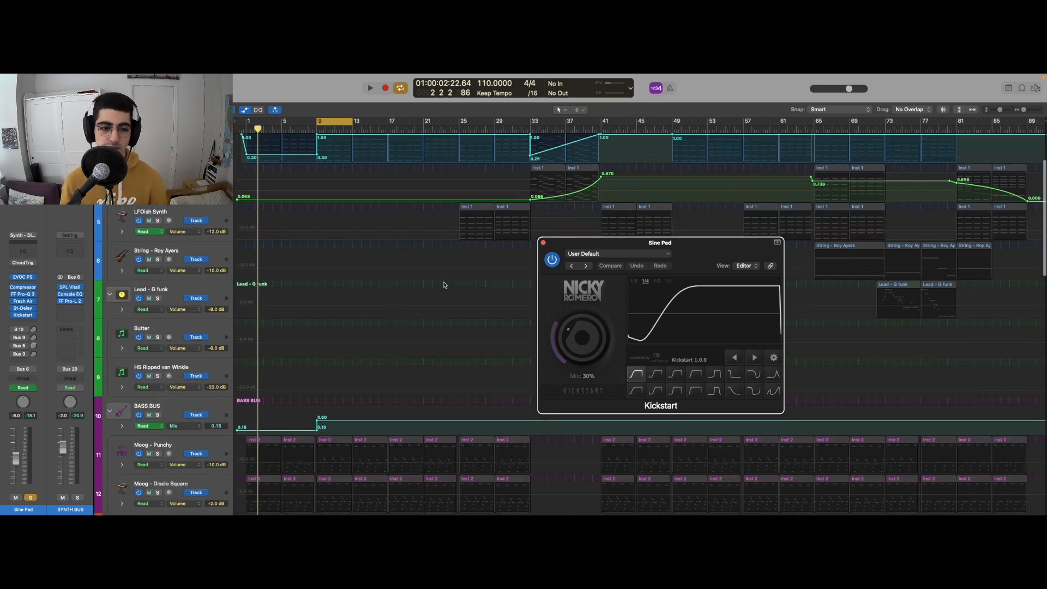
{"action": "left_click", "coordinate": [157, 470]}
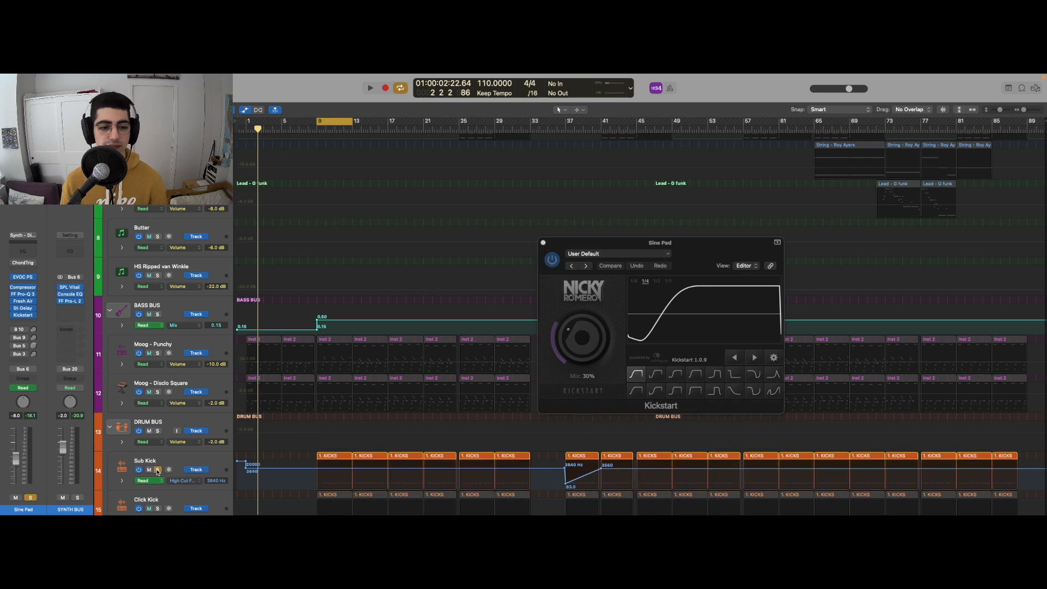
{"action": "left_click", "coordinate": [157, 508]}
{"action": "scroll", "coordinate": [318, 250], "scroll_direction": "up", "scroll_amount": 13}
{"action": "scroll", "coordinate": [333, 207], "scroll_direction": "down", "scroll_amount": 1}
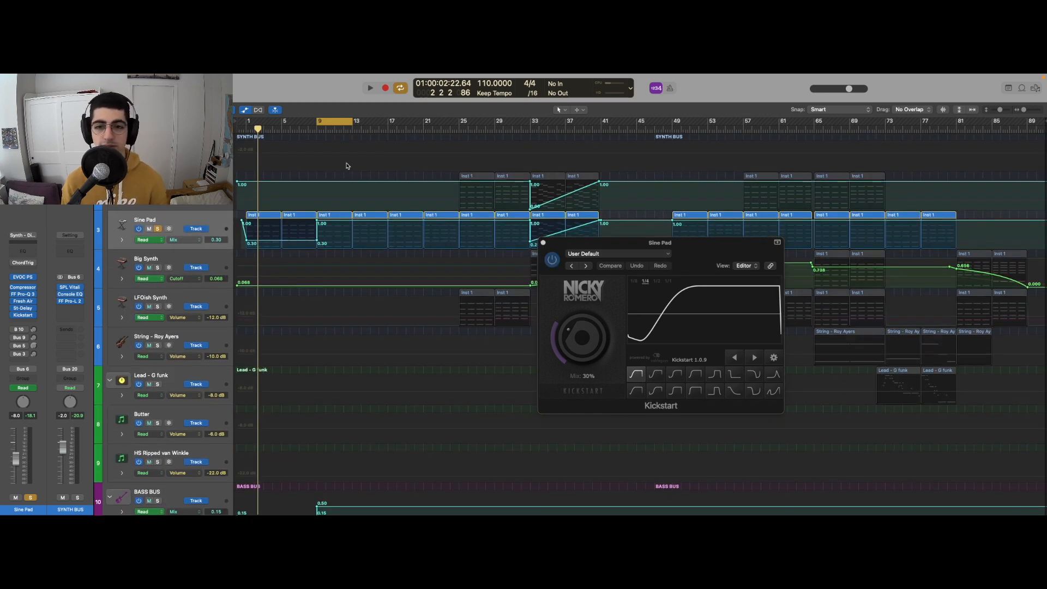
- Play the loop from bar 9 and compare the Sine Pad with Kickstart bypassed and re-enabled
{"action": "key", "text": "space"}
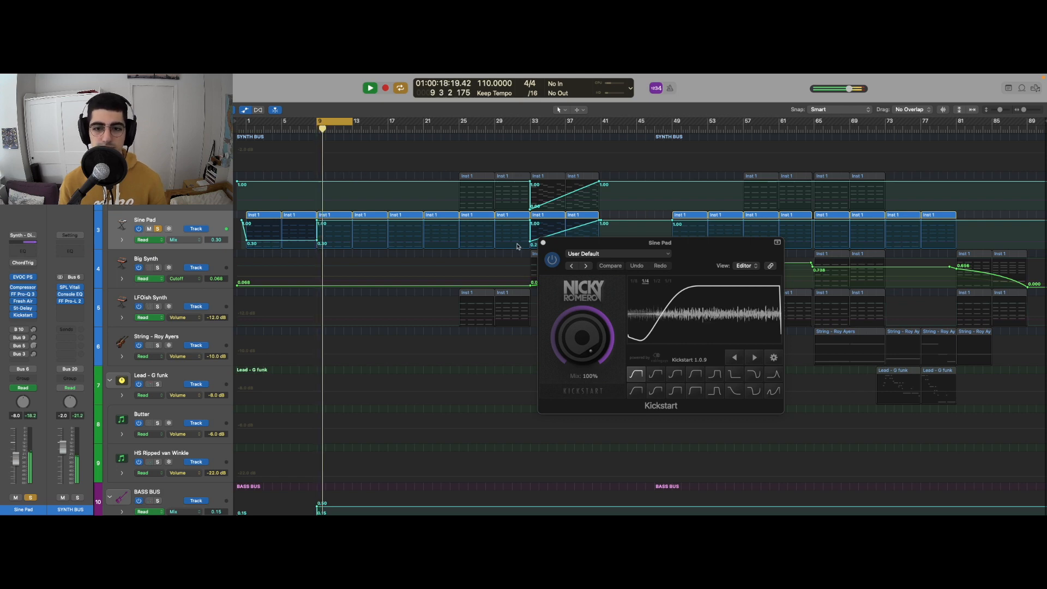
{"action": "left_click", "coordinate": [552, 260]}
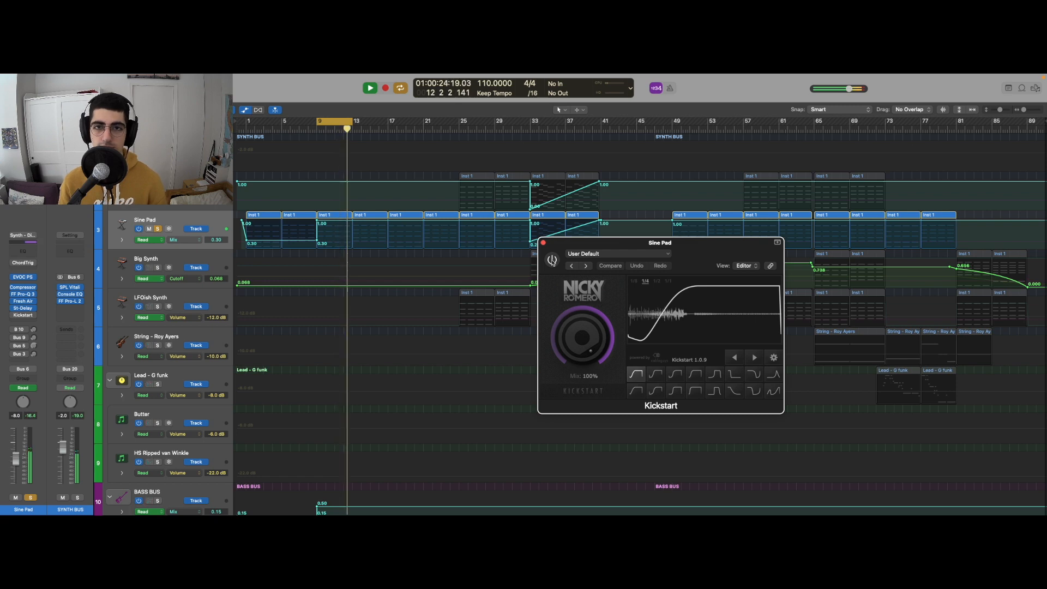
{"action": "left_click", "coordinate": [552, 260]}
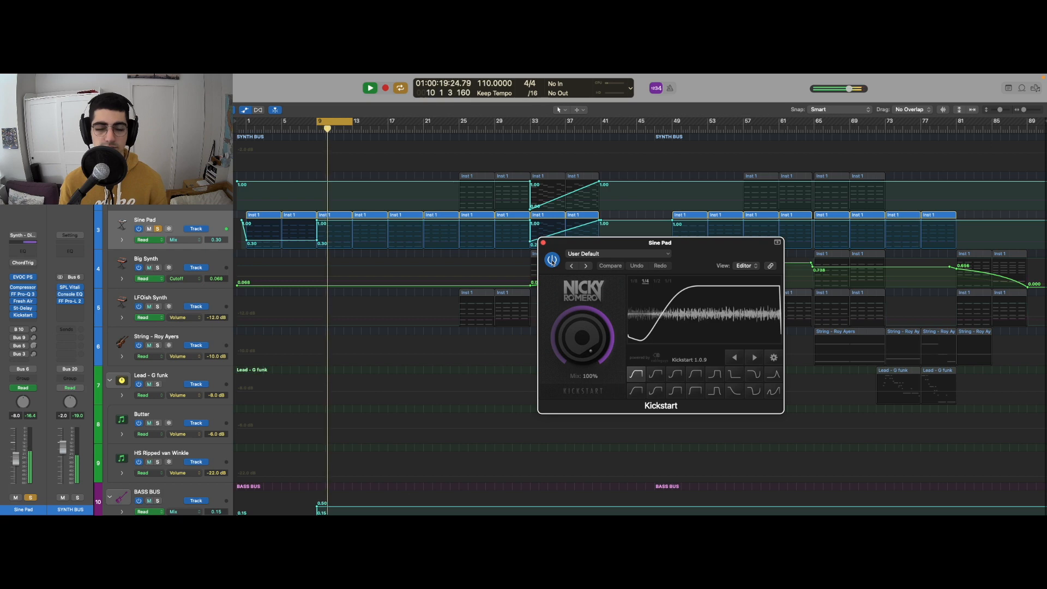
{"action": "key", "text": "space"}
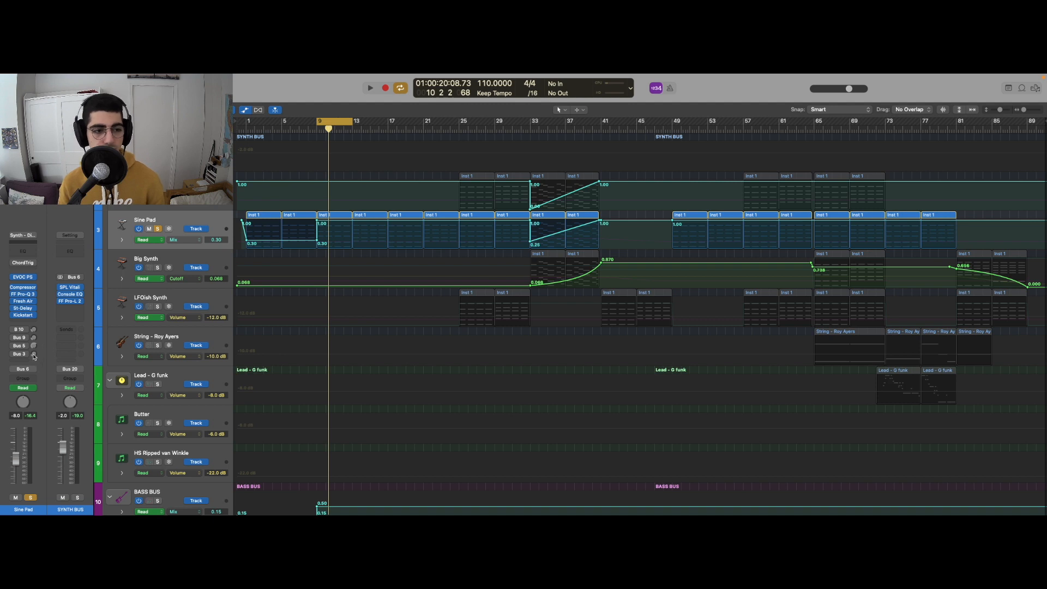
- Inspect the effect channels fed by the Sine Pad's Bus 10, Bus 5 and Bus 9 sends, auditioning the loop
{"action": "left_click", "coordinate": [33, 330]}
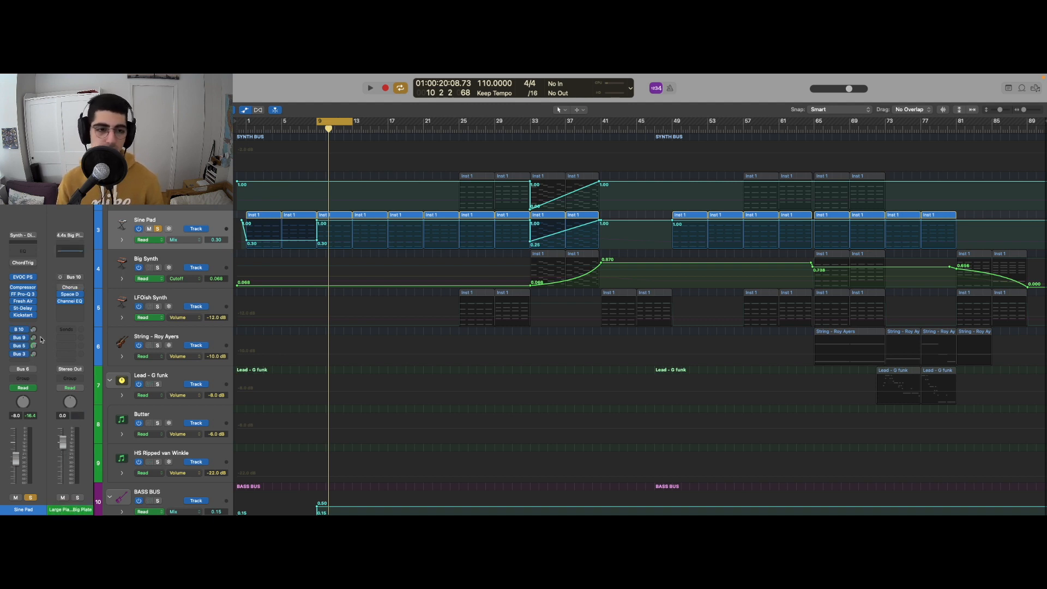
{"action": "left_click", "coordinate": [33, 346]}
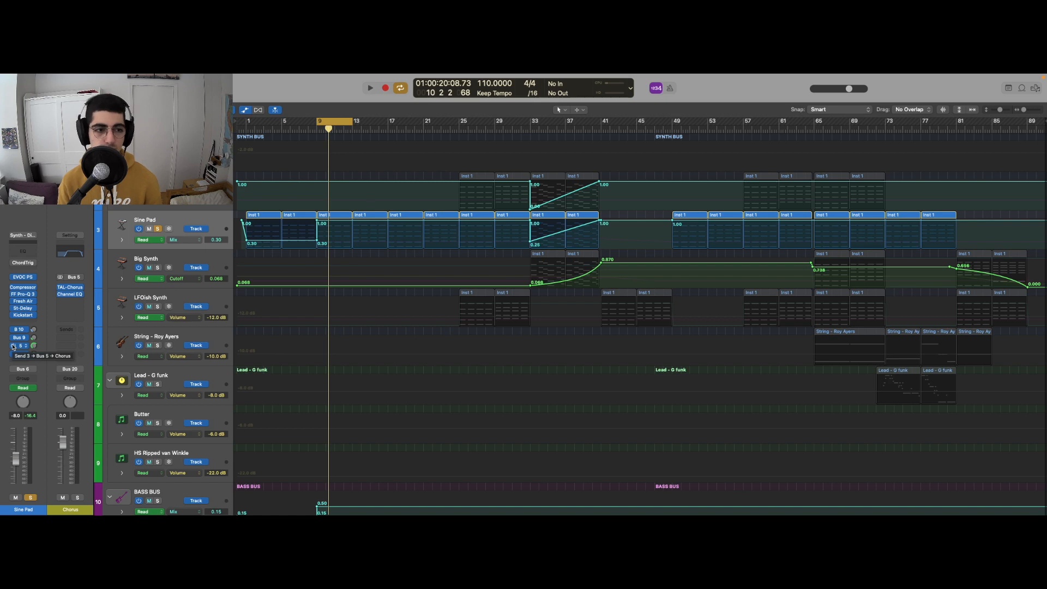
{"action": "key", "text": "space"}
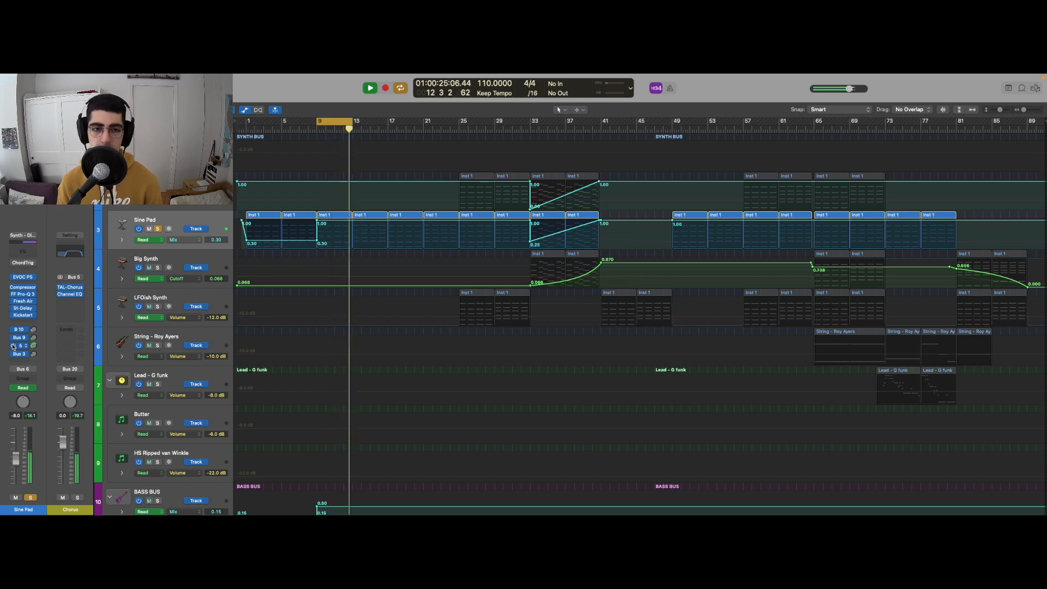
{"action": "key", "text": "space"}
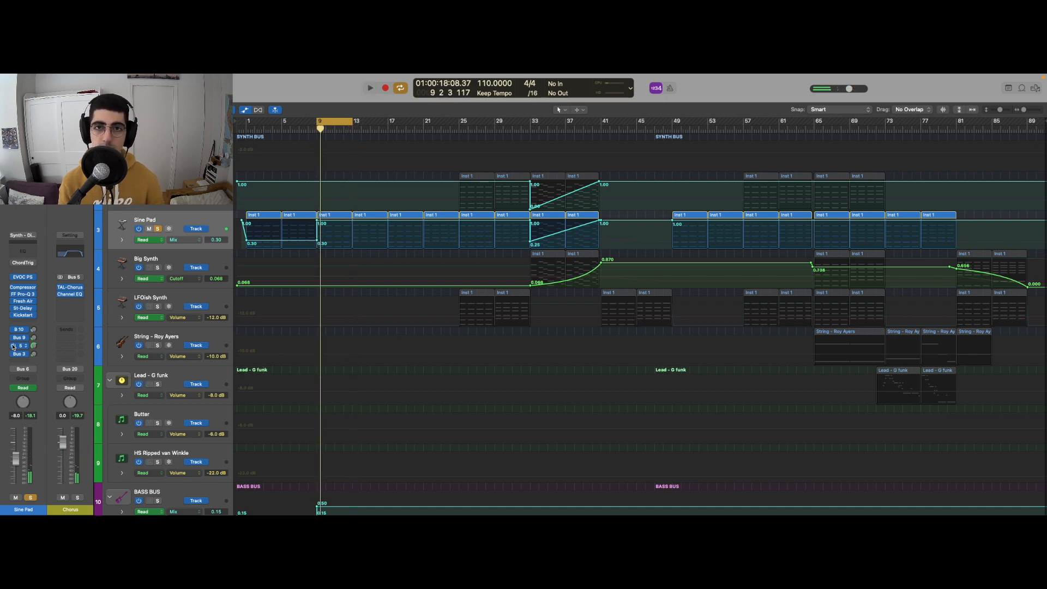
{"action": "left_click", "coordinate": [19, 338]}
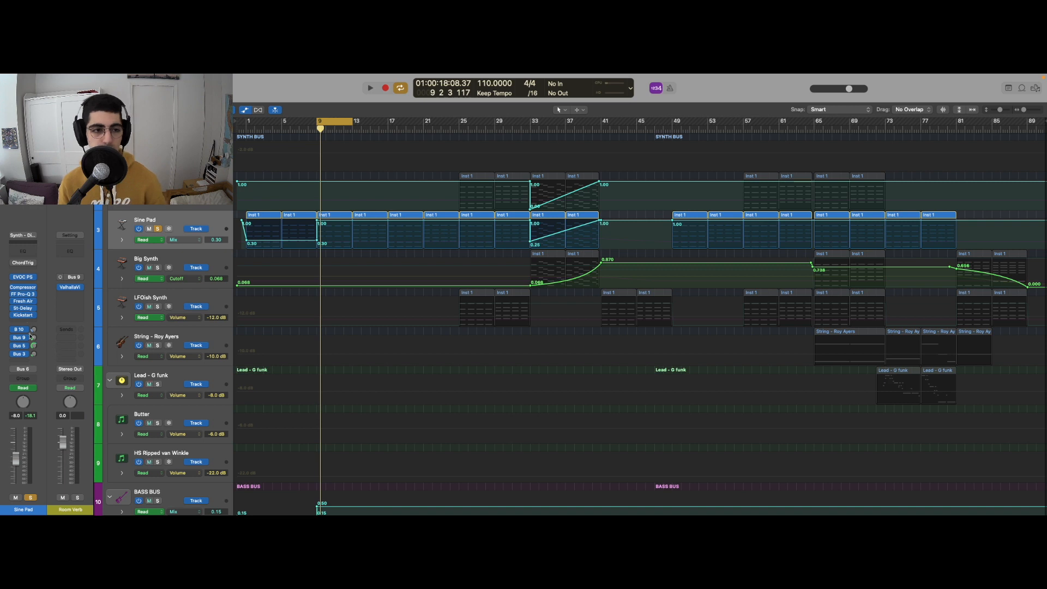
{"action": "left_click", "coordinate": [34, 329]}
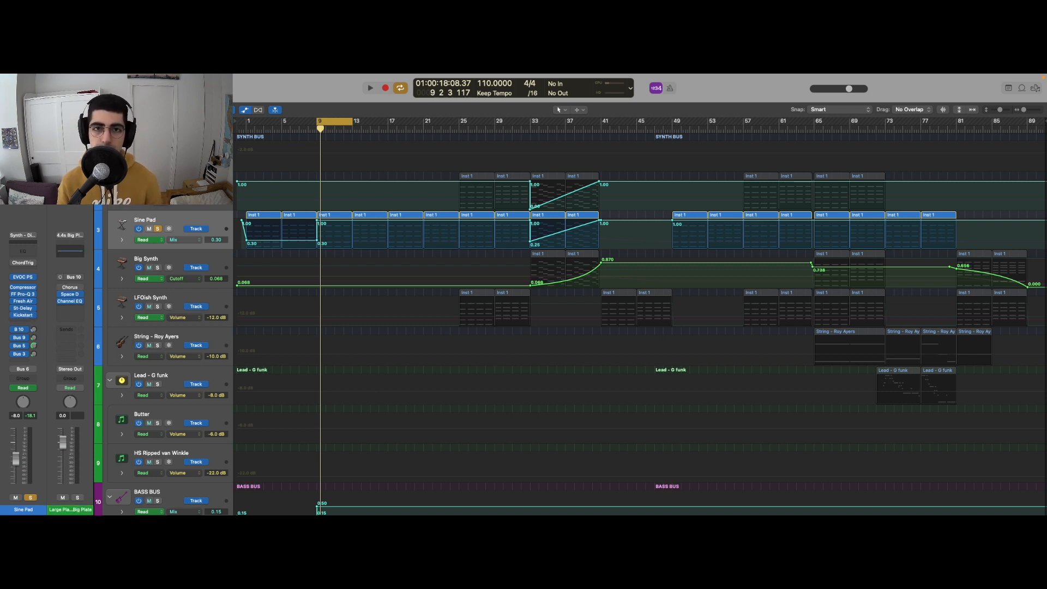
- Unsolo the Sine Pad, hide the track automation, and set the cycle range to bars 1–5 with the BASS BUS soloed
{"action": "key", "text": "s"}
{"action": "key", "text": "a"}
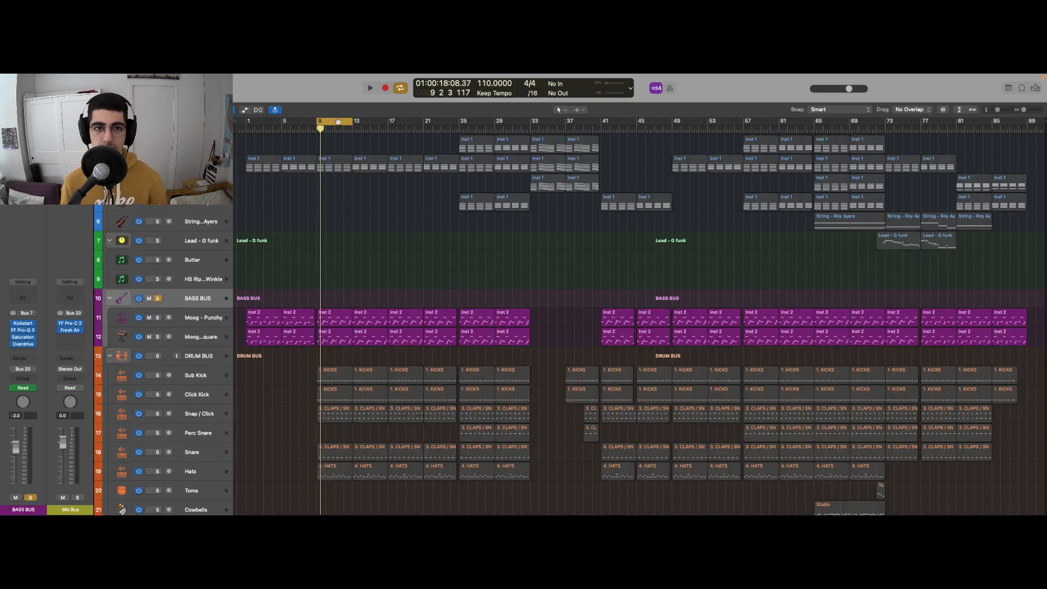
{"action": "left_click_drag", "start_coordinate": [338, 121], "coordinate": [267, 121]}
{"action": "scroll", "coordinate": [338, 233], "scroll_direction": "up", "scroll_amount": 5}
{"action": "scroll", "coordinate": [339, 234], "scroll_direction": "right", "scroll_amount": 5}
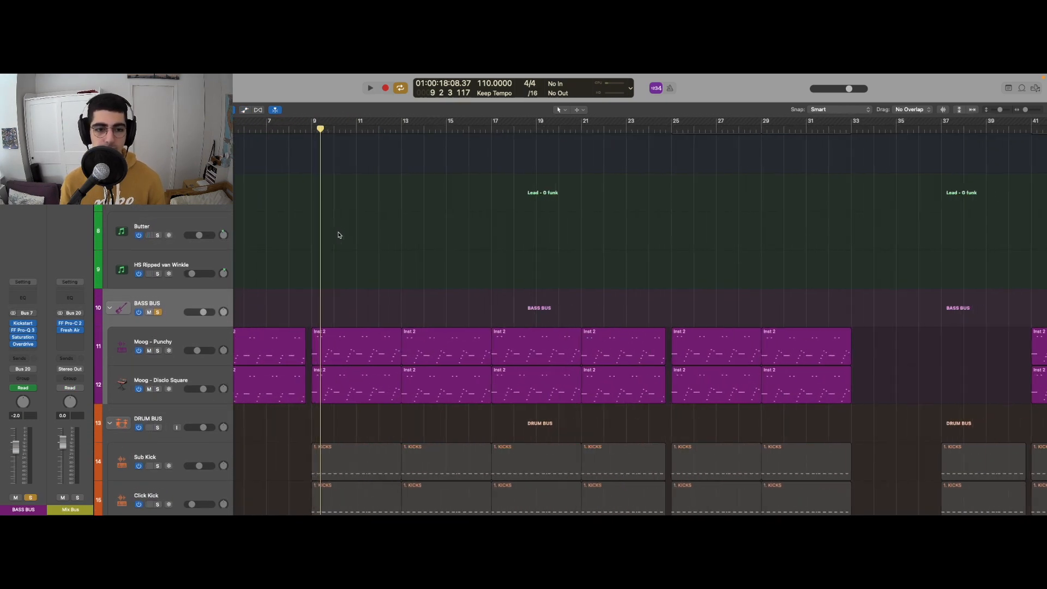
{"action": "scroll", "coordinate": [340, 235], "scroll_direction": "left", "scroll_amount": 5}
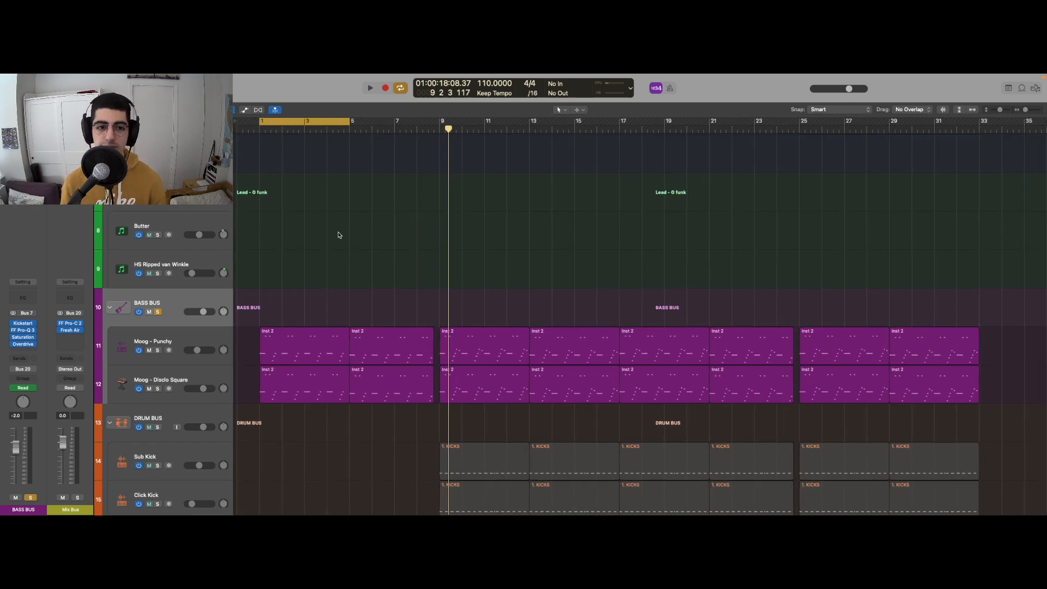
- Audition the soloed BASS BUS loop from bar 1 with its two Moog tracks enlarged
{"action": "key", "text": "space"}
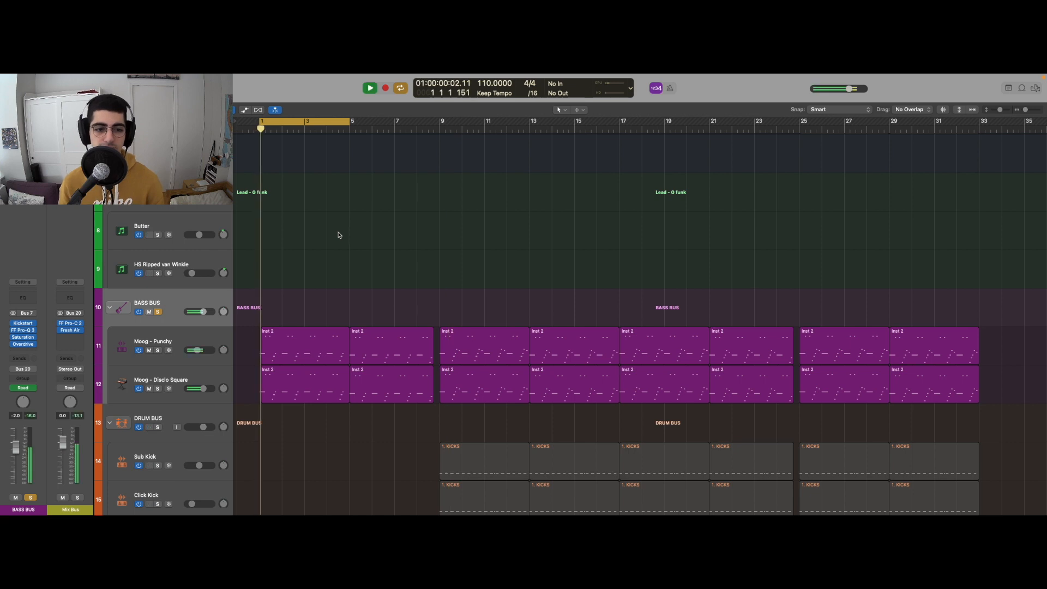
{"action": "scroll", "coordinate": [338, 235], "scroll_direction": "up", "scroll_amount": 4}
{"action": "scroll", "coordinate": [338, 235], "scroll_direction": "down", "scroll_amount": 2}
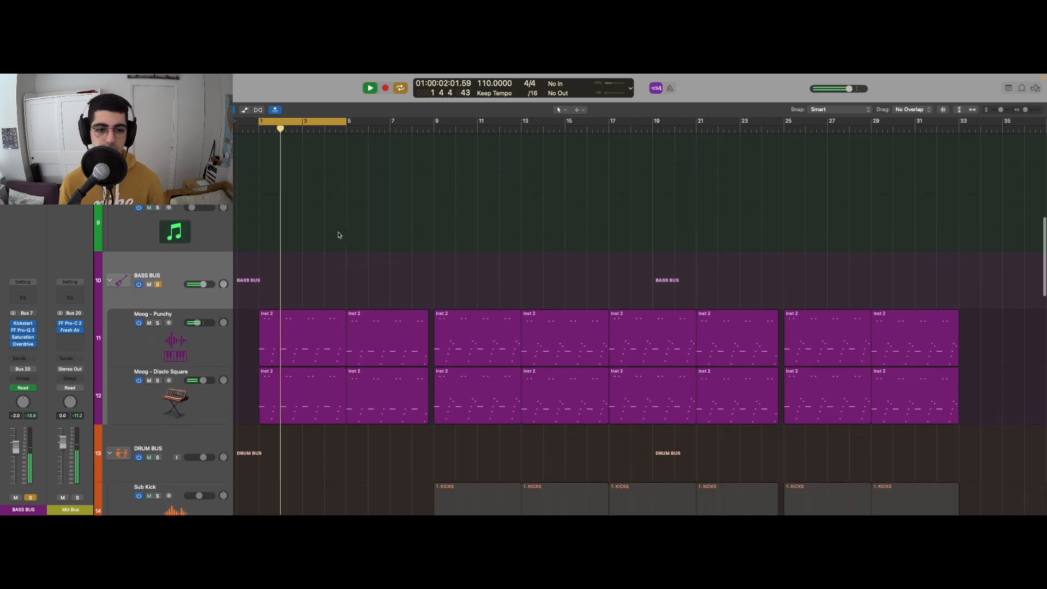
{"action": "scroll", "coordinate": [329, 262], "scroll_direction": "up", "scroll_amount": 3}
{"action": "scroll", "coordinate": [329, 262], "scroll_direction": "down", "scroll_amount": 1}
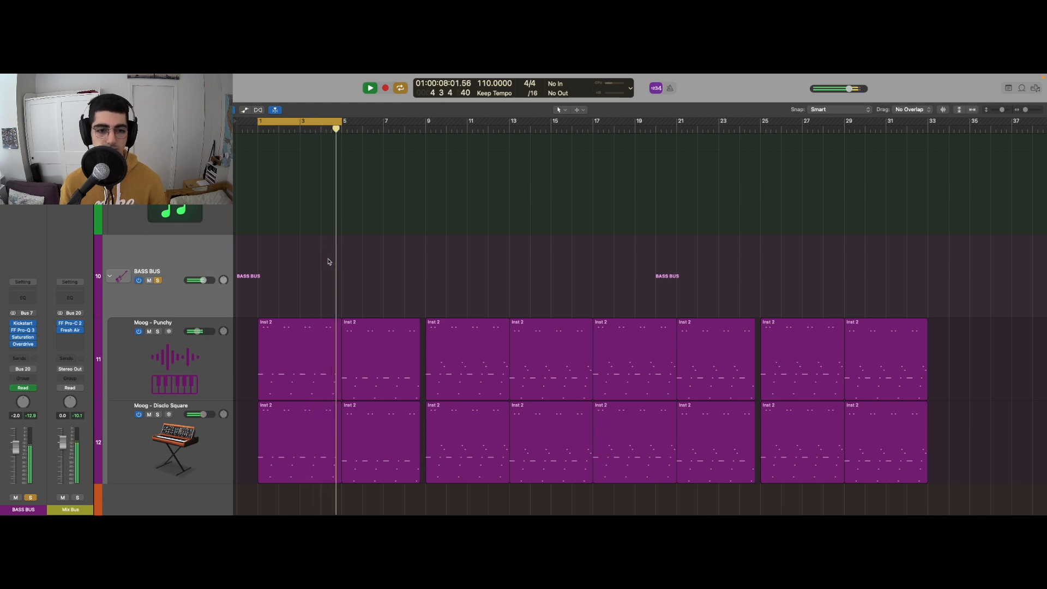
{"action": "key", "text": "space"}
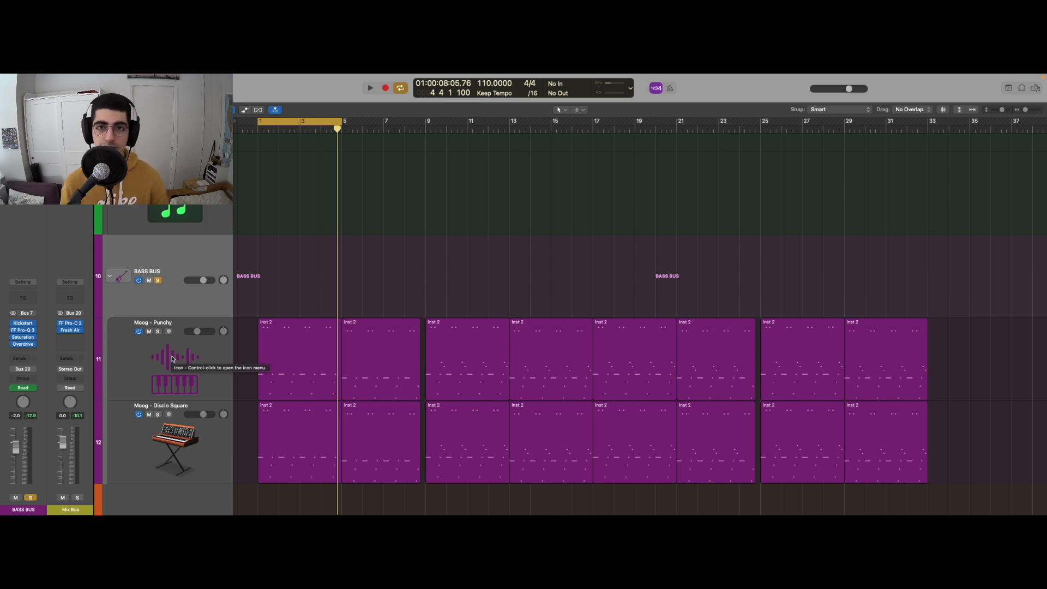
- Solo the Moog - Punchy track and audition its loop from bar 1
{"action": "left_click", "coordinate": [172, 358]}
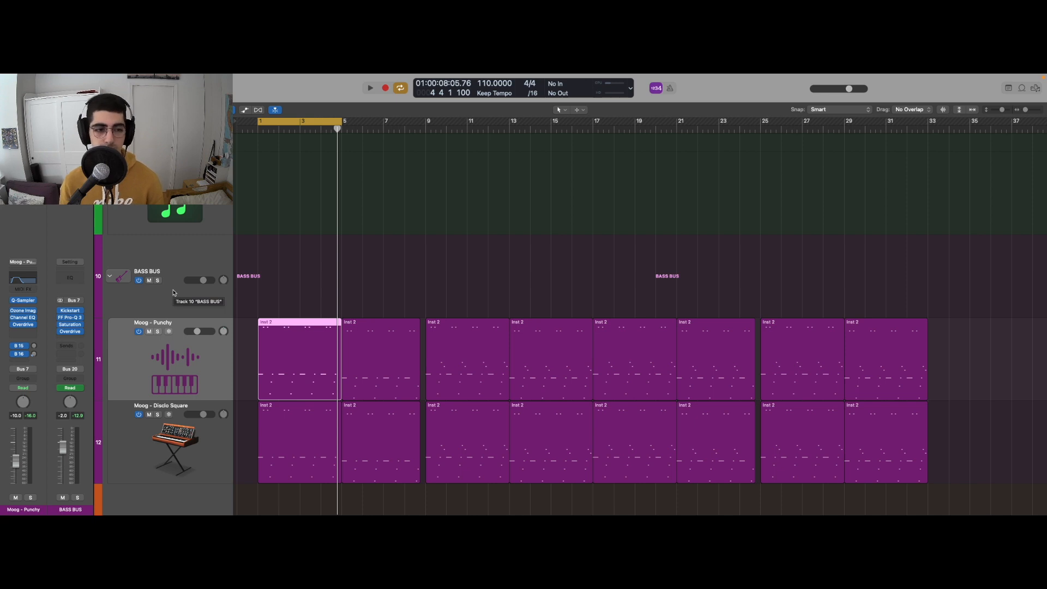
{"action": "key", "text": "s"}
{"action": "key", "text": "space"}
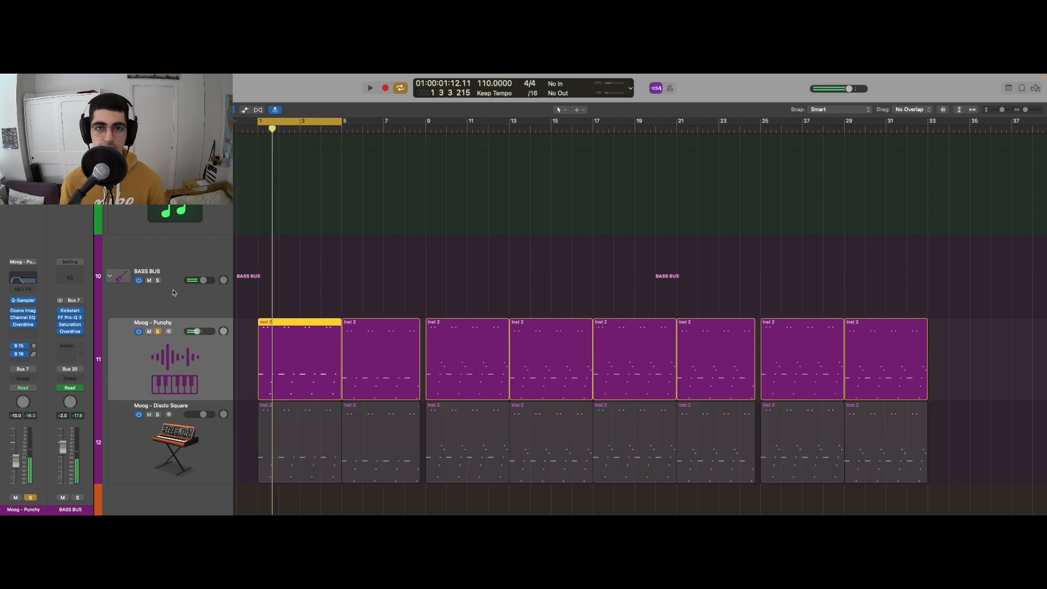
{"action": "left_click", "coordinate": [259, 131]}
{"action": "key", "text": "space"}
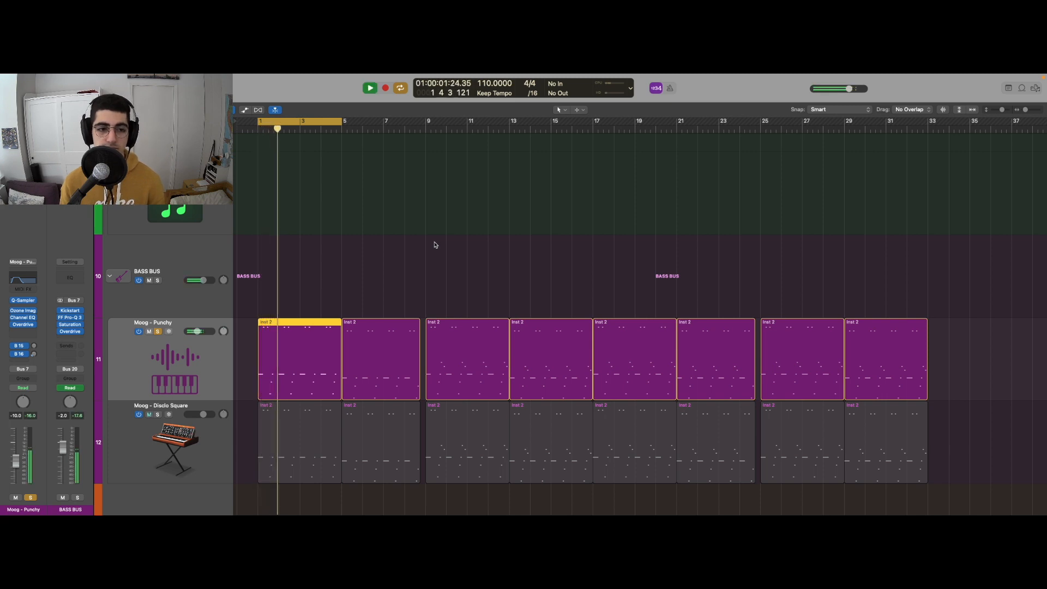
{"action": "key", "text": "space"}
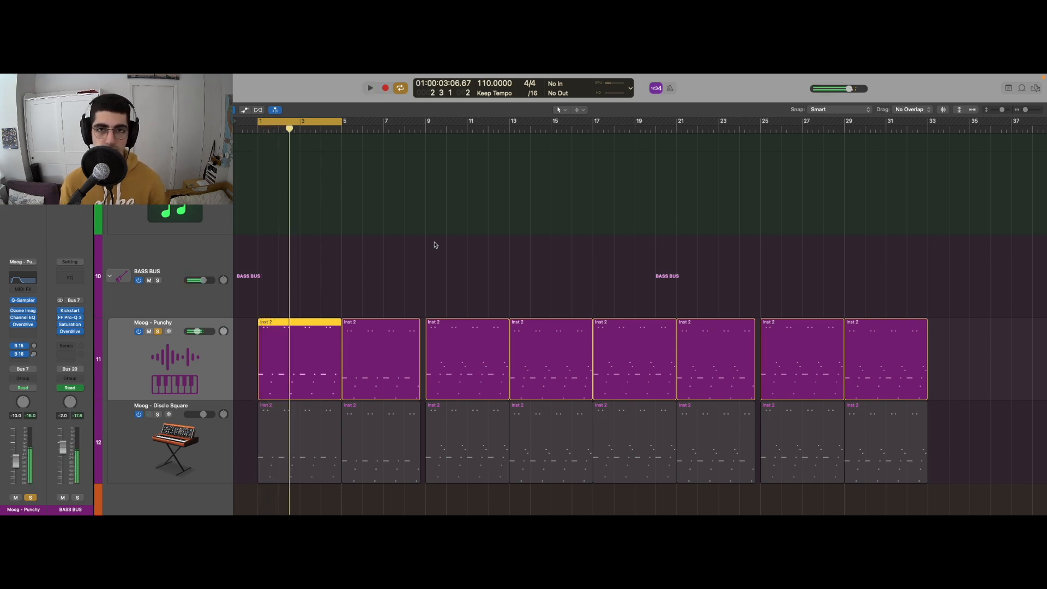
- Inspect Moog - Punchy's Quick Sampler and compare Ozone Imager 2 widths of 0 and -100% during playback
{"action": "left_click", "coordinate": [26, 300]}
{"action": "left_click", "coordinate": [23, 318]}
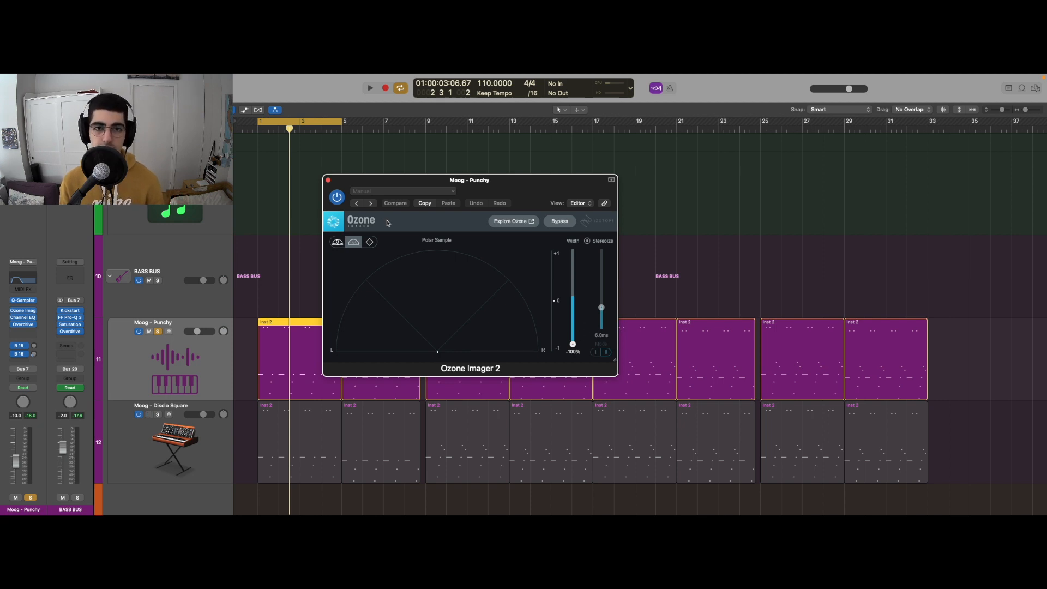
{"action": "left_click_drag", "start_coordinate": [573, 344], "coordinate": [581, 416]}
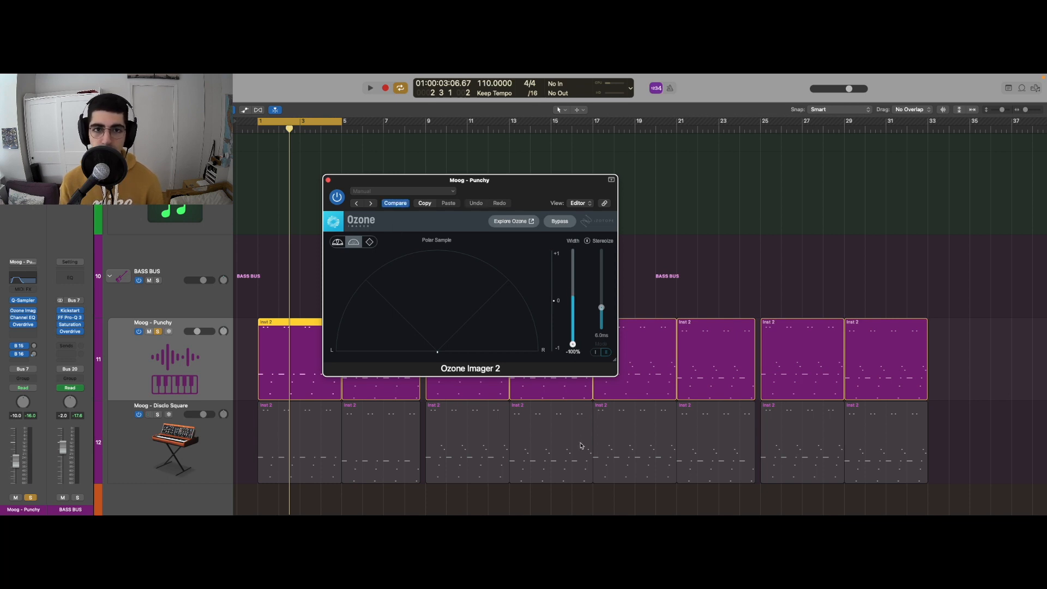
{"action": "left_click", "coordinate": [573, 343], "text": "alt"}
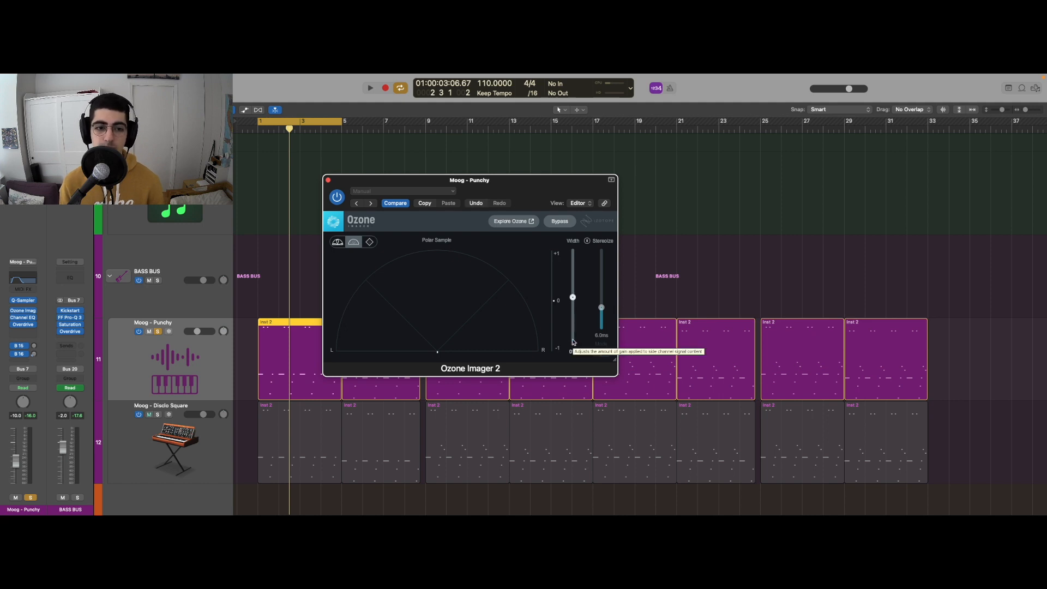
{"action": "key", "text": "space"}
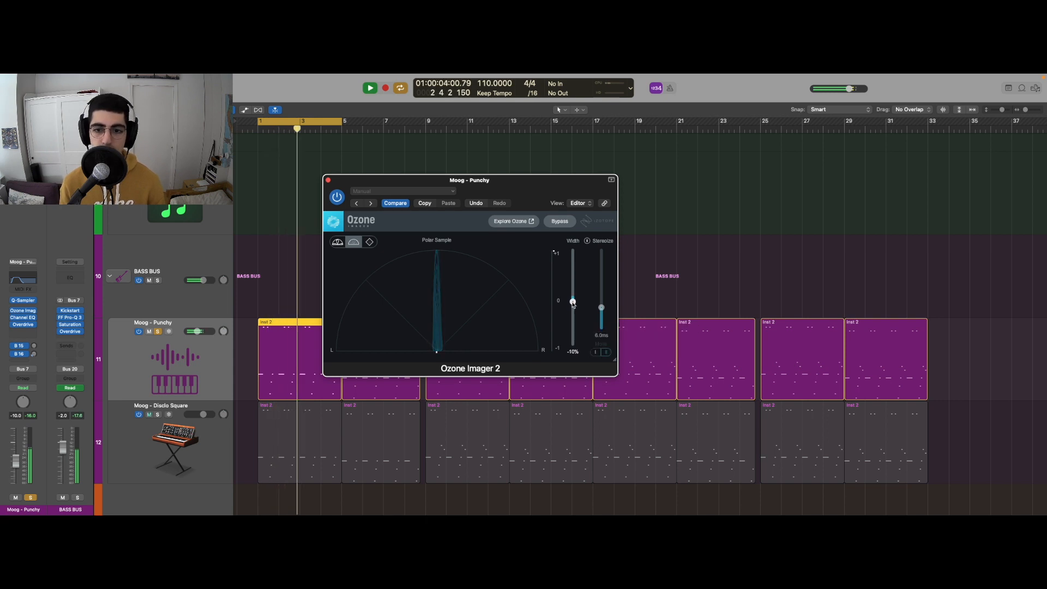
{"action": "left_click_drag", "start_coordinate": [573, 299], "coordinate": [572, 345]}
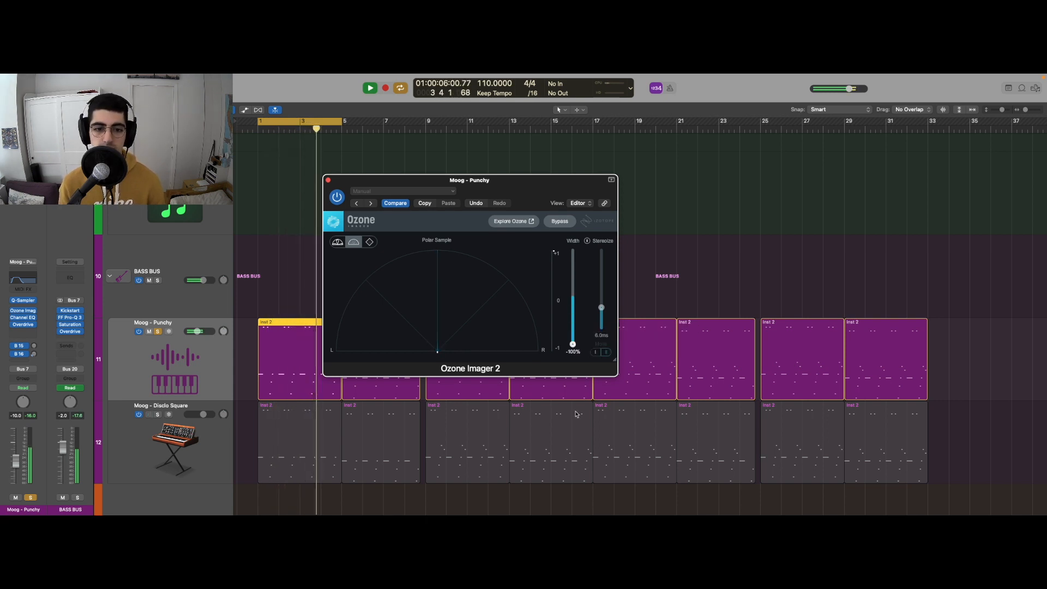
{"action": "key", "text": "space"}
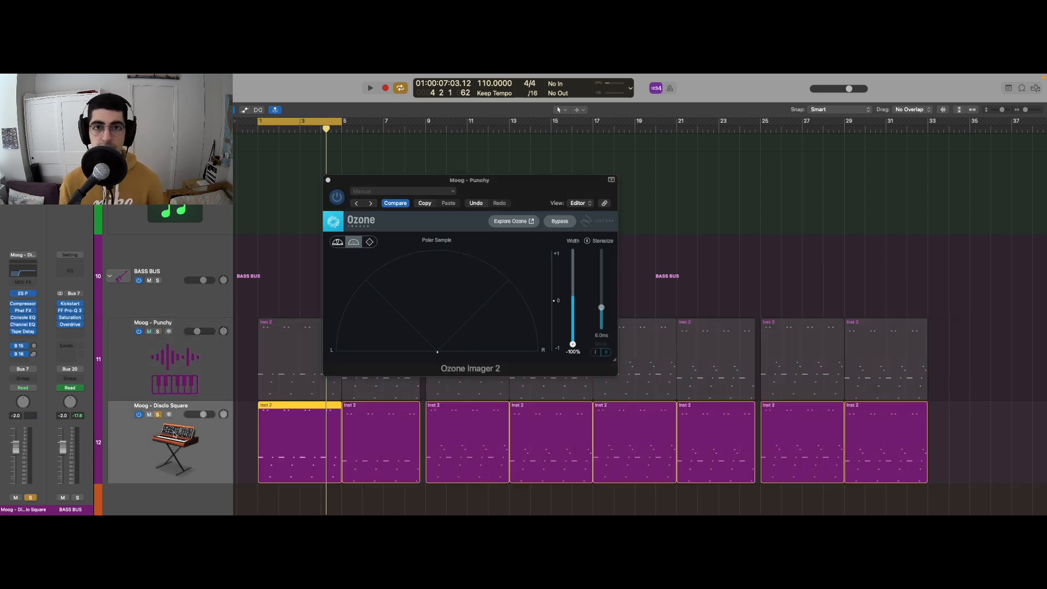
- Audition the soloed Moog - Disclo Square track and inspect its ES P synth, closing the leftover Ozone Imager window
{"action": "key", "text": "space"}
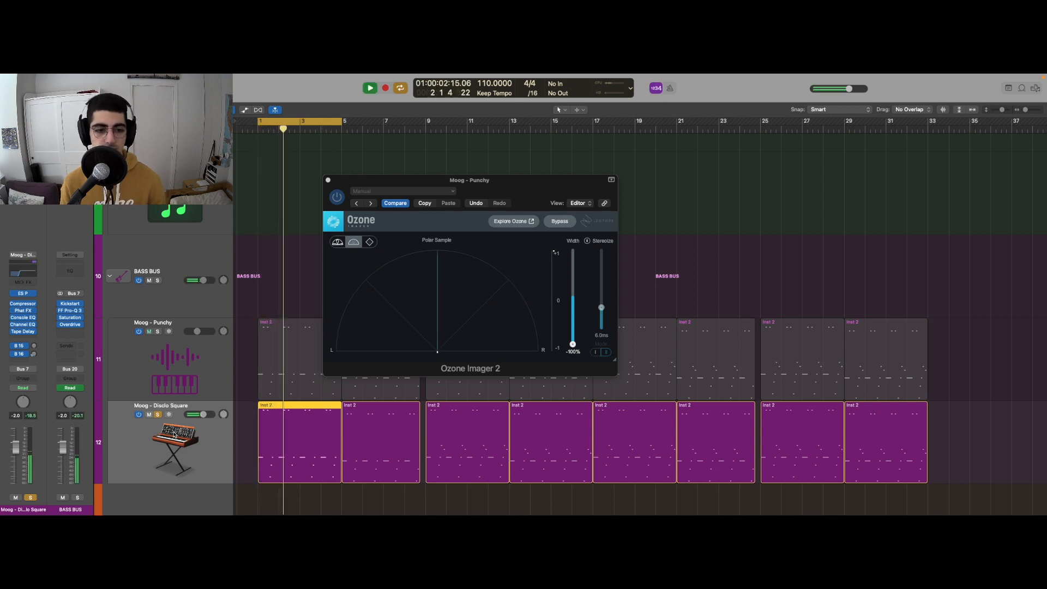
{"action": "key", "text": "space"}
{"action": "double_click", "coordinate": [173, 434]}
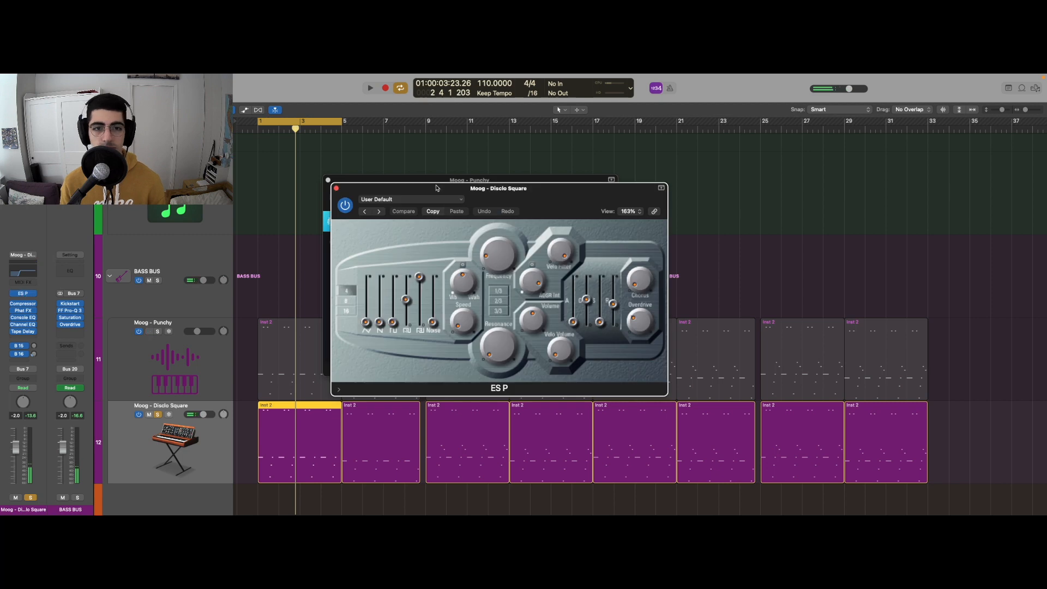
{"action": "left_click_drag", "start_coordinate": [411, 188], "coordinate": [604, 168]}
{"action": "left_click", "coordinate": [344, 181]}
{"action": "left_click", "coordinate": [328, 180]}
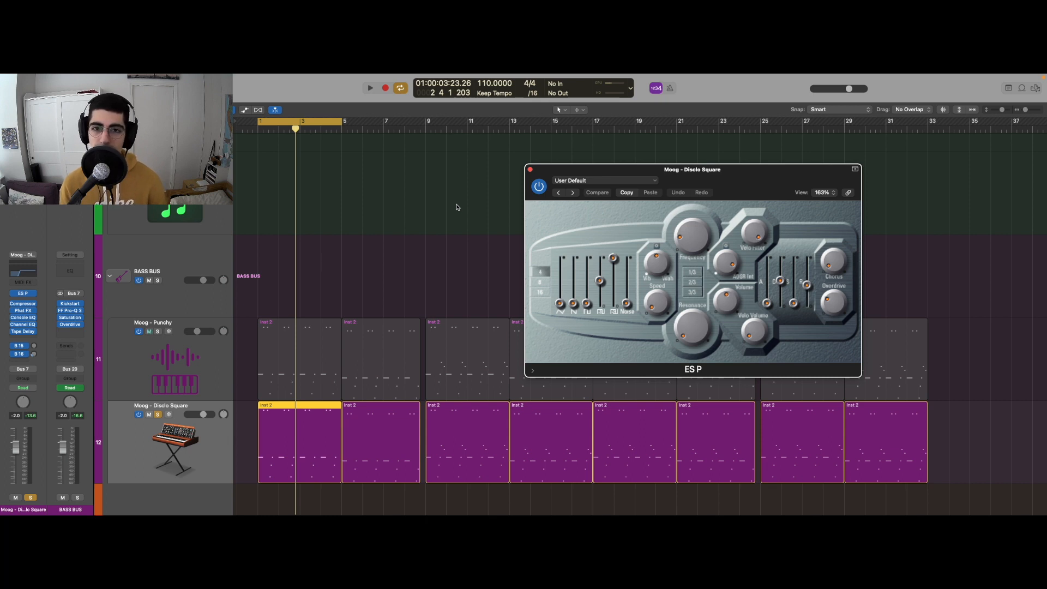
{"action": "left_click", "coordinate": [530, 171]}
- Inspect the Compressor, Phat FX and Vintage Console EQ inserts on the Moog - Disclo Square track
{"action": "left_click", "coordinate": [25, 304]}
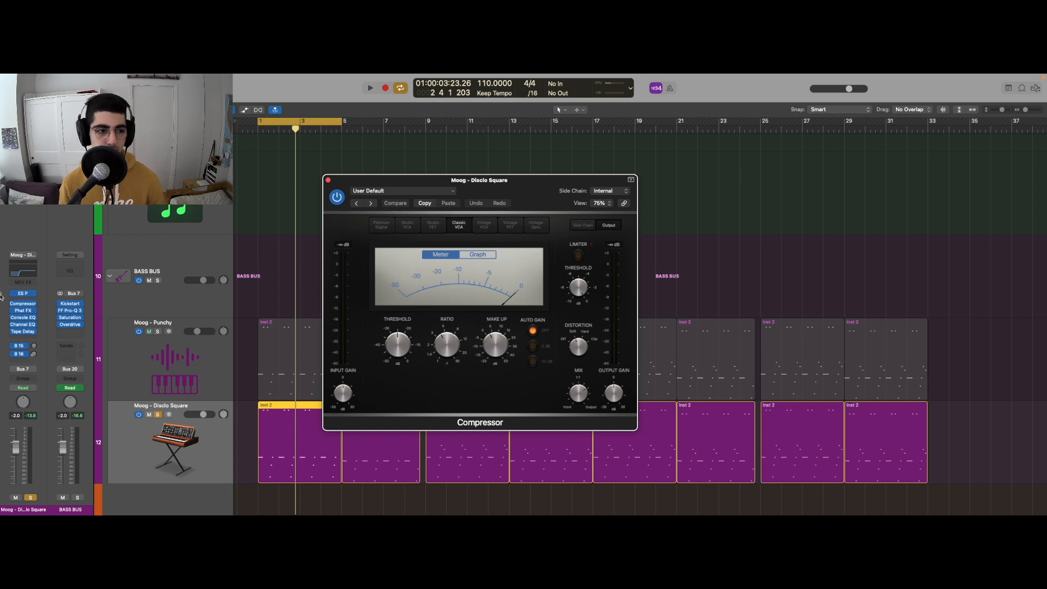
{"action": "left_click", "coordinate": [22, 311]}
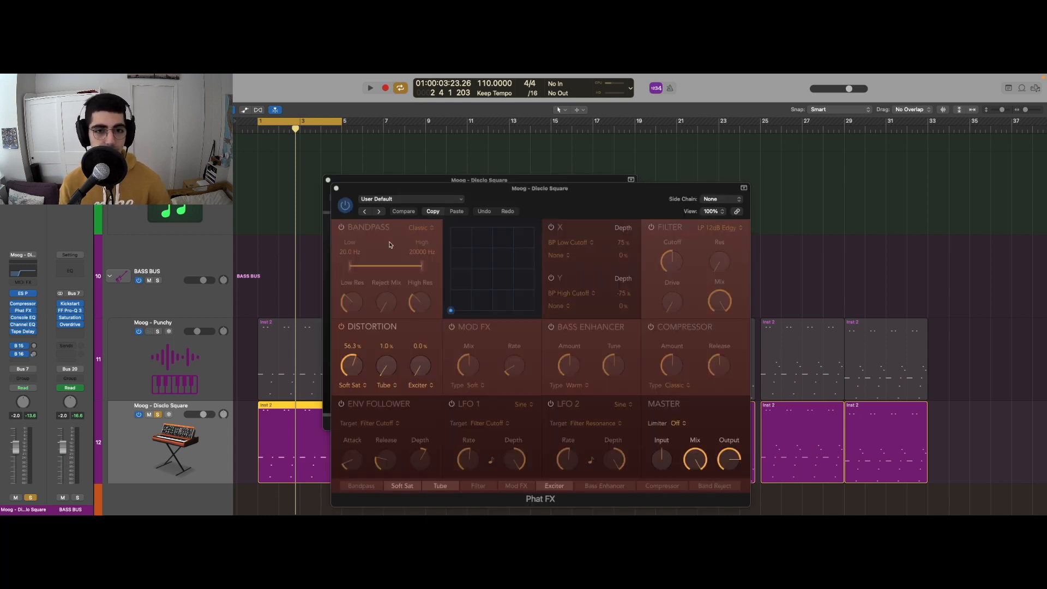
{"action": "left_click_drag", "start_coordinate": [439, 184], "coordinate": [748, 165]}
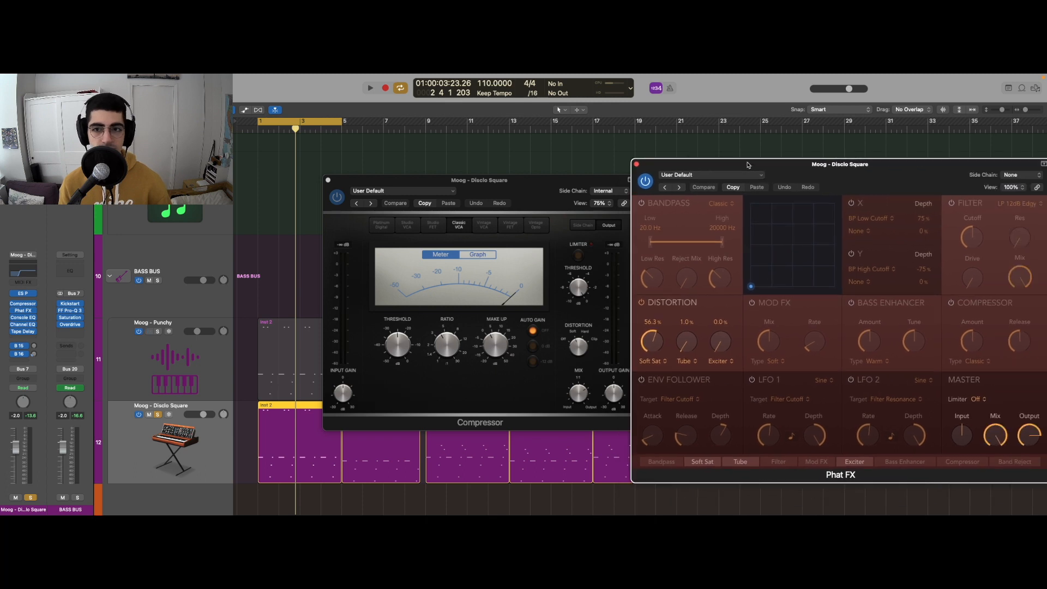
{"action": "left_click", "coordinate": [637, 164]}
{"action": "left_click", "coordinate": [328, 180]}
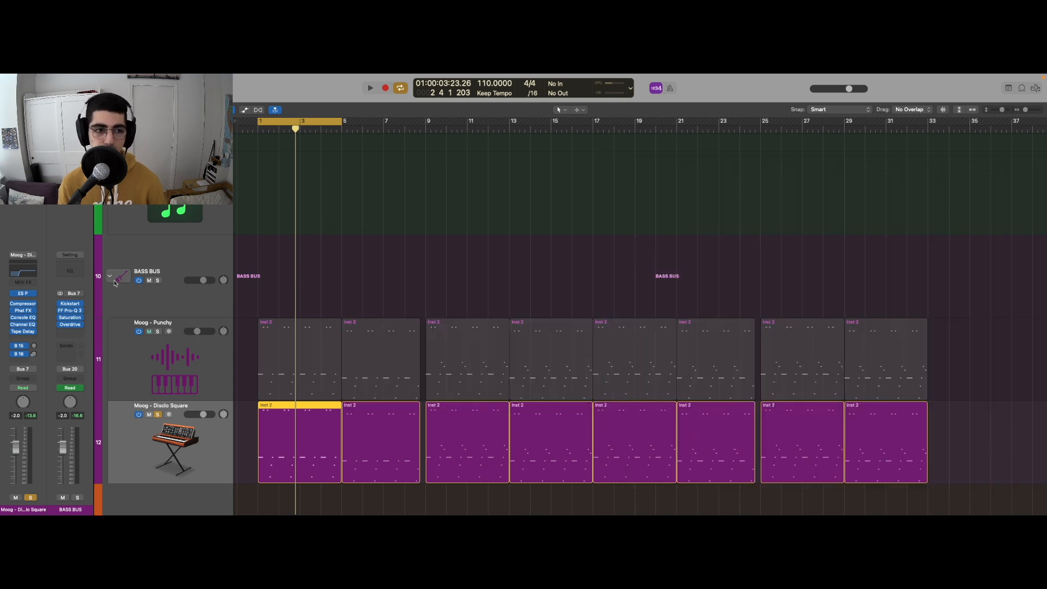
{"action": "left_click", "coordinate": [24, 319]}
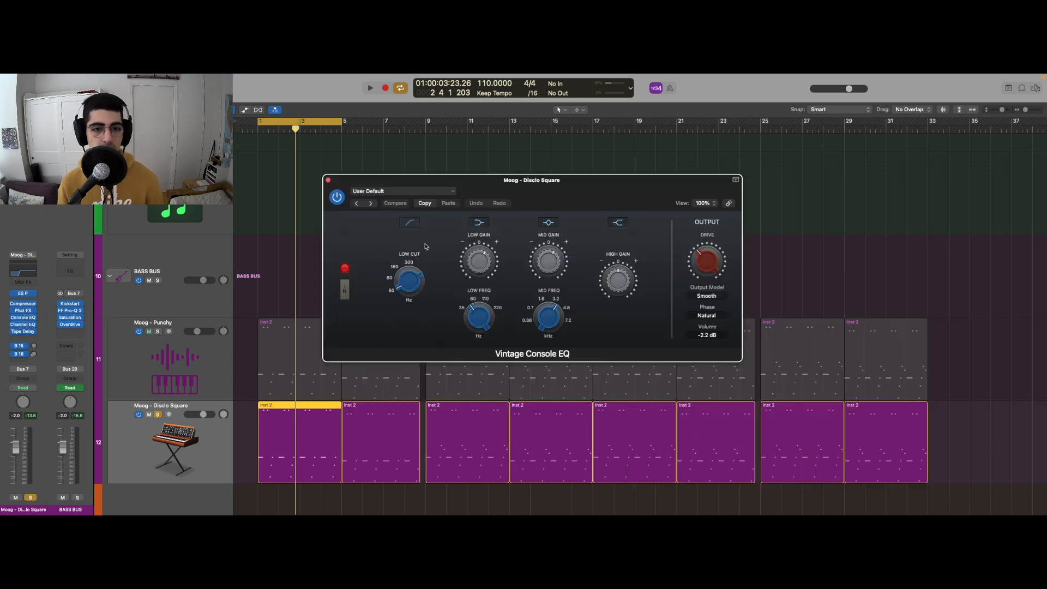
{"action": "left_click", "coordinate": [329, 181]}
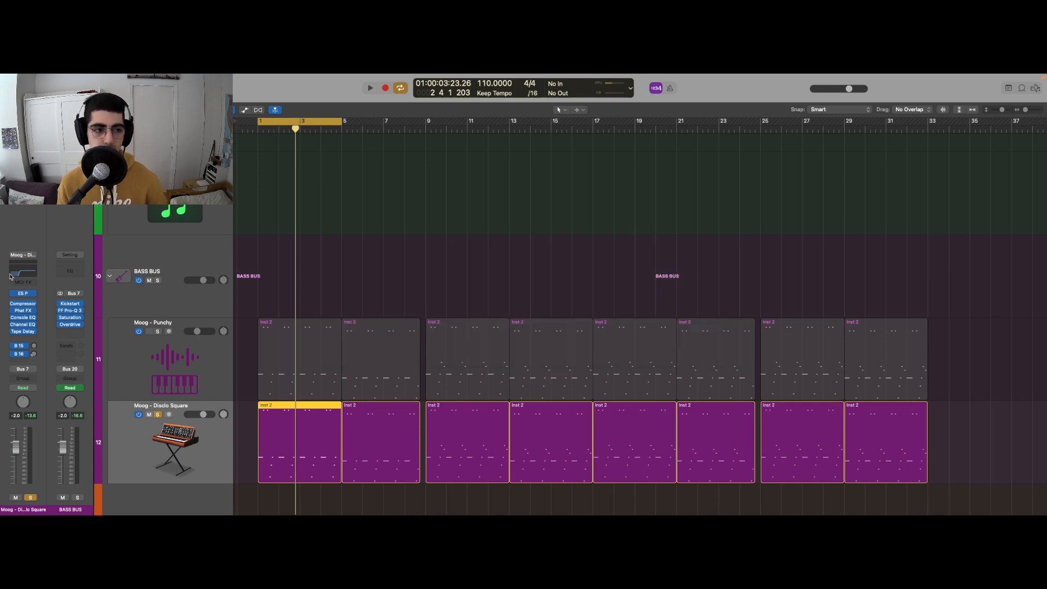
- Inspect the Moog - Disclo Square track's Channel EQ and Tape Delay, auditioning the loop from bar 1
{"action": "left_click", "coordinate": [12, 272]}
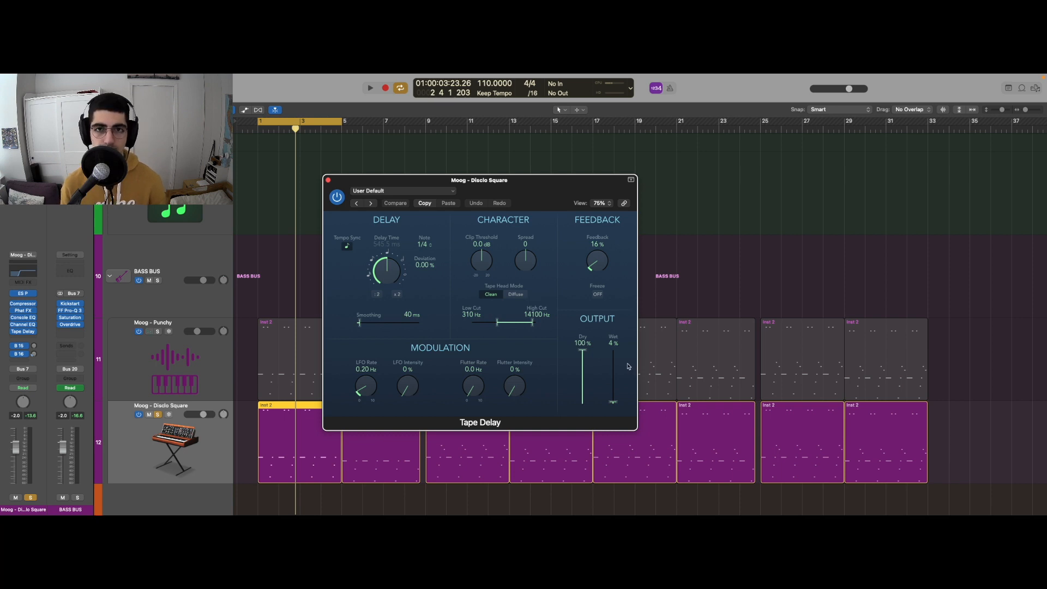
{"action": "scroll", "coordinate": [275, 381], "scroll_direction": "up", "scroll_amount": 5}
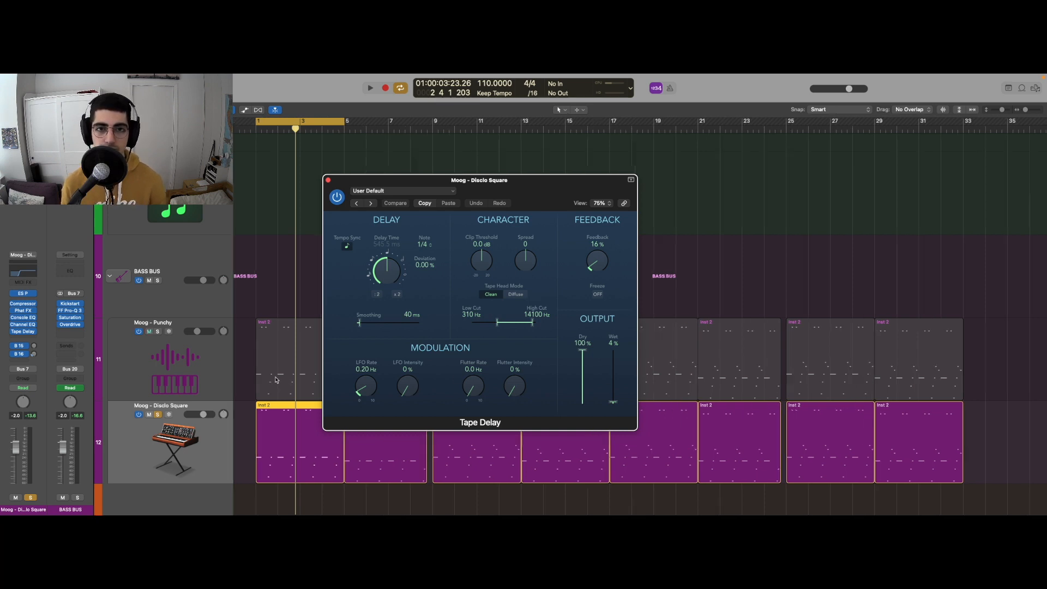
{"action": "scroll", "coordinate": [275, 380], "scroll_direction": "left", "scroll_amount": 5}
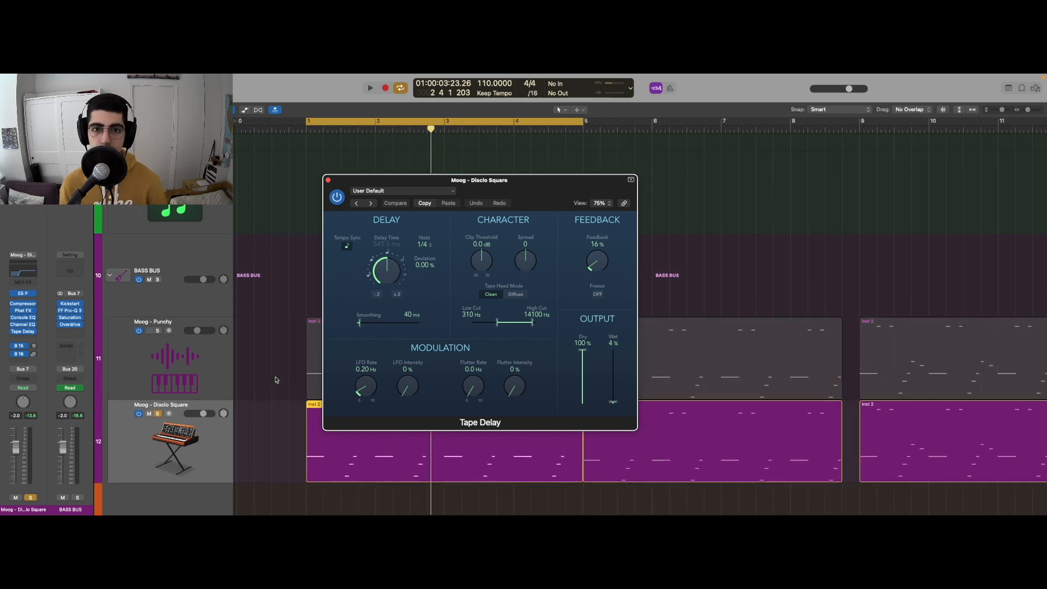
{"action": "key", "text": "space"}
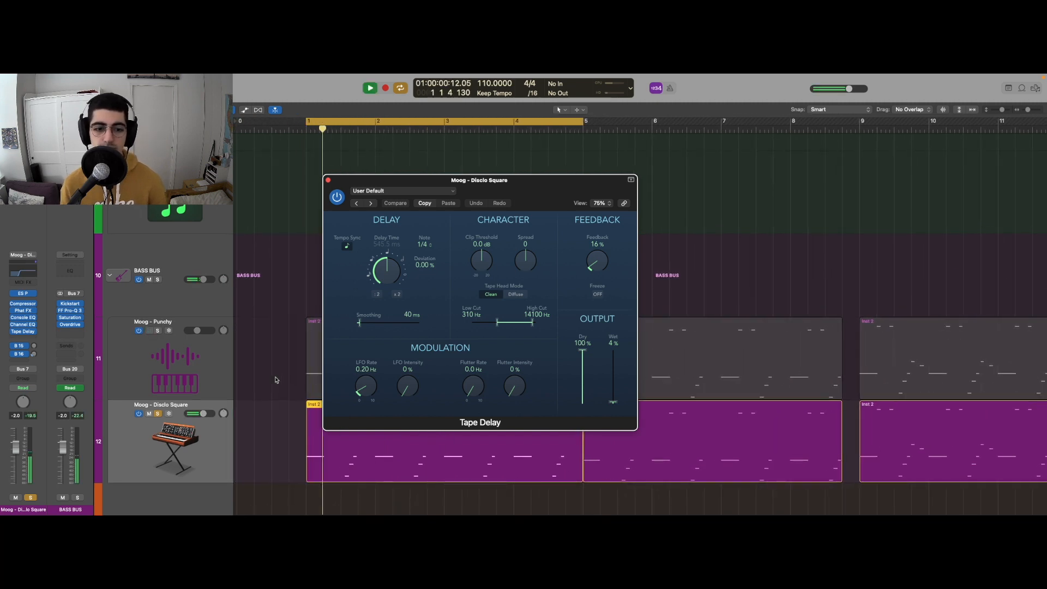
{"action": "key", "text": "space"}
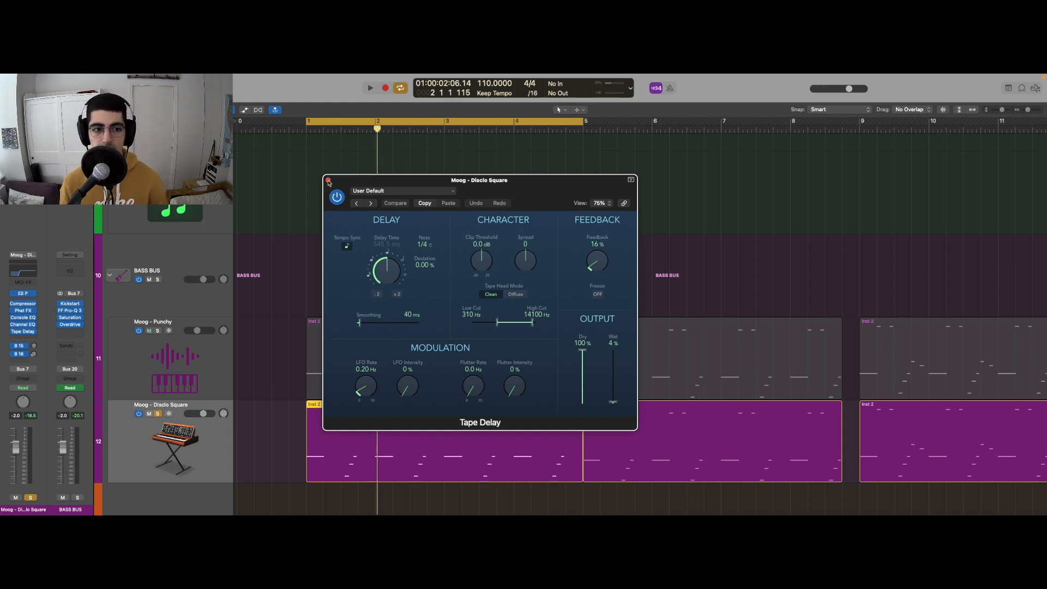
{"action": "left_click", "coordinate": [329, 181]}
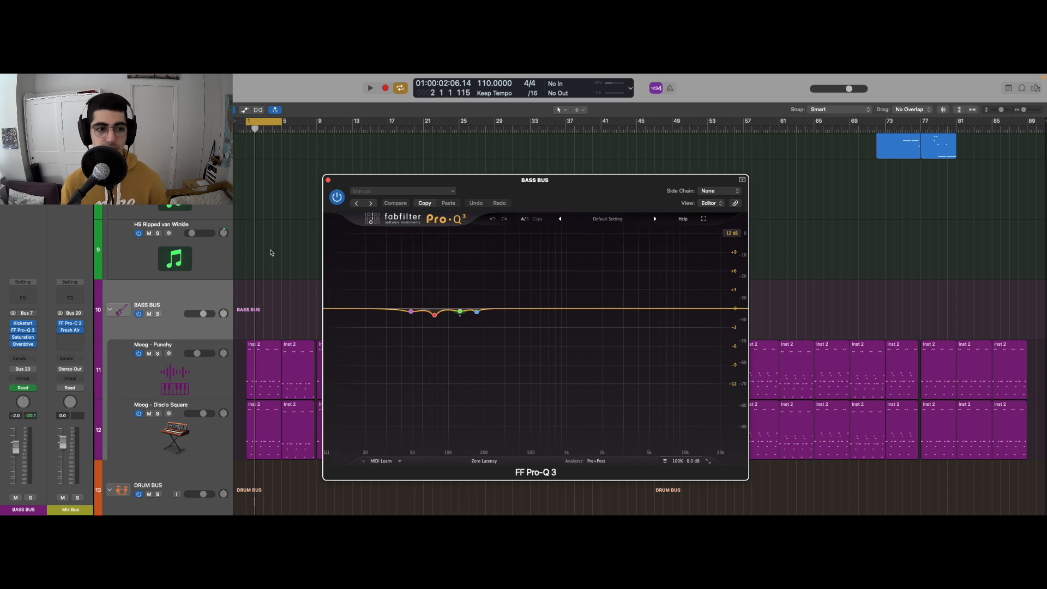
- Examine the BASS BUS's FF Pro-Q 3 curve and select its green band to view the band settings
{"action": "left_click", "coordinate": [165, 366]}
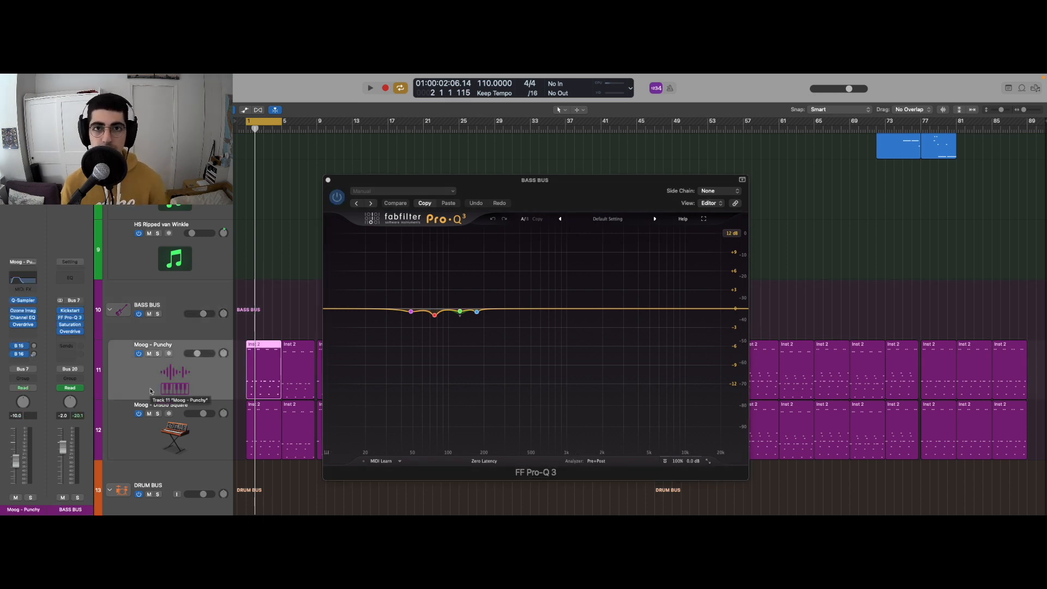
{"action": "left_click", "coordinate": [175, 304]}
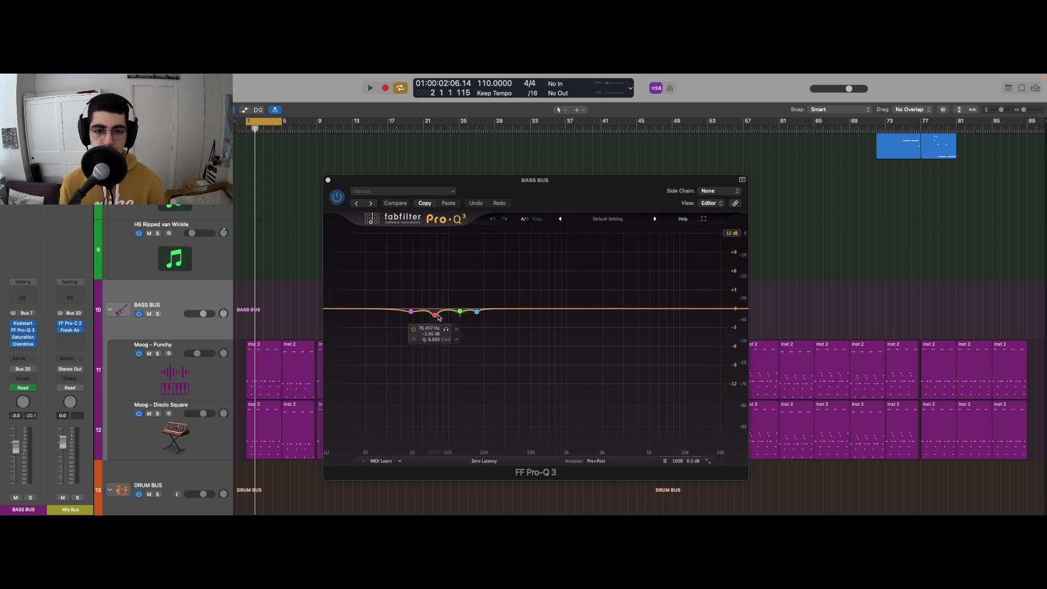
{"action": "left_click", "coordinate": [461, 313]}
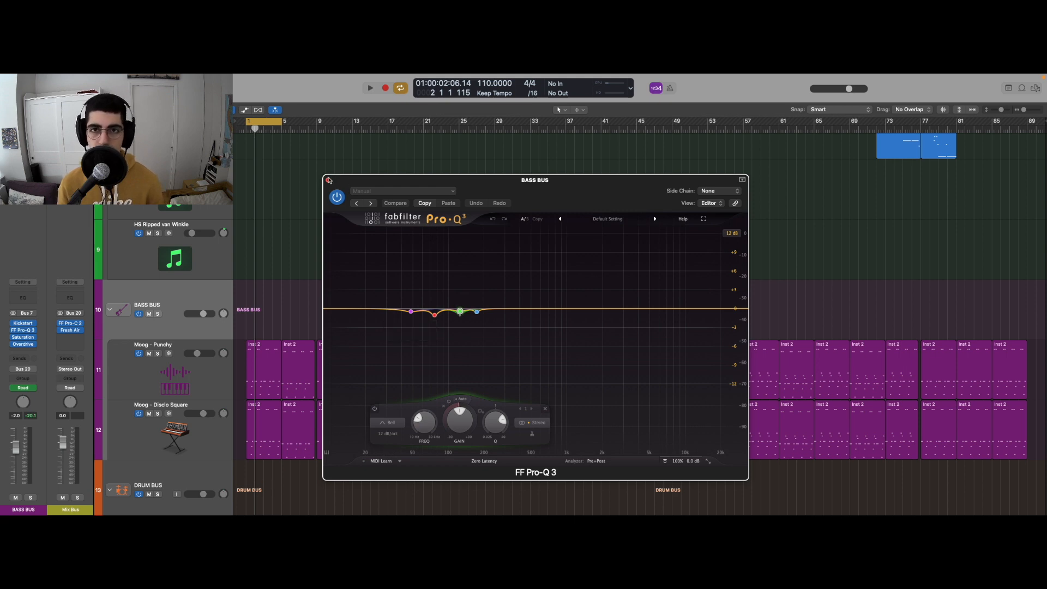
- Close the BASS BUS's equalizer and inspect its Saturation Knob and Overdrive settings
{"action": "left_click", "coordinate": [329, 180]}
{"action": "left_click_drag", "start_coordinate": [815, 167], "coordinate": [778, 190]}
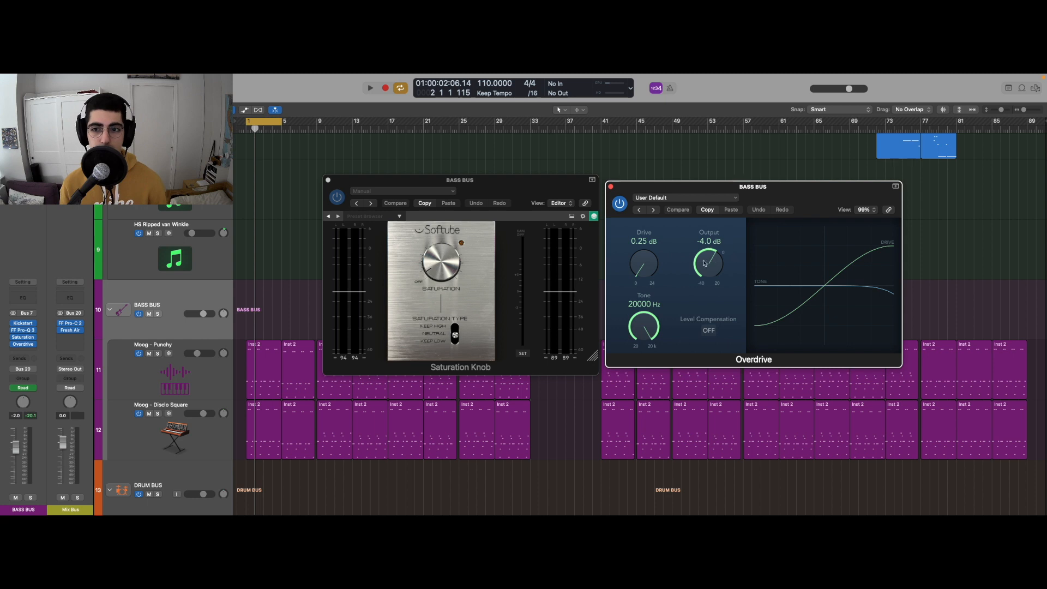
{"action": "left_click", "coordinate": [610, 188]}
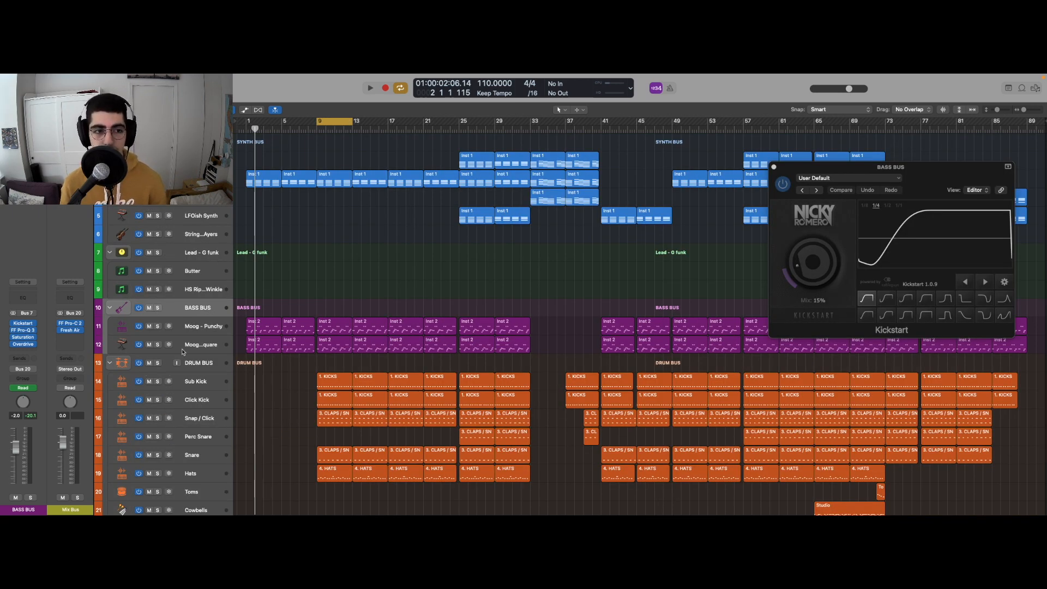
- Solo the BASS BUS, Sub Kick and Click Kick tracks and place the playhead at bar 9
{"action": "key", "text": "s"}
{"action": "left_click", "coordinate": [192, 381]}
{"action": "key", "text": "s"}
{"action": "left_click", "coordinate": [194, 399]}
{"action": "key", "text": "s"}
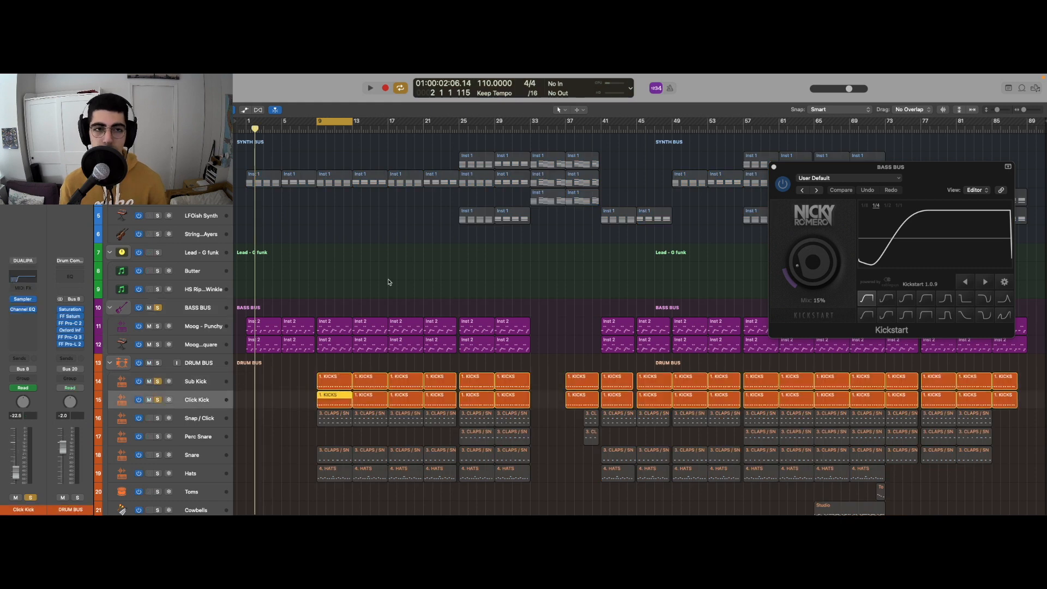
{"action": "left_click", "coordinate": [316, 130]}
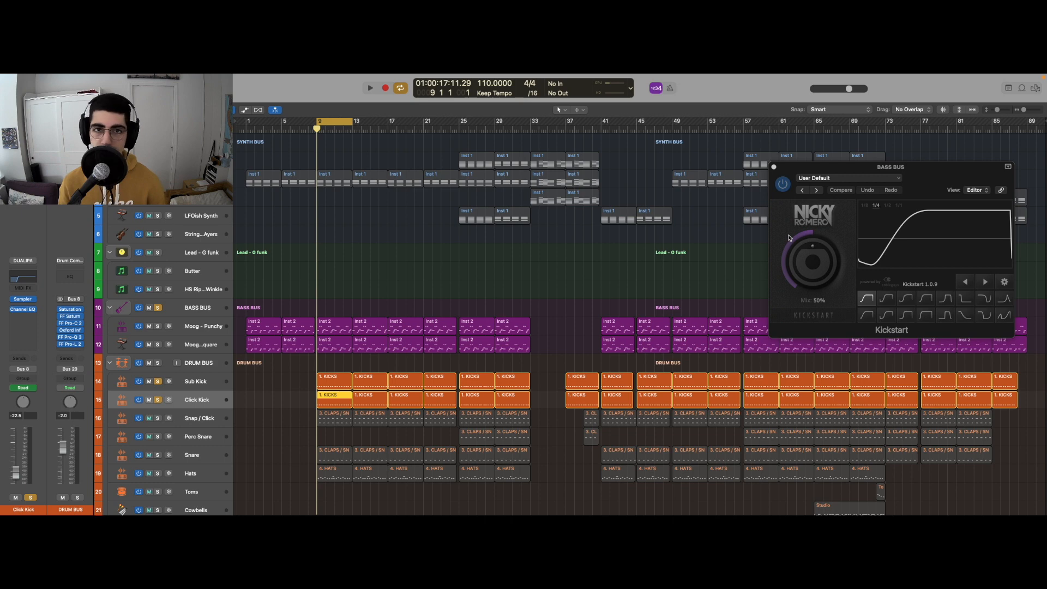
- Try the BASS BUS's Kickstart Mix automation at 1.00 from bar 9 during playback, and undo the change
{"action": "left_click", "coordinate": [362, 294]}
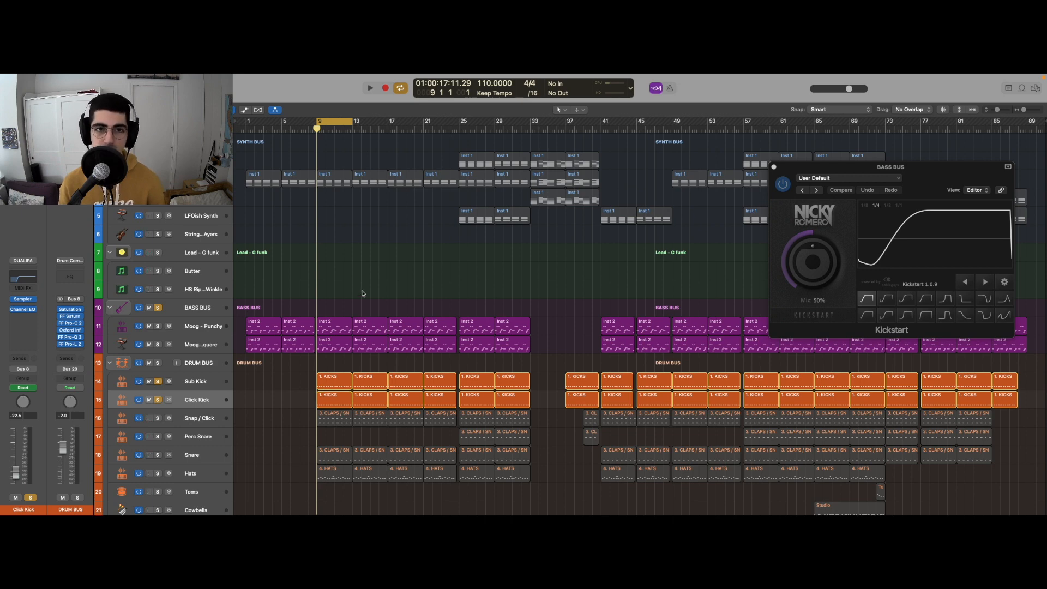
{"action": "key", "text": "space"}
{"action": "left_click", "coordinate": [823, 260]}
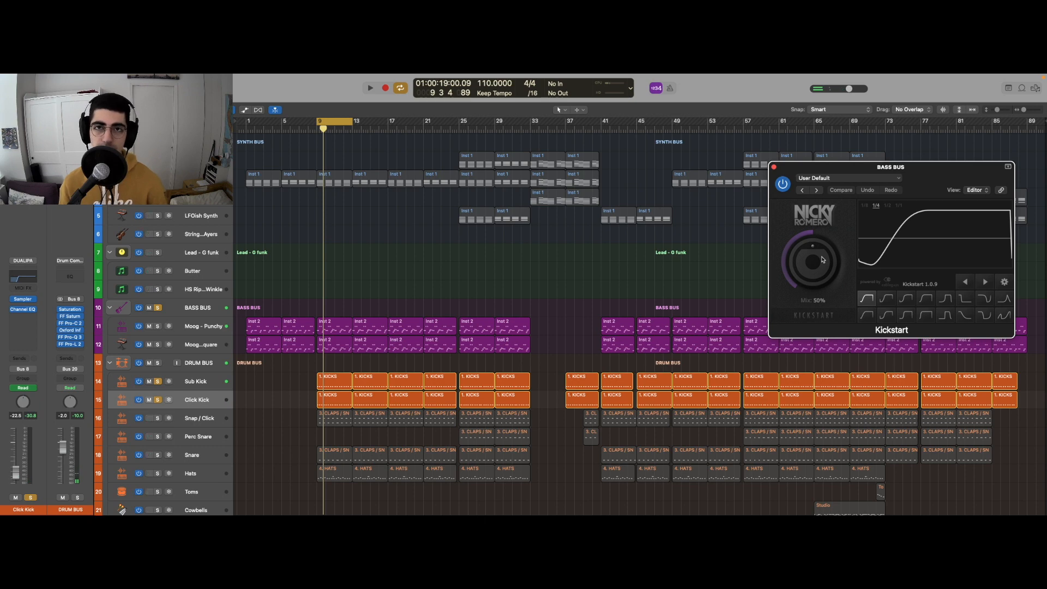
{"action": "key", "text": "a"}
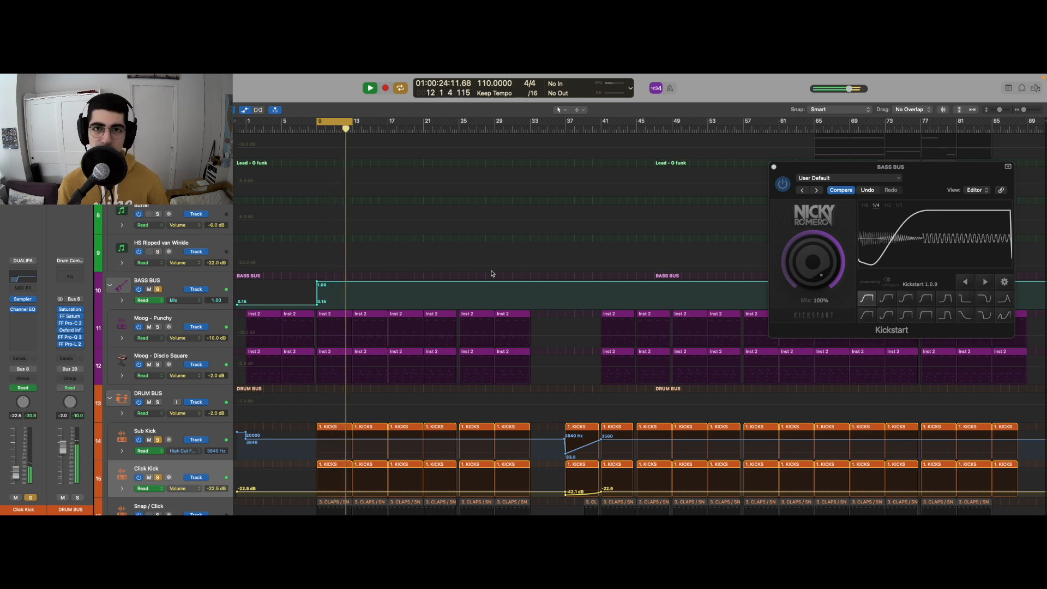
{"action": "key", "text": "space"}
{"action": "key", "text": "super+z"}
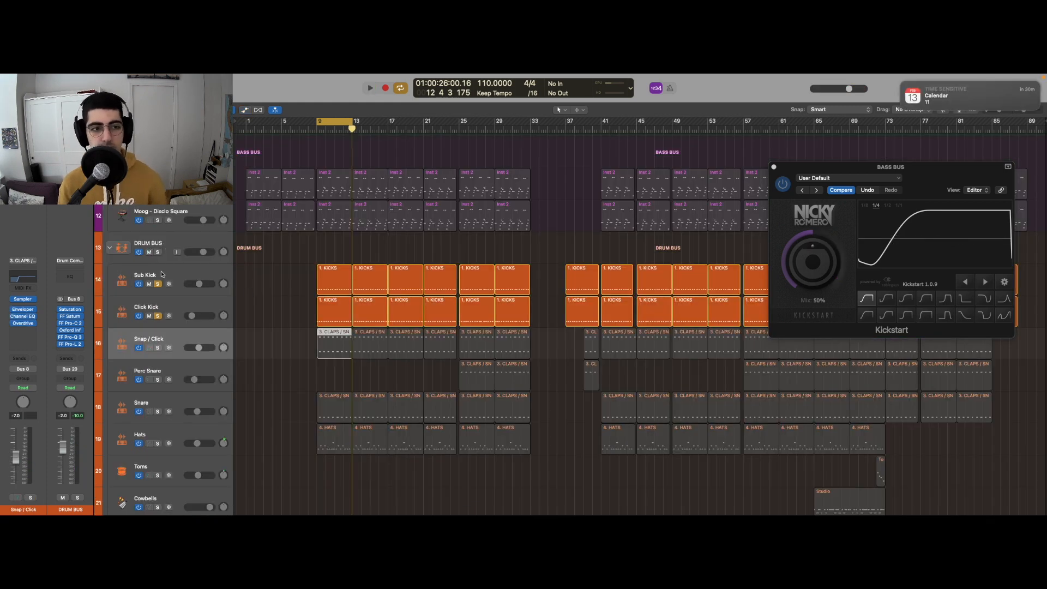
- Take Click Kick out of solo and audition the Sub Kick together with the bass
{"action": "left_click", "coordinate": [162, 274]}
{"action": "left_click", "coordinate": [120, 306]}
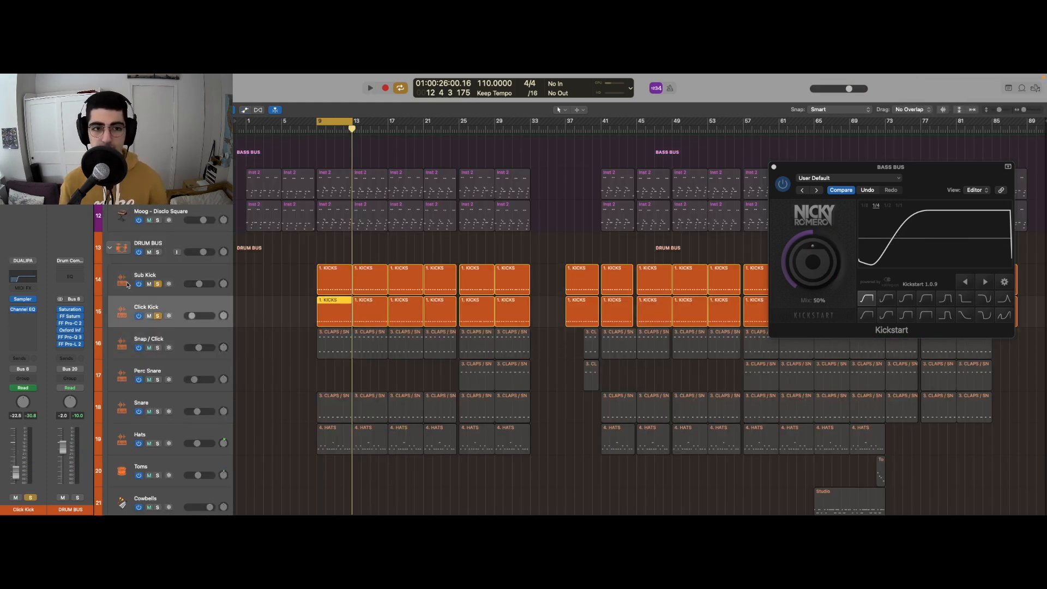
{"action": "left_click", "coordinate": [126, 280]}
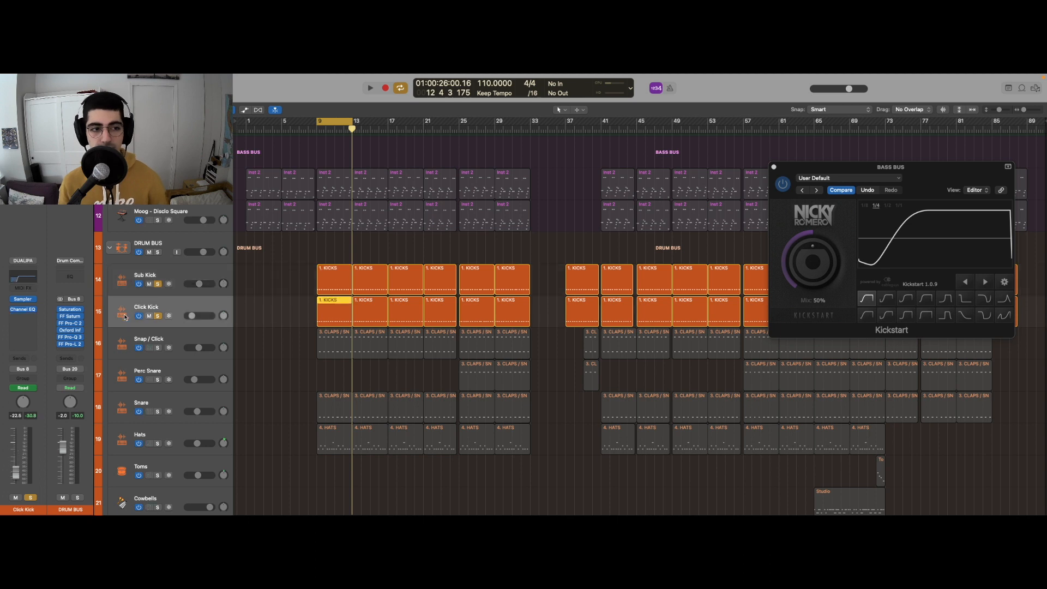
{"action": "left_click", "coordinate": [157, 316]}
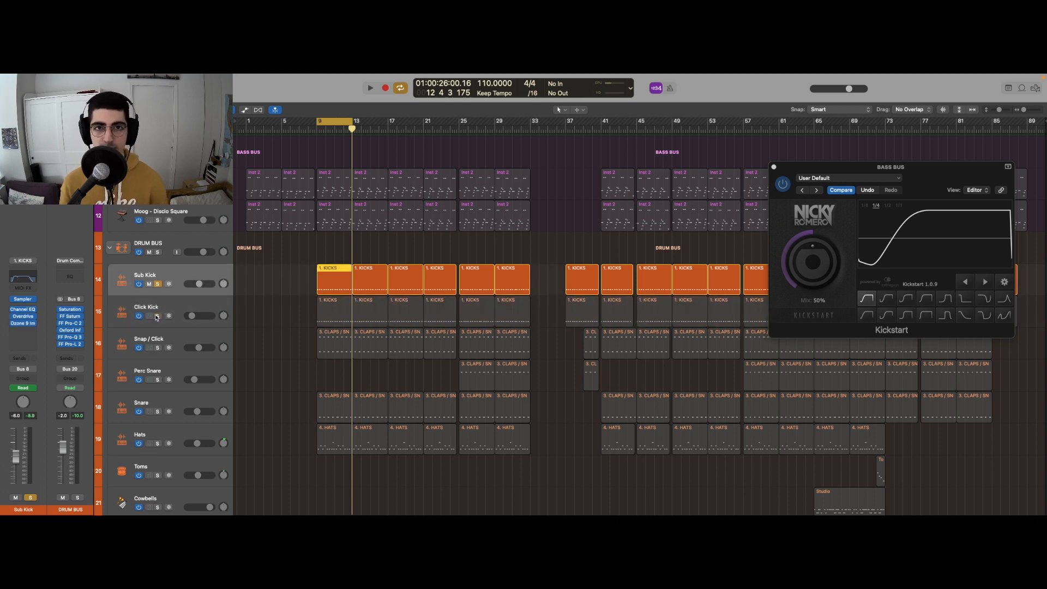
{"action": "key", "text": "space"}
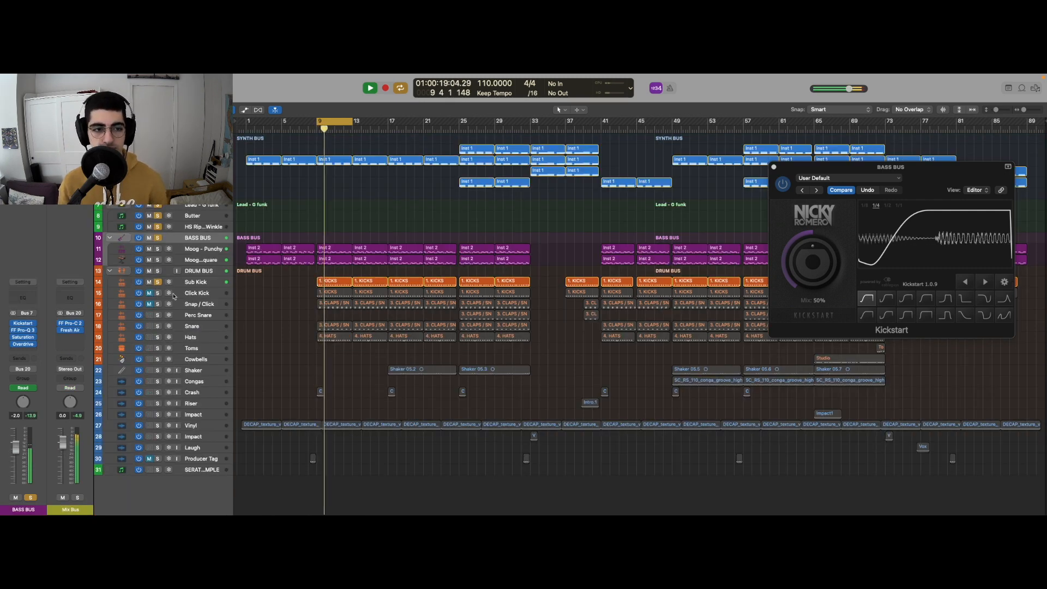
{"action": "left_click", "coordinate": [157, 293]}
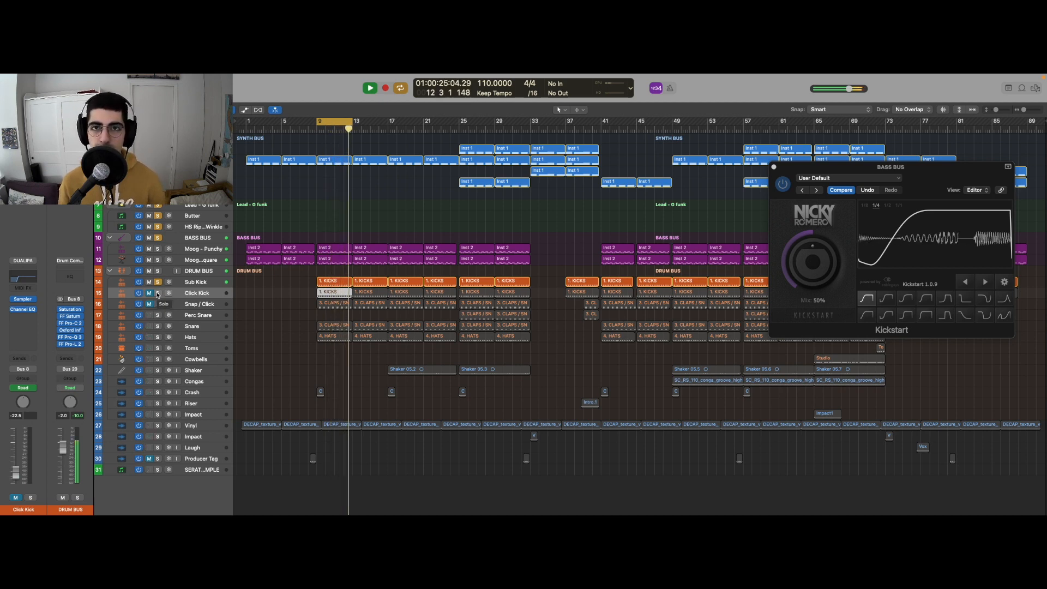
{"action": "key", "text": "space"}
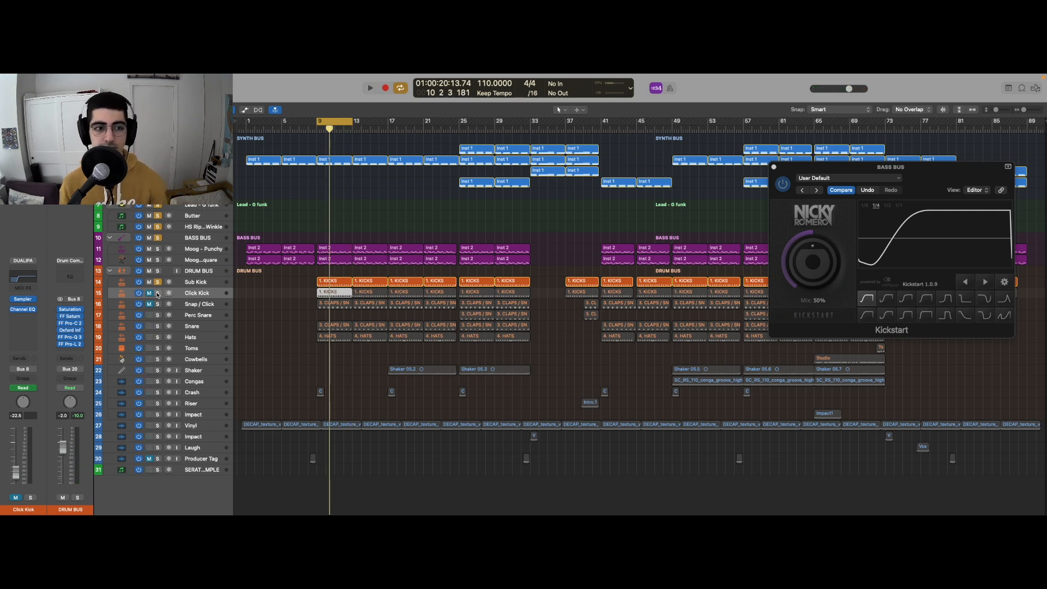
- Solo Click Kick again and audition it layered with the Sub Kick and the bass
{"action": "left_click", "coordinate": [158, 295]}
{"action": "key", "text": "space"}
{"action": "key", "text": "super+Down"}
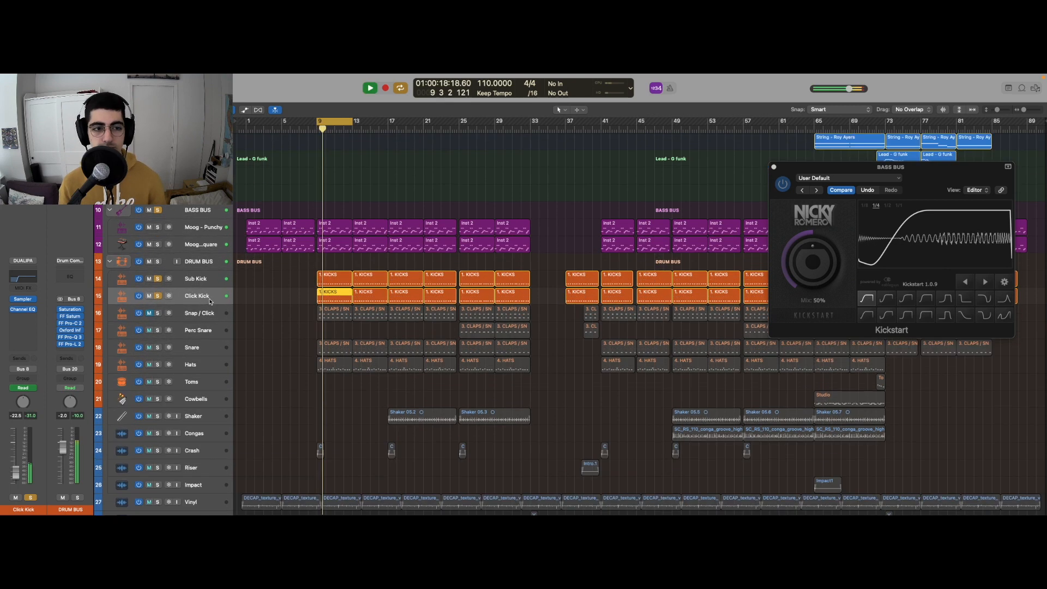
{"action": "scroll", "coordinate": [210, 302], "scroll_direction": "up", "scroll_amount": 4}
{"action": "left_click", "coordinate": [157, 346]}
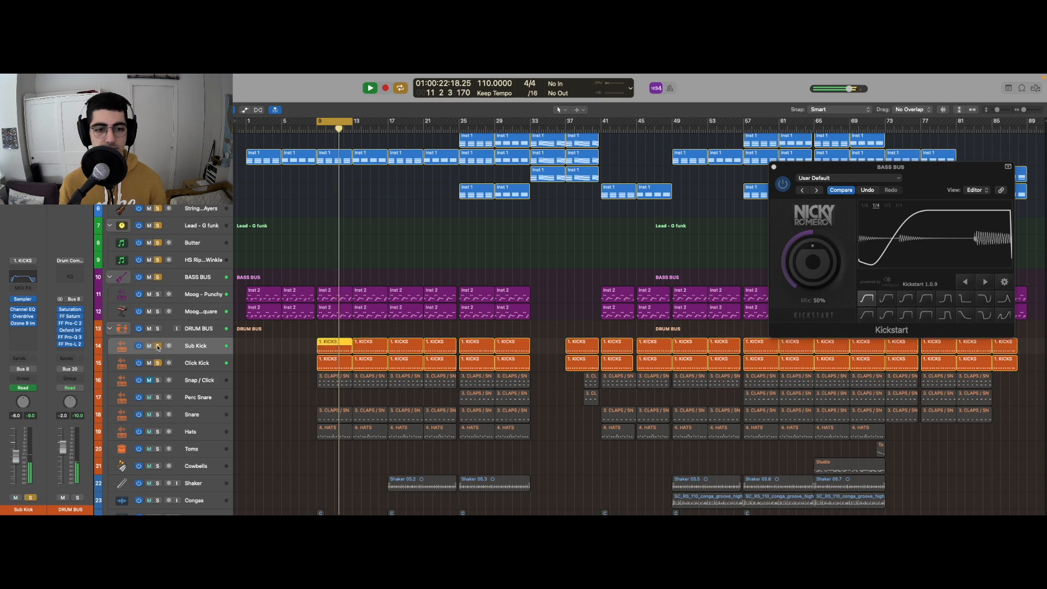
{"action": "key", "text": "super+Up"}
{"action": "key", "text": "space"}
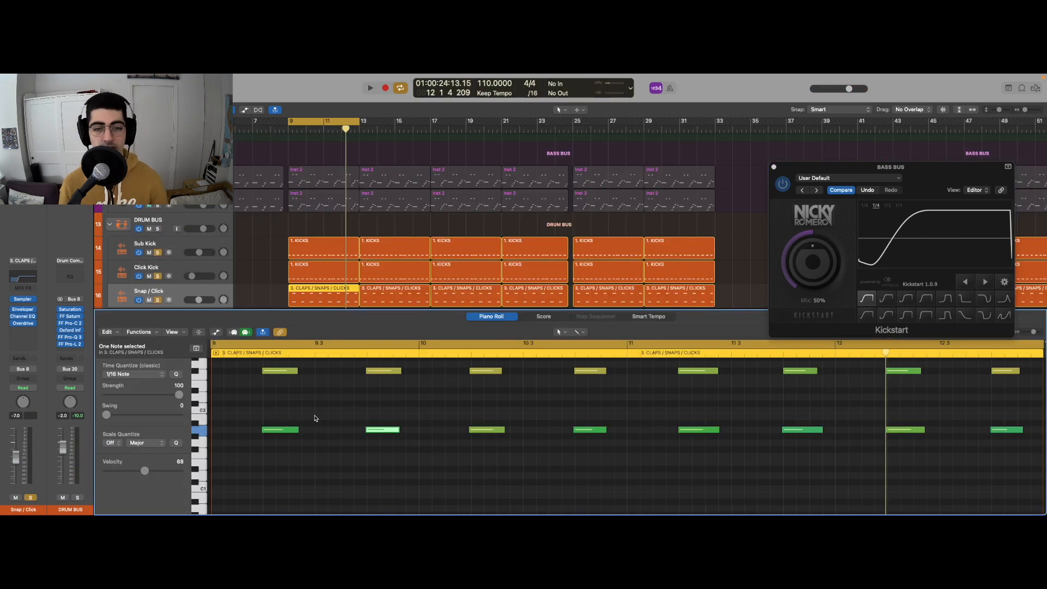
- Audition the first lower and upper notes of the Snap / Click region in the Piano Roll
{"action": "scroll", "coordinate": [316, 419], "scroll_direction": "left", "scroll_amount": 2}
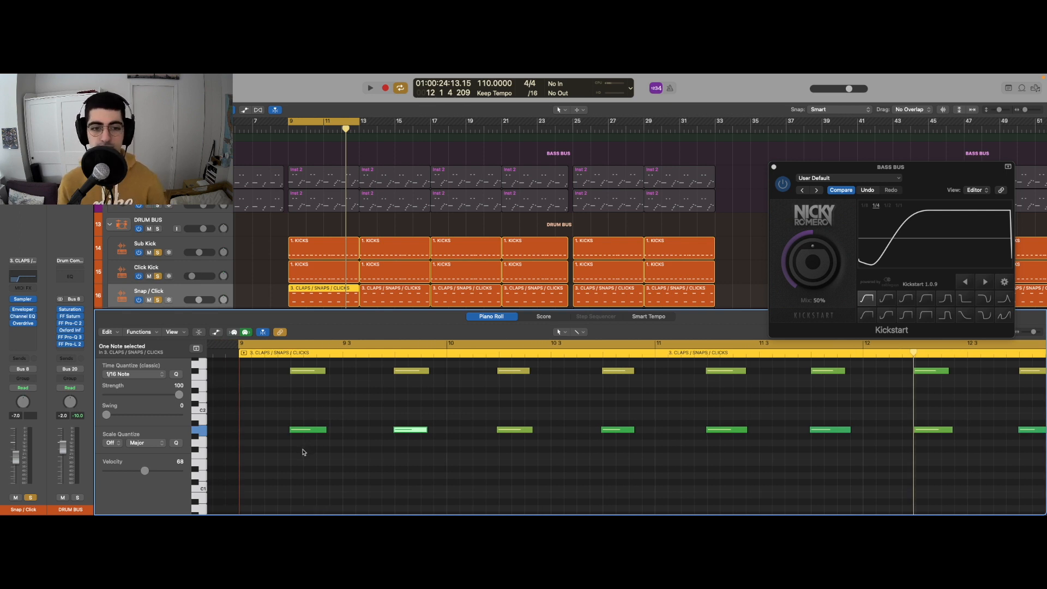
{"action": "left_click", "coordinate": [307, 453]}
{"action": "left_click", "coordinate": [307, 429]}
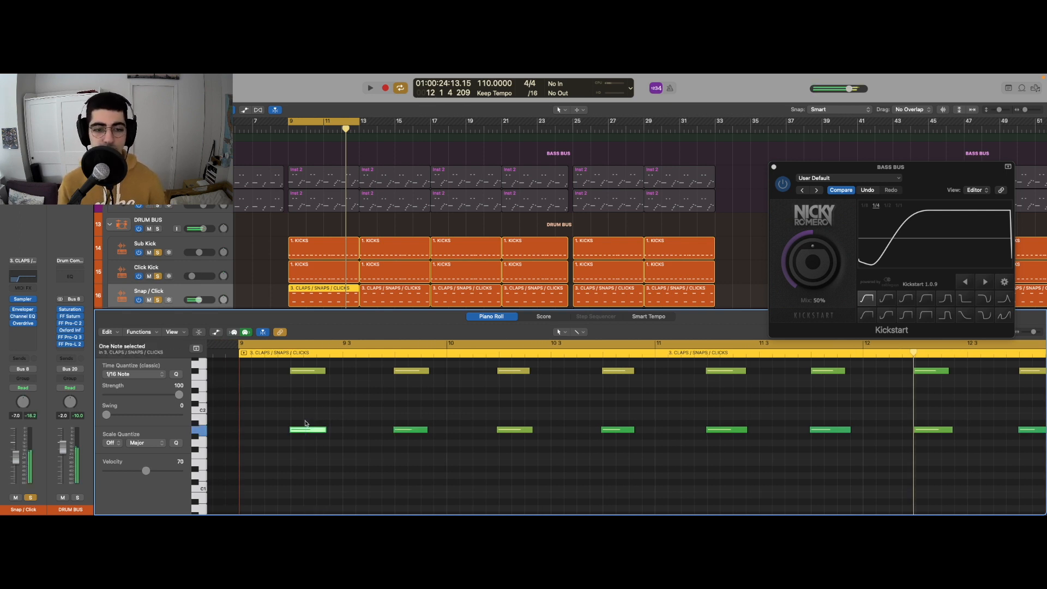
{"action": "scroll", "coordinate": [305, 404], "scroll_direction": "up", "scroll_amount": 1}
{"action": "left_click", "coordinate": [306, 386]}
{"action": "scroll", "coordinate": [306, 390], "scroll_direction": "up", "scroll_amount": 2}
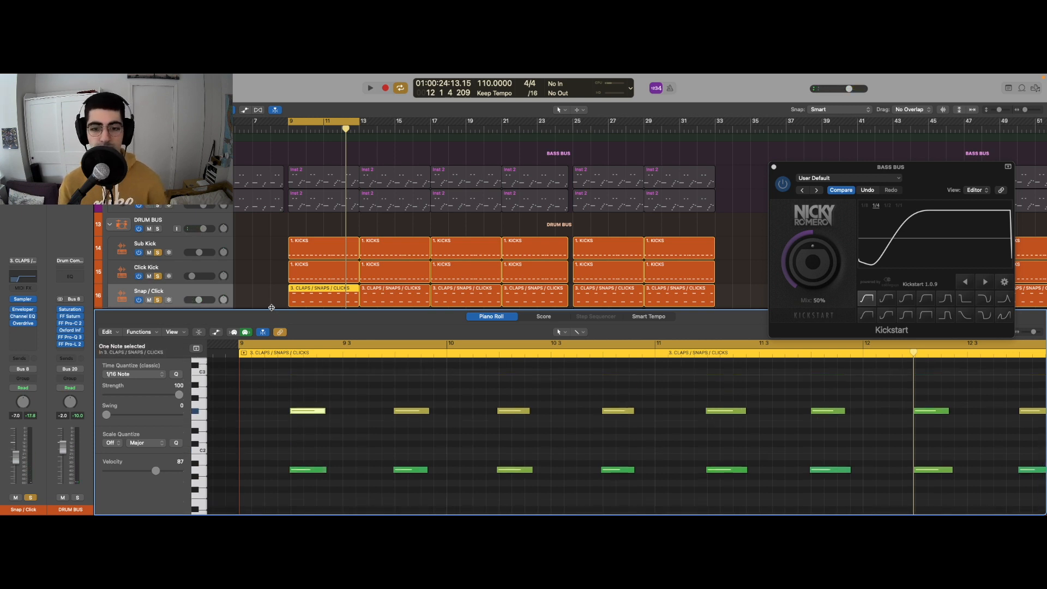
- Examine the timing of the Snap / Click notes against the grid, from bar 12 back to bar 9
{"action": "scroll", "coordinate": [390, 456], "scroll_direction": "up", "scroll_amount": 3}
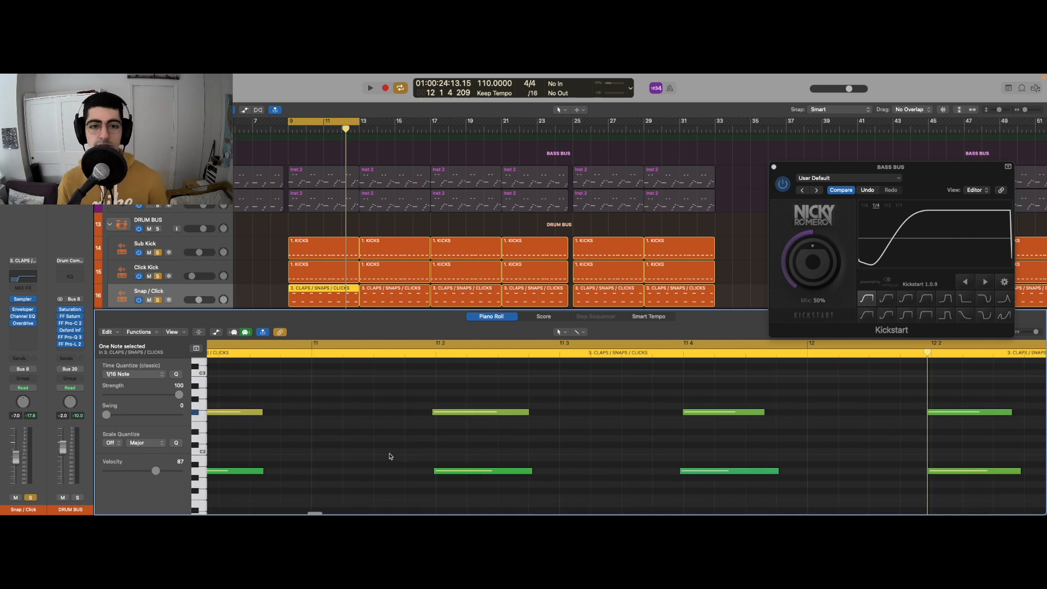
{"action": "scroll", "coordinate": [428, 456], "scroll_direction": "left", "scroll_amount": 4}
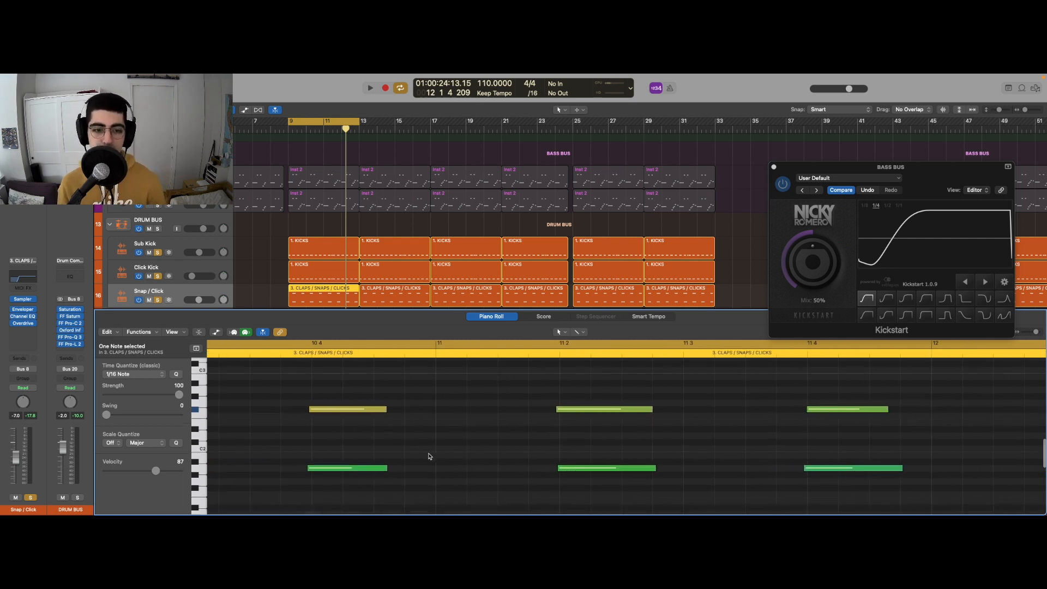
{"action": "scroll", "coordinate": [430, 456], "scroll_direction": "left", "scroll_amount": 3}
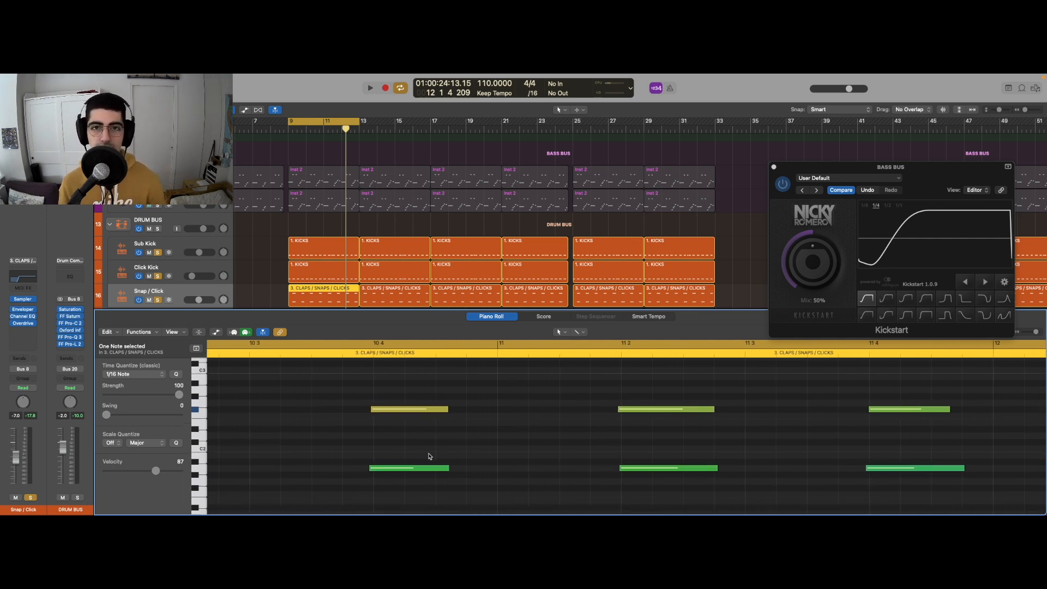
{"action": "scroll", "coordinate": [430, 456], "scroll_direction": "left", "scroll_amount": 6}
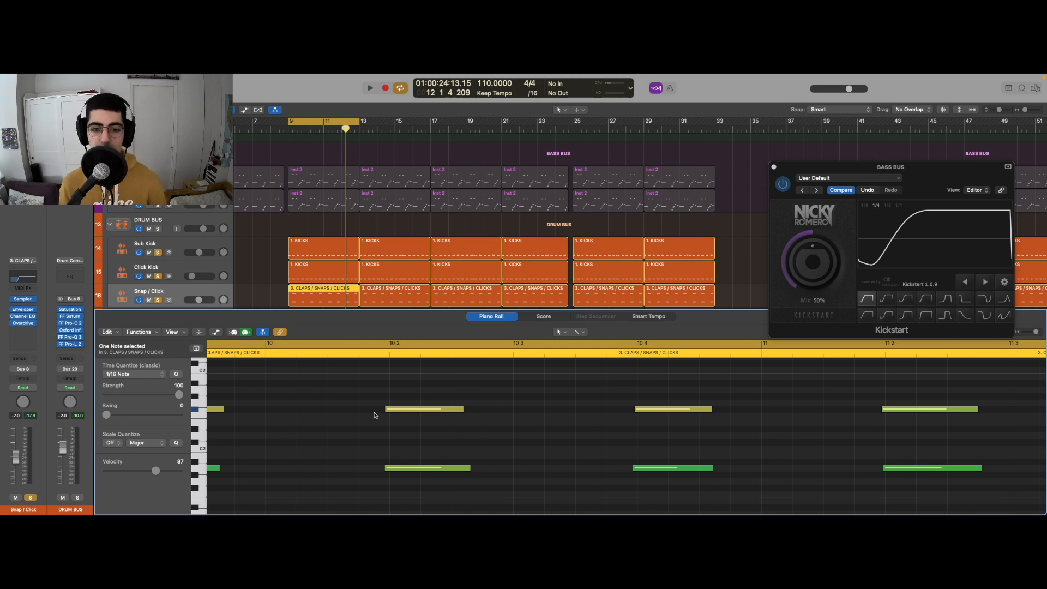
{"action": "scroll", "coordinate": [375, 415], "scroll_direction": "left", "scroll_amount": 6}
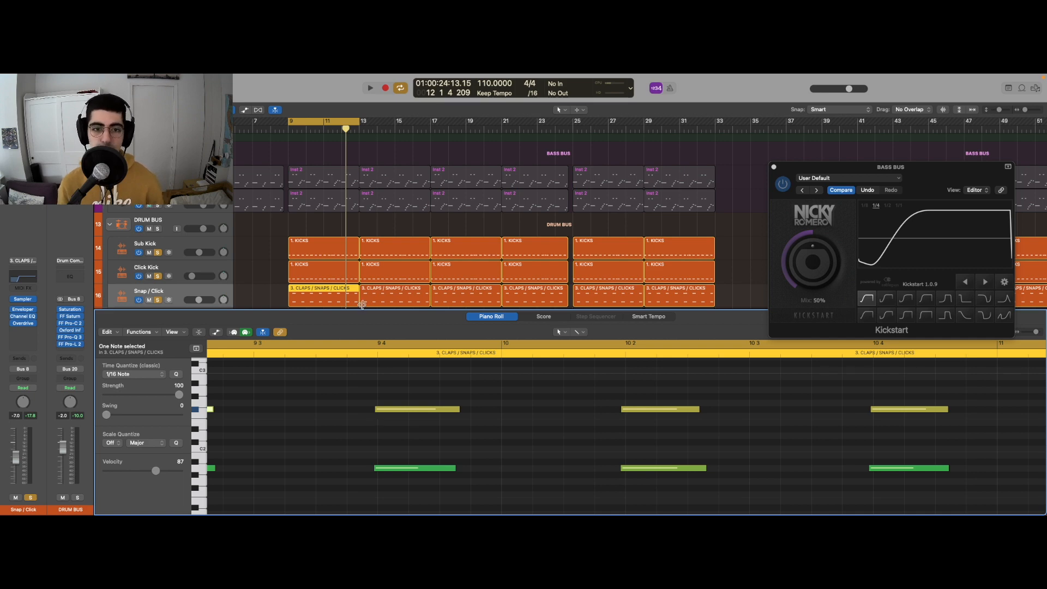
- Audition the soloed Snare, adding Snap / Click, Click Kick and Sub Kick to the solo, and clear all solos
{"action": "key", "text": "p"}
{"action": "left_click", "coordinate": [305, 335]}
{"action": "scroll", "coordinate": [306, 335], "scroll_direction": "left", "scroll_amount": 1}
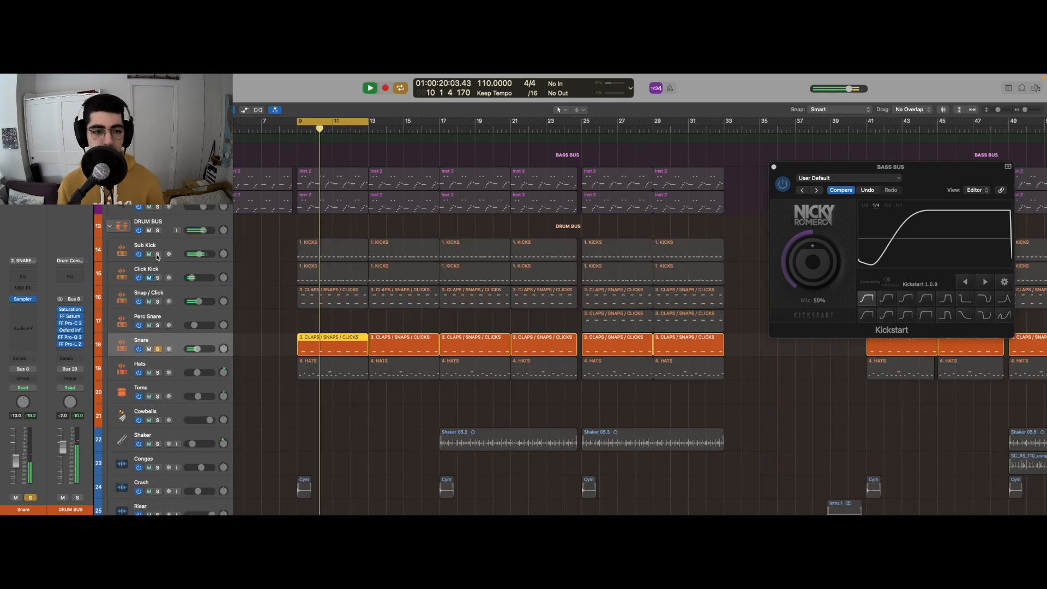
{"action": "left_click", "coordinate": [158, 301]}
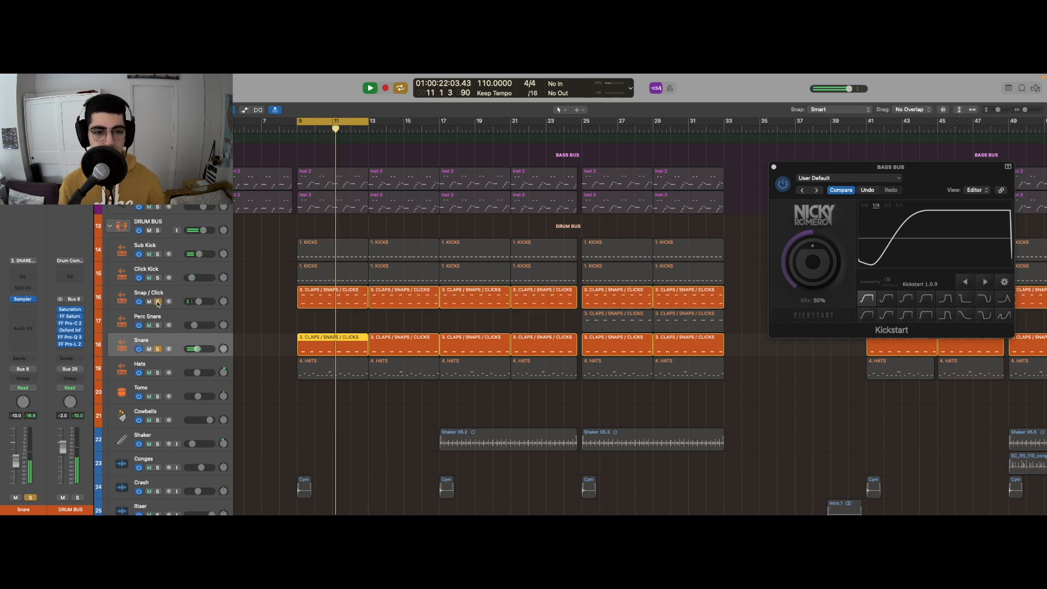
{"action": "left_click", "coordinate": [158, 278]}
{"action": "left_click", "coordinate": [157, 254]}
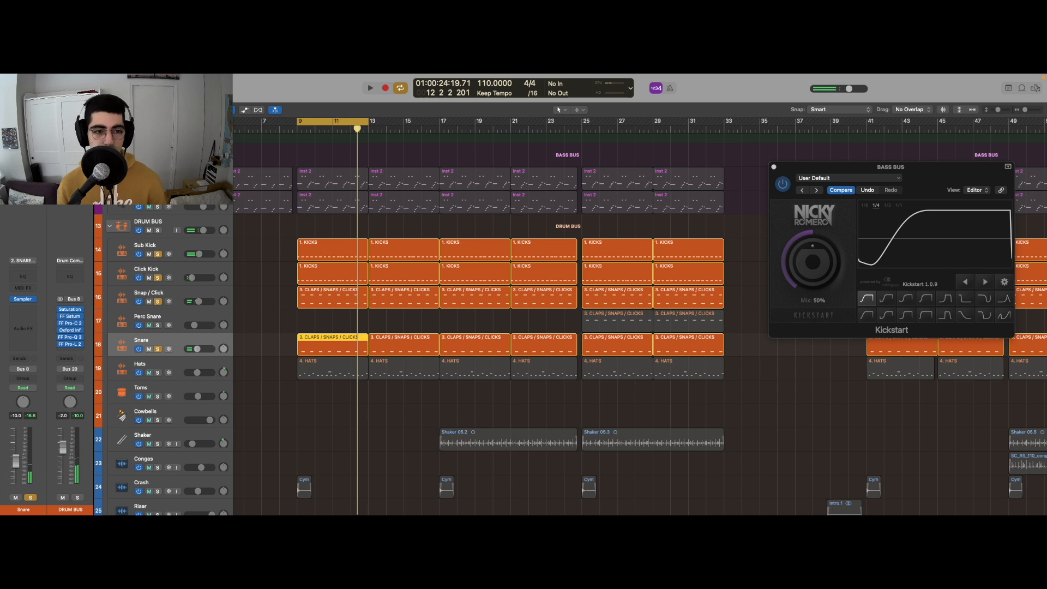
{"action": "key", "text": "ctrl+alt+super+s"}
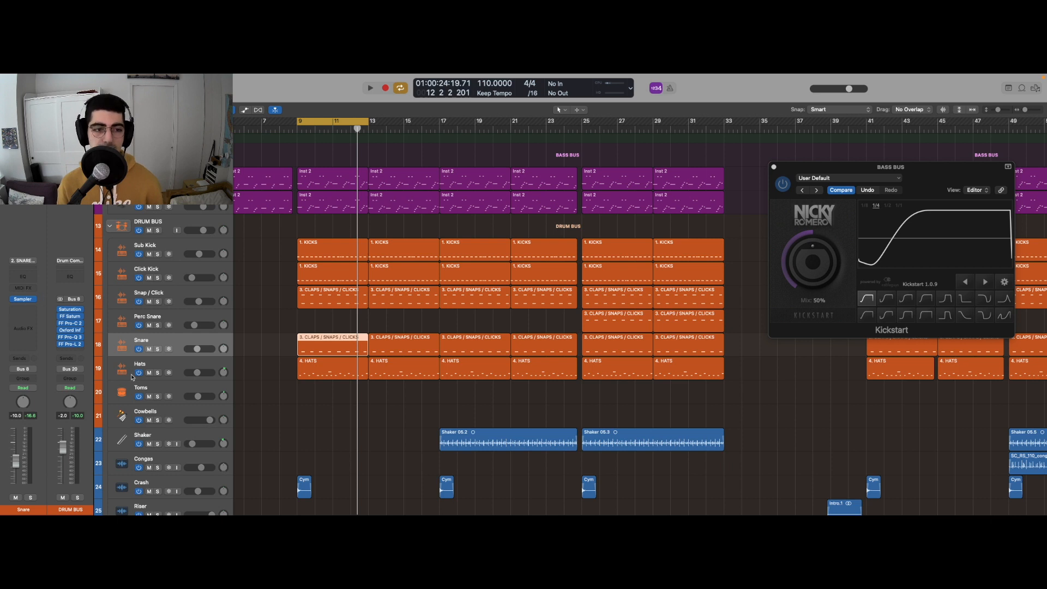
- Open the first 4. HATS region in the Piano Roll and examine its note placement back to bar 9
{"action": "left_click", "coordinate": [336, 370]}
{"action": "double_click", "coordinate": [336, 369]}
{"action": "scroll", "coordinate": [366, 394], "scroll_direction": "left", "scroll_amount": 5}
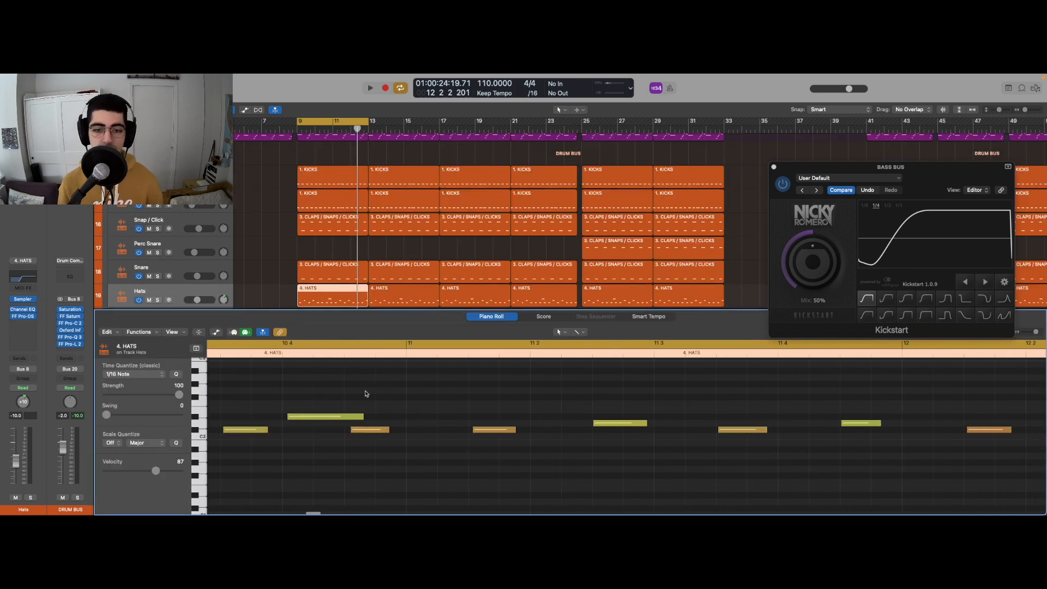
{"action": "scroll", "coordinate": [366, 394], "scroll_direction": "left", "scroll_amount": 3}
{"action": "scroll", "coordinate": [366, 394], "scroll_direction": "up", "scroll_amount": 3}
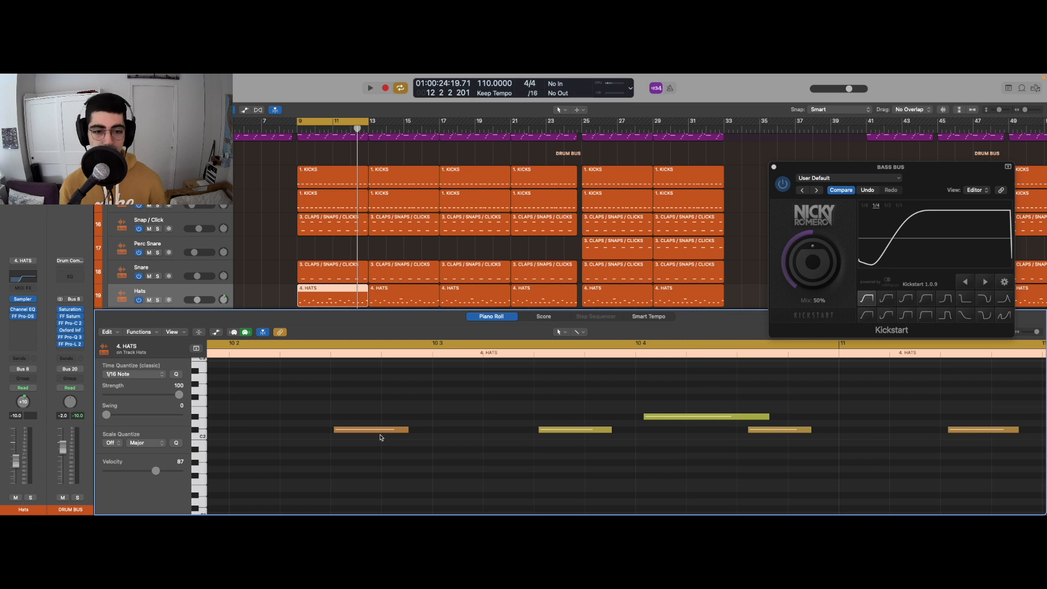
{"action": "scroll", "coordinate": [381, 439], "scroll_direction": "down", "scroll_amount": 5}
{"action": "scroll", "coordinate": [387, 440], "scroll_direction": "up", "scroll_amount": 5}
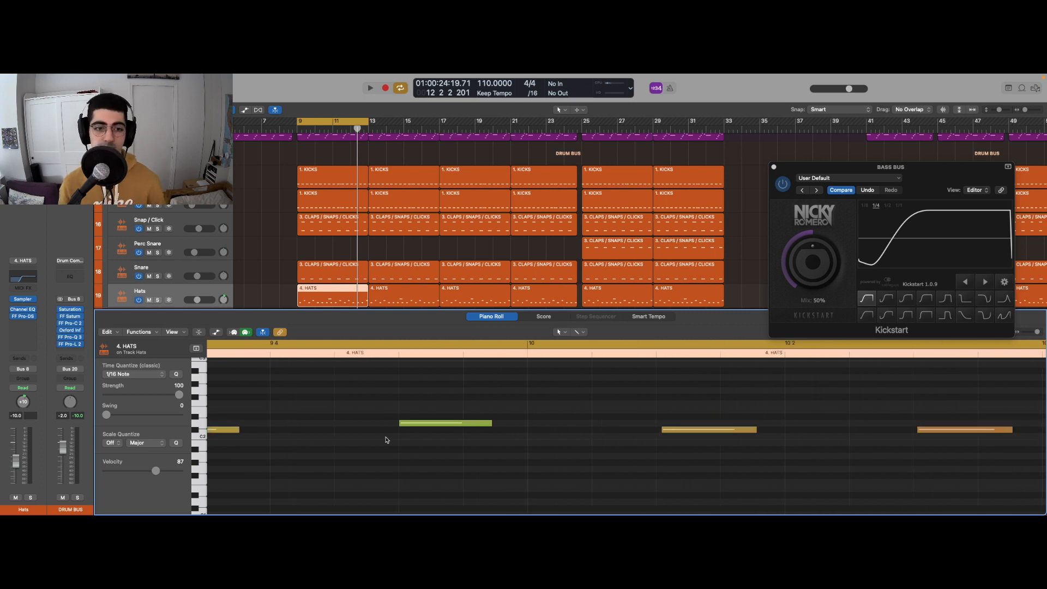
{"action": "scroll", "coordinate": [386, 440], "scroll_direction": "left", "scroll_amount": 5}
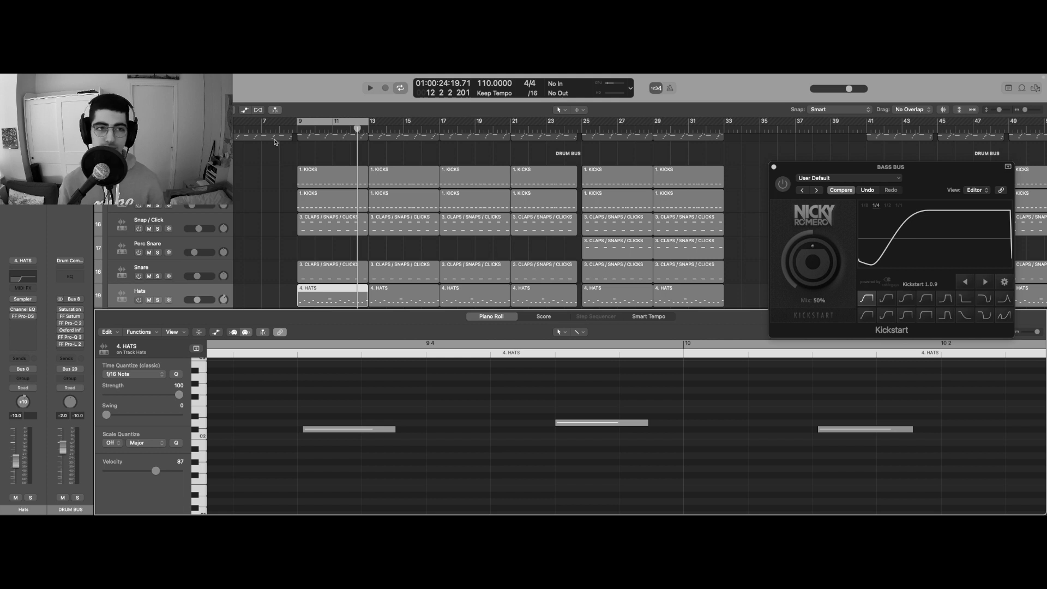
- Audition the soloed DRUM BUS from bar 9 with the first 4. HATS region shown in the Piano Roll
{"action": "left_click", "coordinate": [266, 156]}
{"action": "key", "text": "space"}
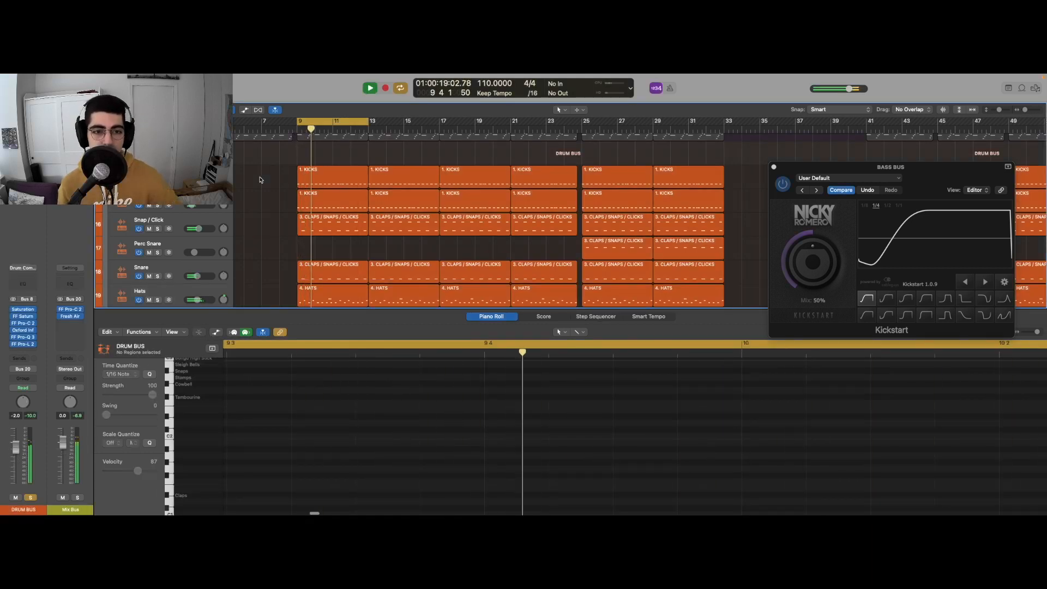
{"action": "scroll", "coordinate": [306, 245], "scroll_direction": "down", "scroll_amount": 2}
{"action": "left_click", "coordinate": [313, 267]}
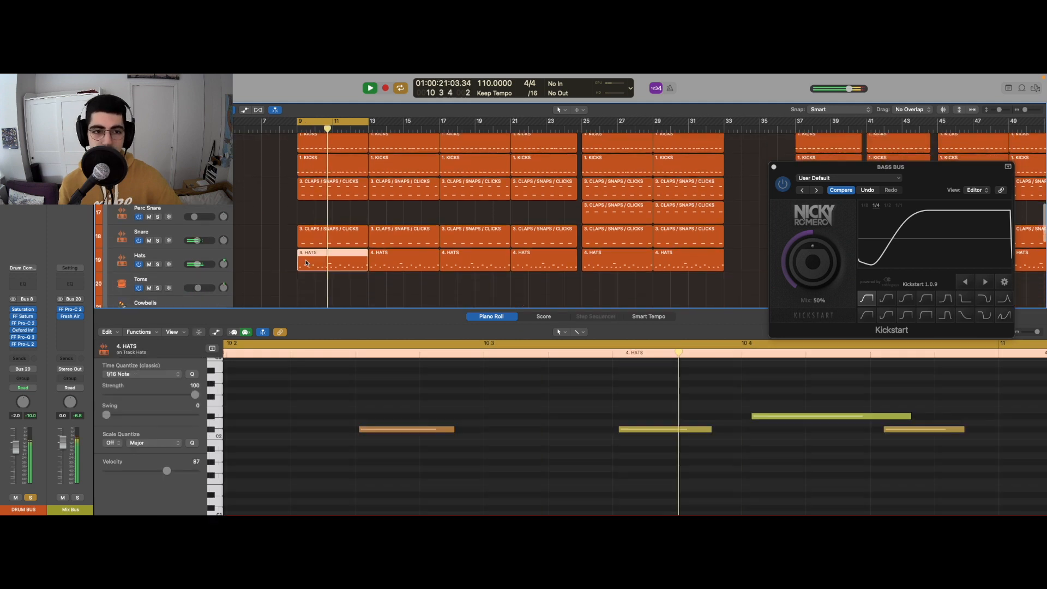
- Switch the solo from DRUM BUS to the Hats track, audition it from bar 9 and close the Piano Roll
{"action": "scroll", "coordinate": [312, 267], "scroll_direction": "up", "scroll_amount": 2}
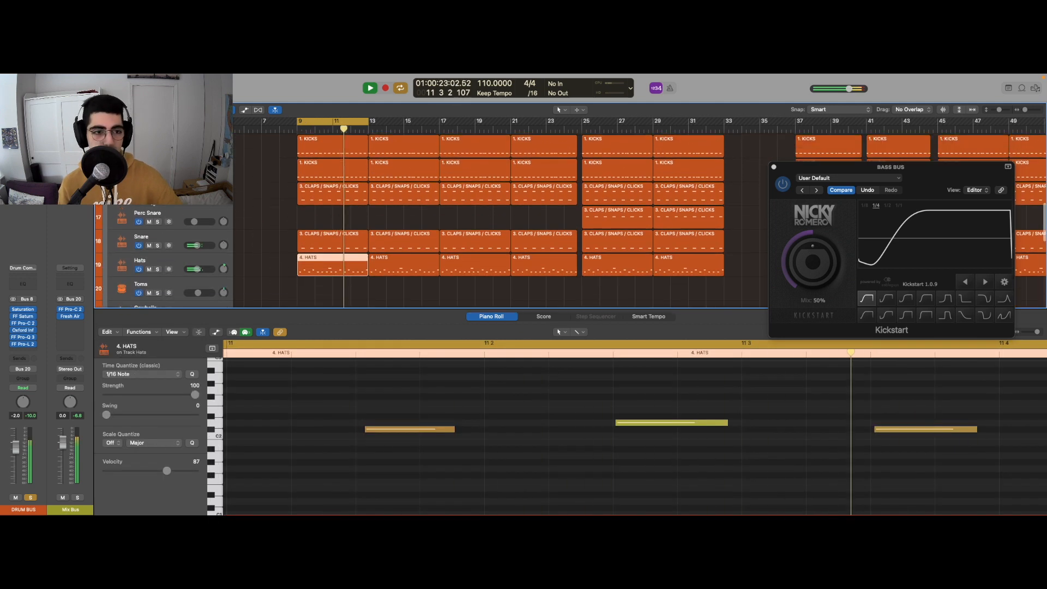
{"action": "scroll", "coordinate": [163, 223], "scroll_direction": "down", "scroll_amount": 2}
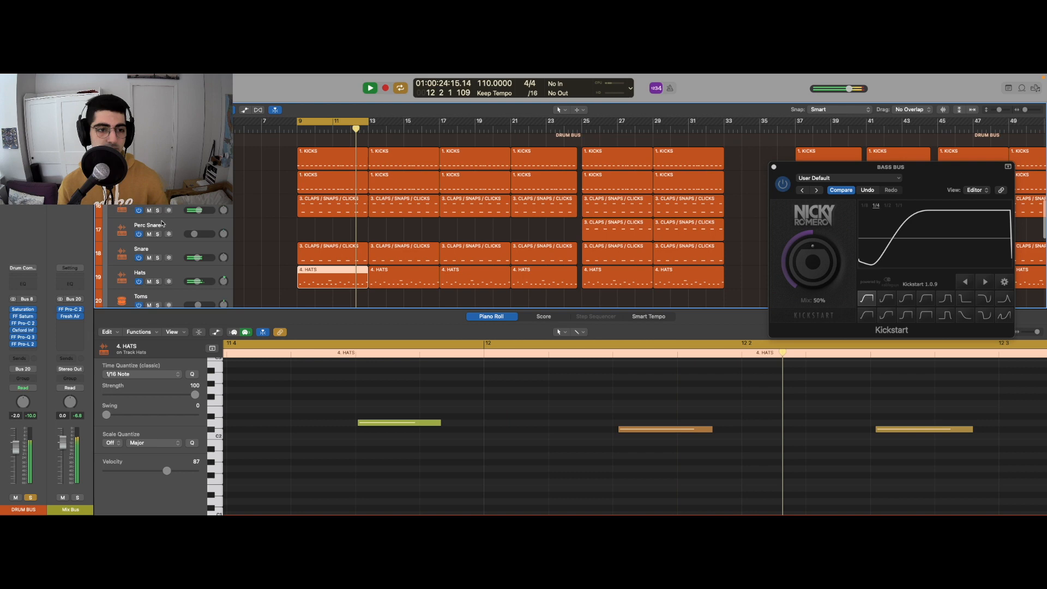
{"action": "left_click", "coordinate": [158, 281]}
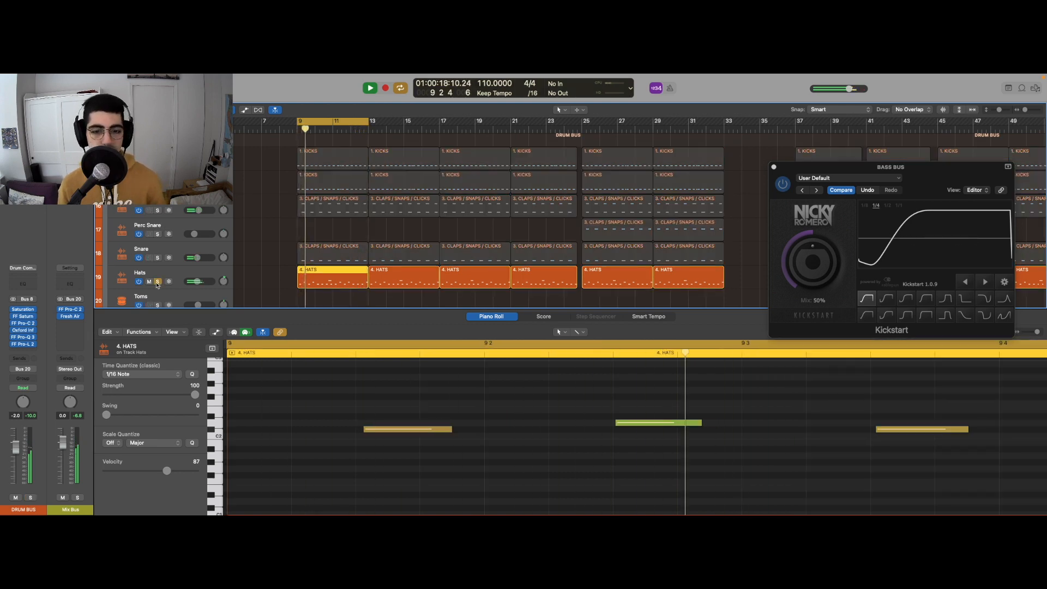
{"action": "key", "text": "super+Left"}
{"action": "key", "text": "super+Left"}
{"action": "key", "text": "super+Left"}
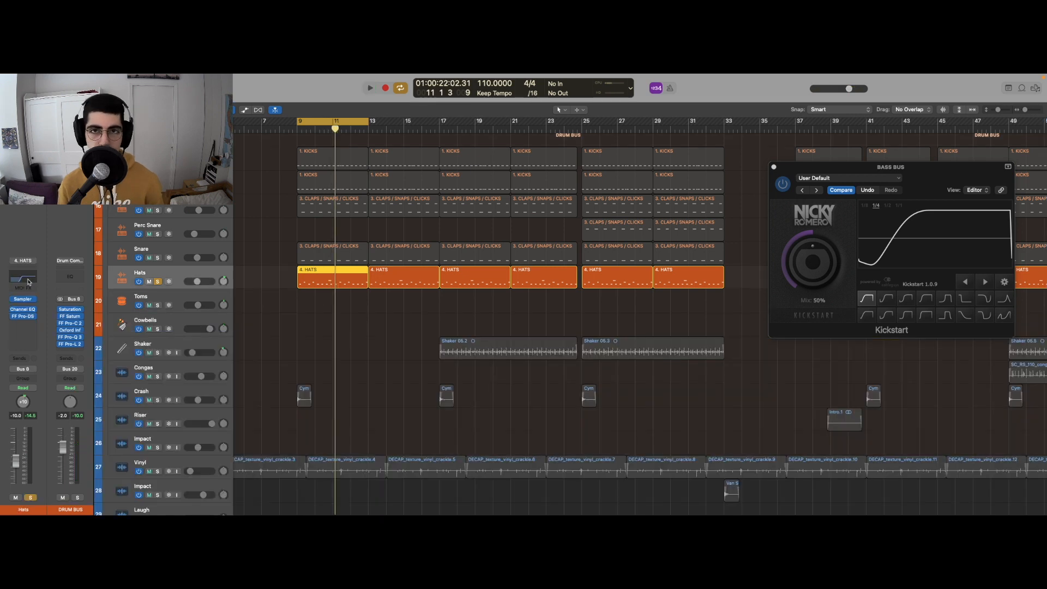
- Inspect the Hats track's Channel EQ and FF Pro-DS settings, leaving only the Pro-DS window open
{"action": "left_click", "coordinate": [29, 279]}
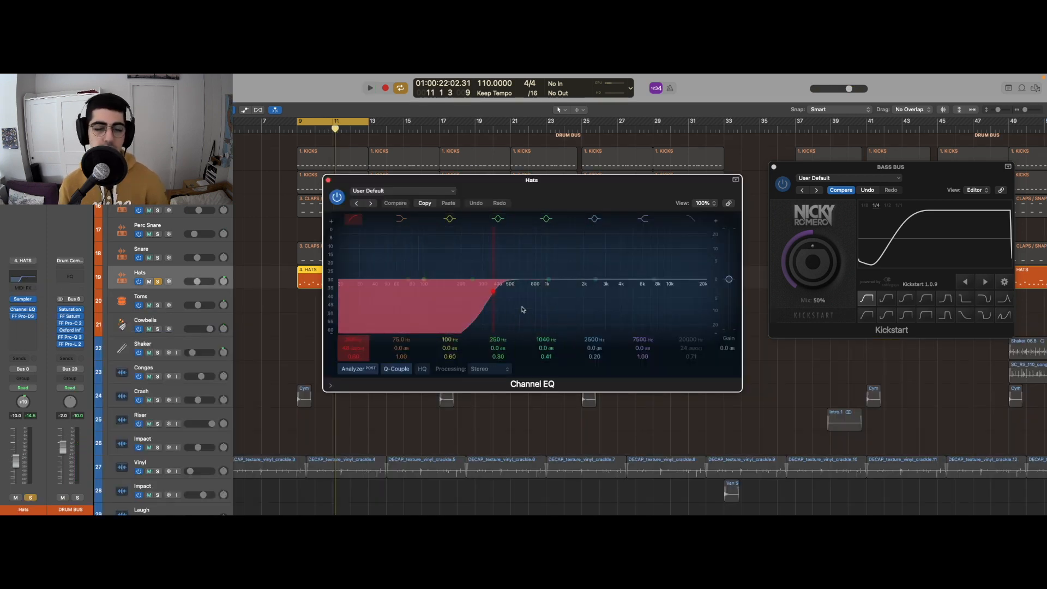
{"action": "left_click", "coordinate": [23, 316]}
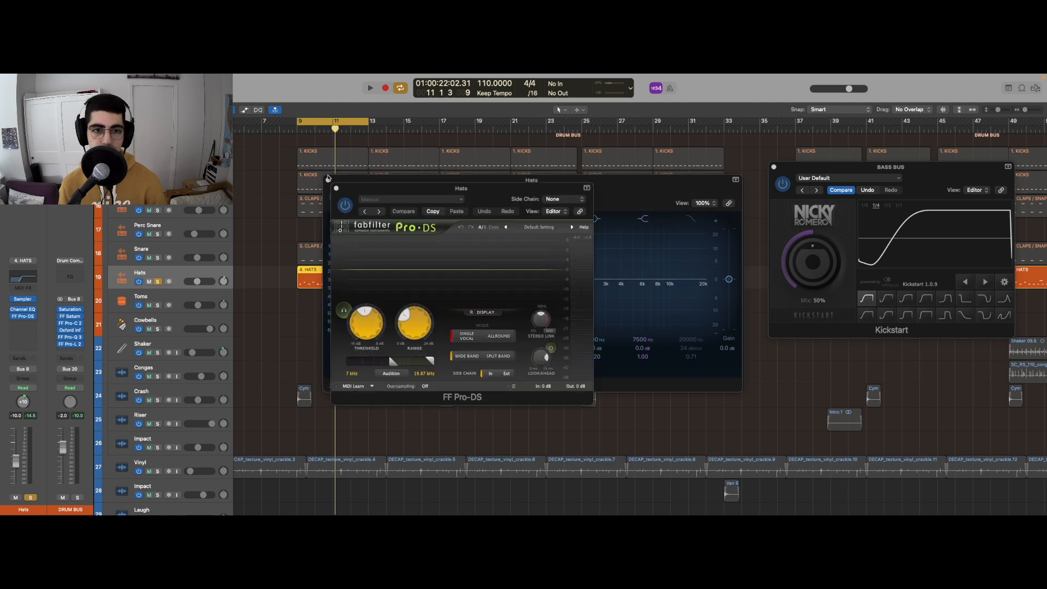
{"action": "left_click", "coordinate": [328, 180]}
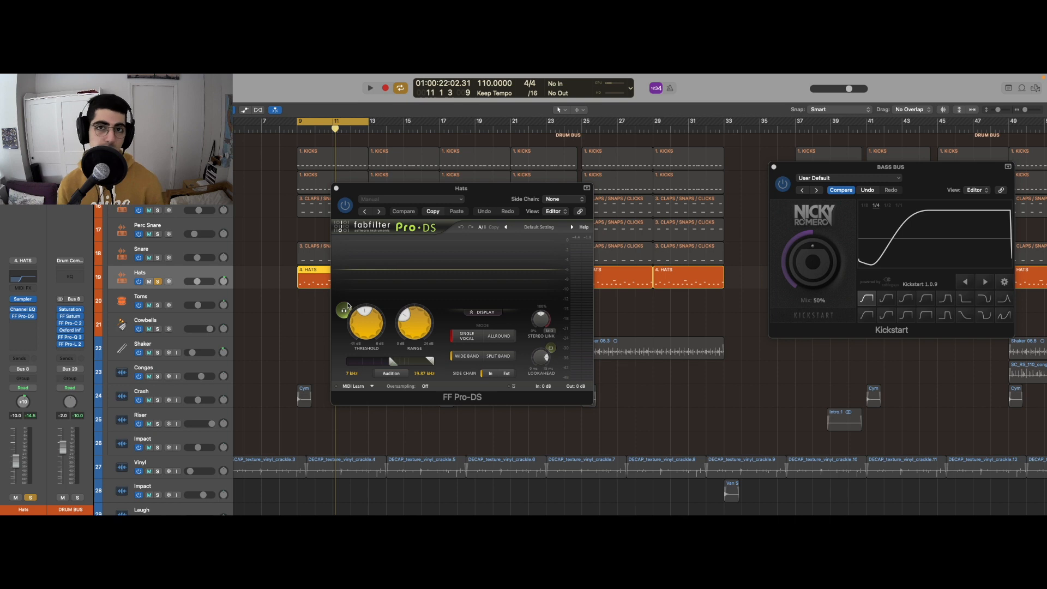
- Audition what triggers the de-esser in FF Pro-DS on Hats, restore normal listening, close the plug-in and clear the Hats solo
{"action": "mouse_move", "coordinate": [347, 306]}
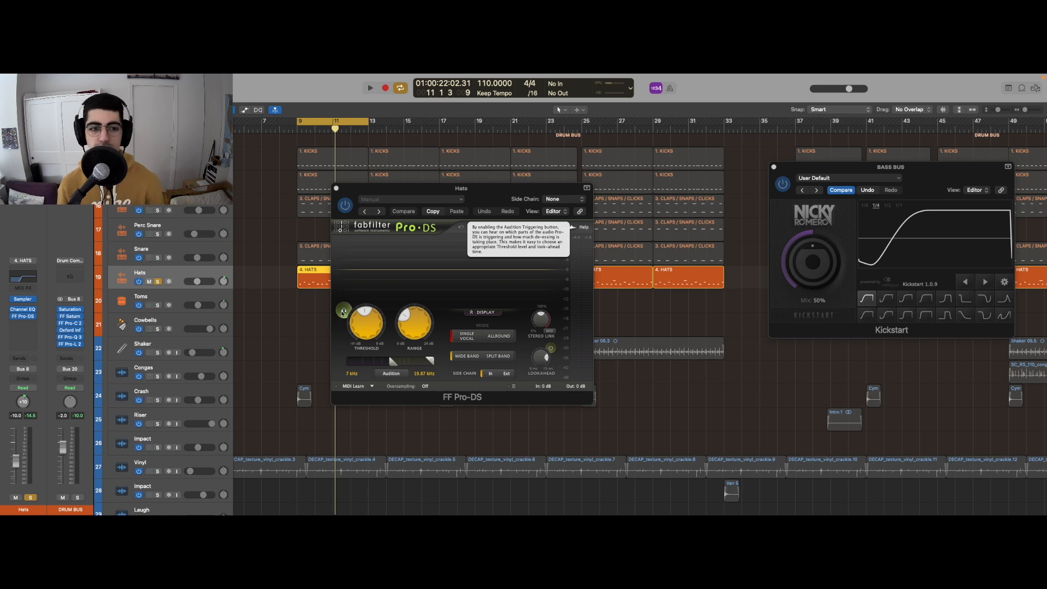
{"action": "left_click", "coordinate": [344, 312]}
{"action": "key", "text": "space"}
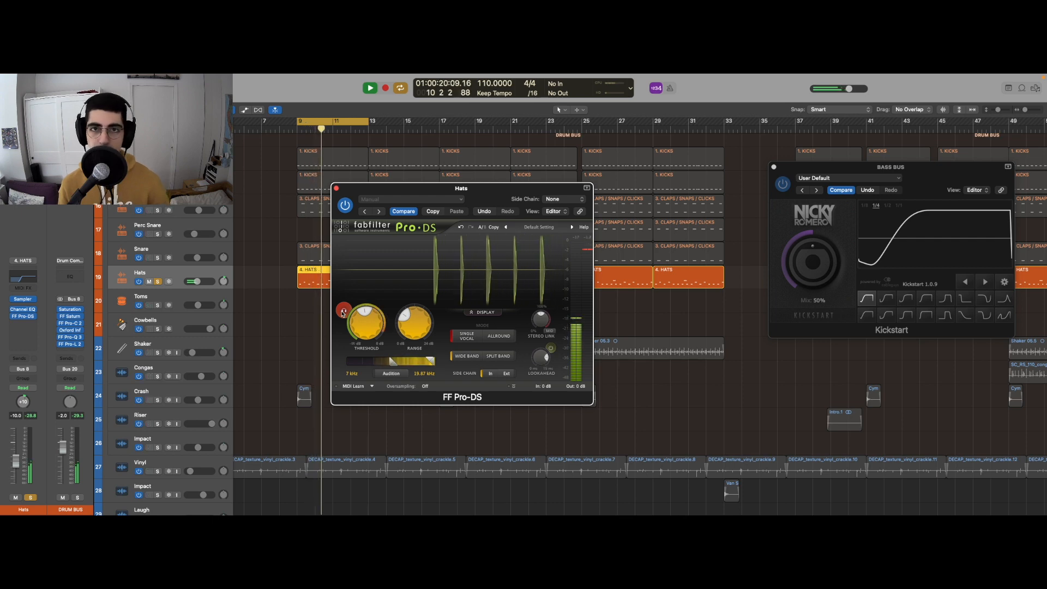
{"action": "left_click", "coordinate": [343, 313]}
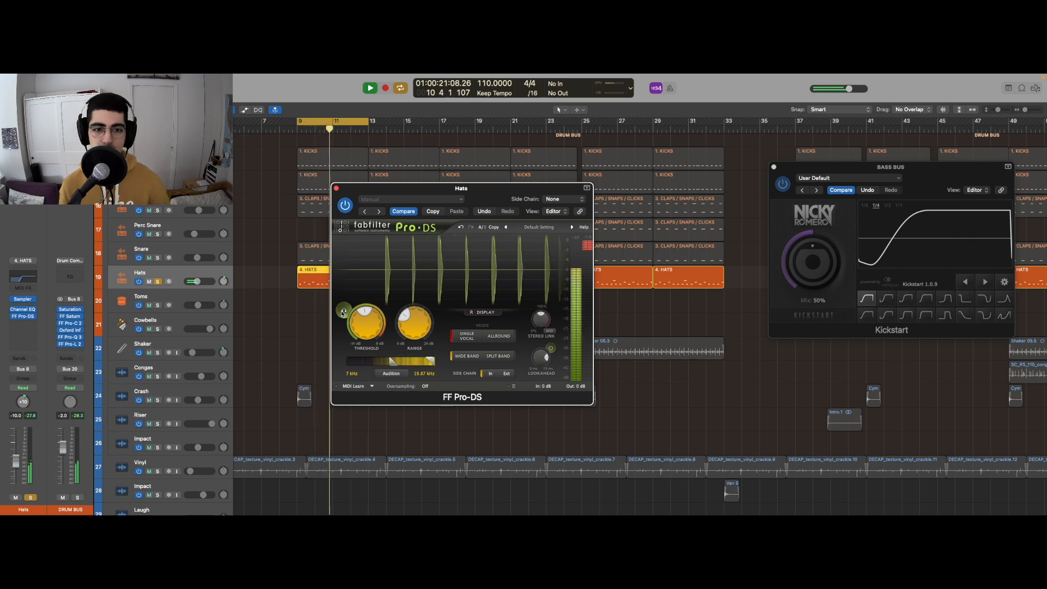
{"action": "left_click", "coordinate": [336, 189]}
{"action": "key", "text": "space"}
{"action": "key", "text": "s"}
- Solo the Shaker track and audition it from bar 17 with the cycle range on bars 17 to 21
{"action": "key", "text": "z"}
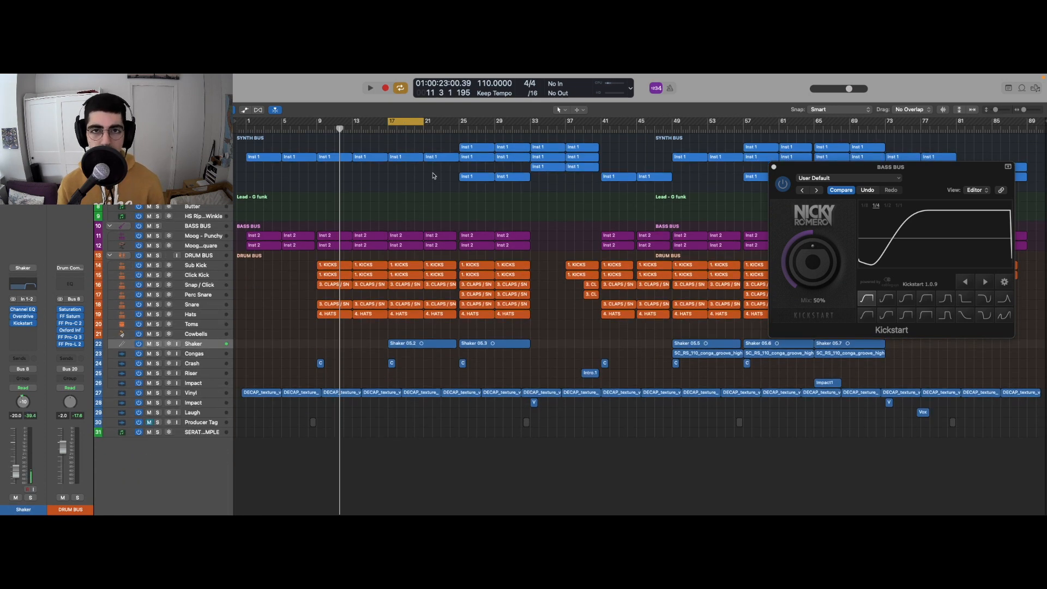
{"action": "key", "text": "s"}
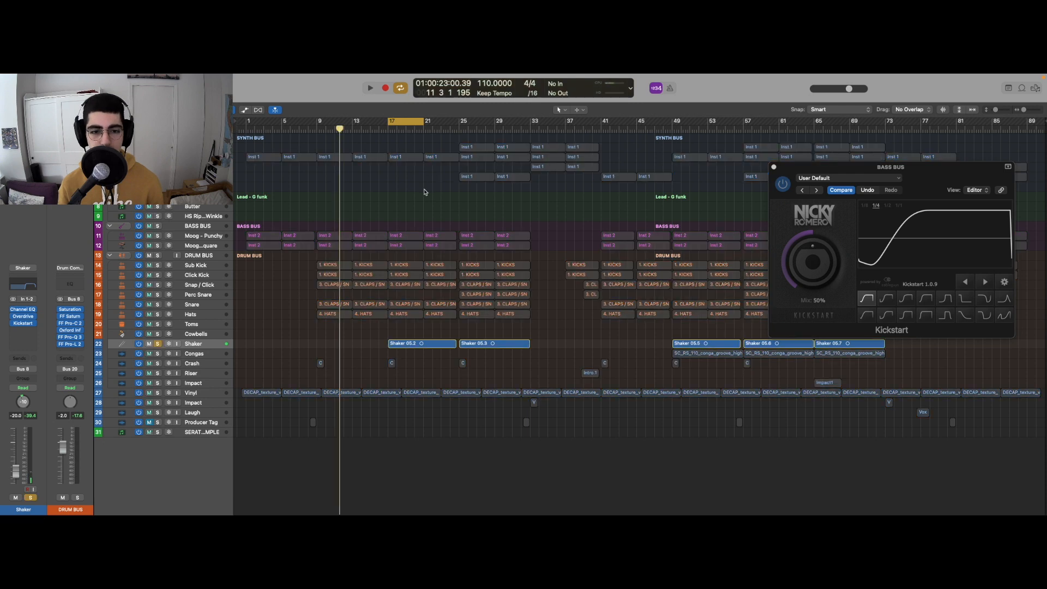
{"action": "key", "text": "space"}
{"action": "key", "text": "super+Down"}
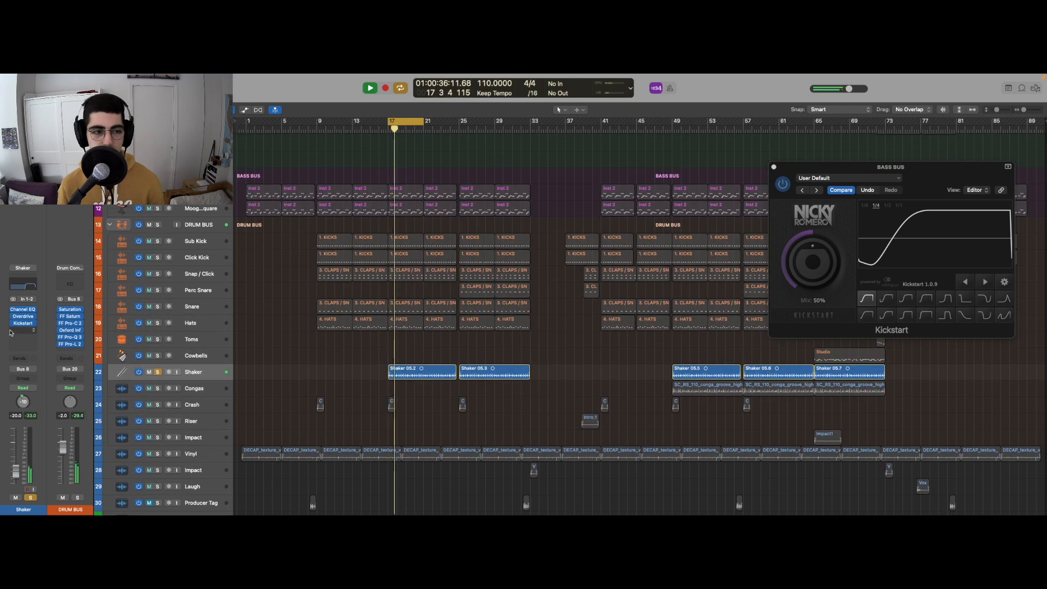
{"action": "key", "text": "space"}
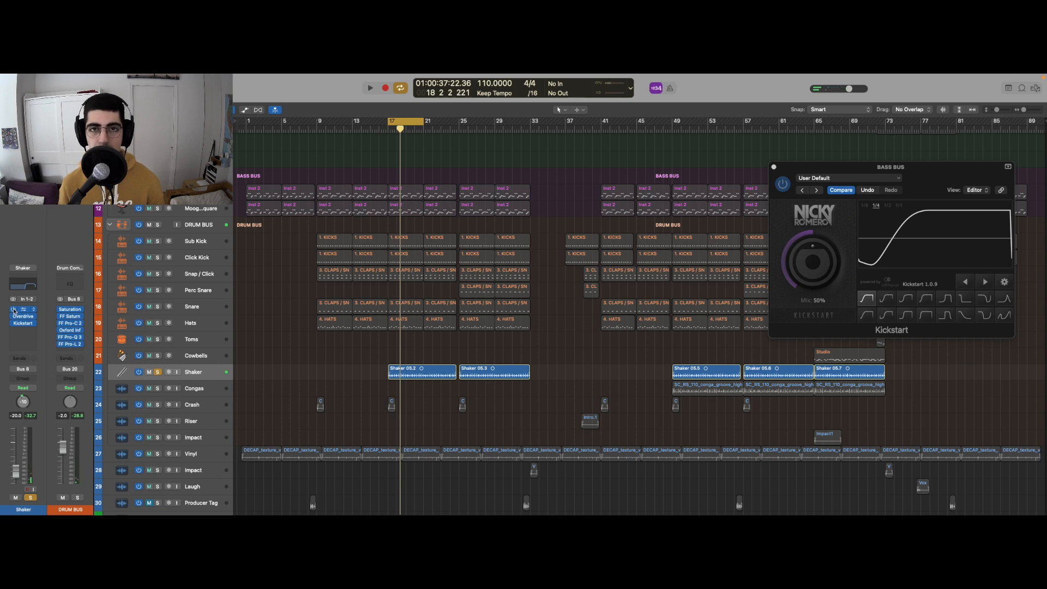
- Audition the Shaker with its inserts bypassed and re-enable Channel EQ, Overdrive and Kickstart during playback
{"action": "key", "text": "space"}
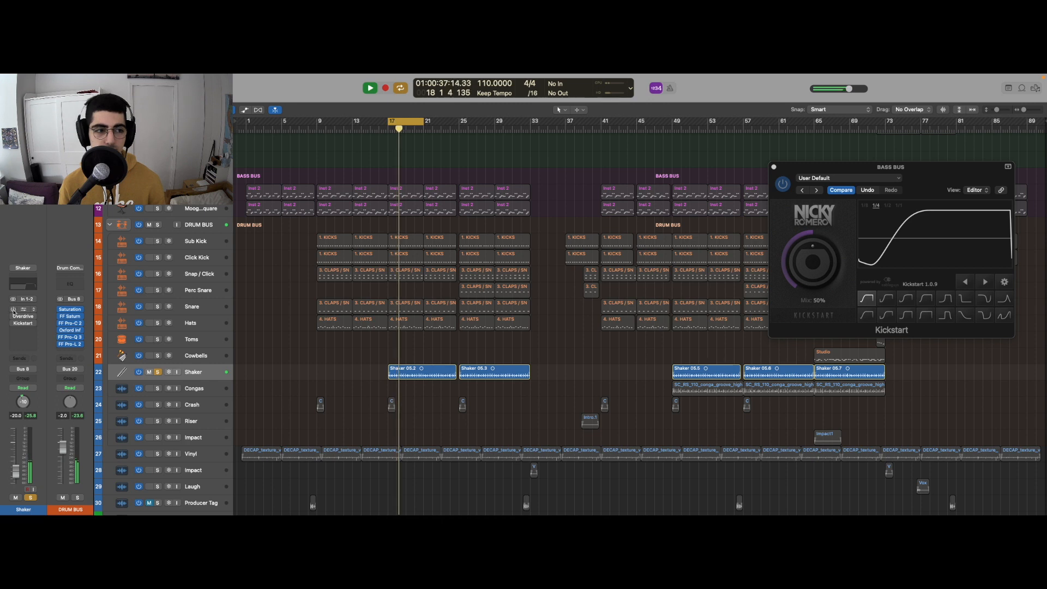
{"action": "left_click_drag", "start_coordinate": [13, 310], "coordinate": [14, 325]}
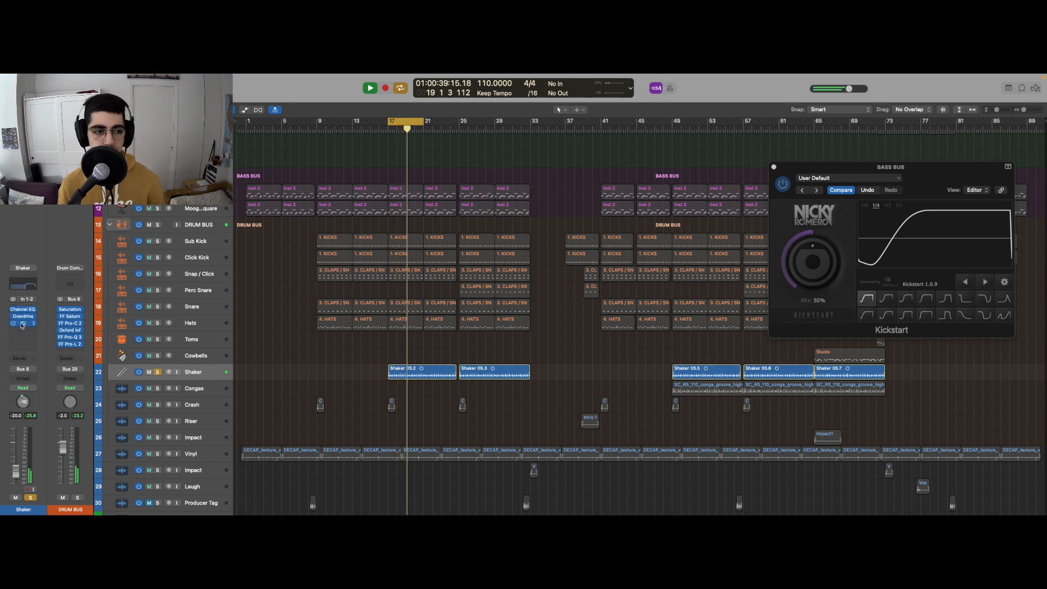
{"action": "key", "text": "space"}
- Inspect the Shaker's Kickstart sidechain settings and close both the BASS BUS and Shaker Kickstart windows
{"action": "left_click", "coordinate": [23, 324]}
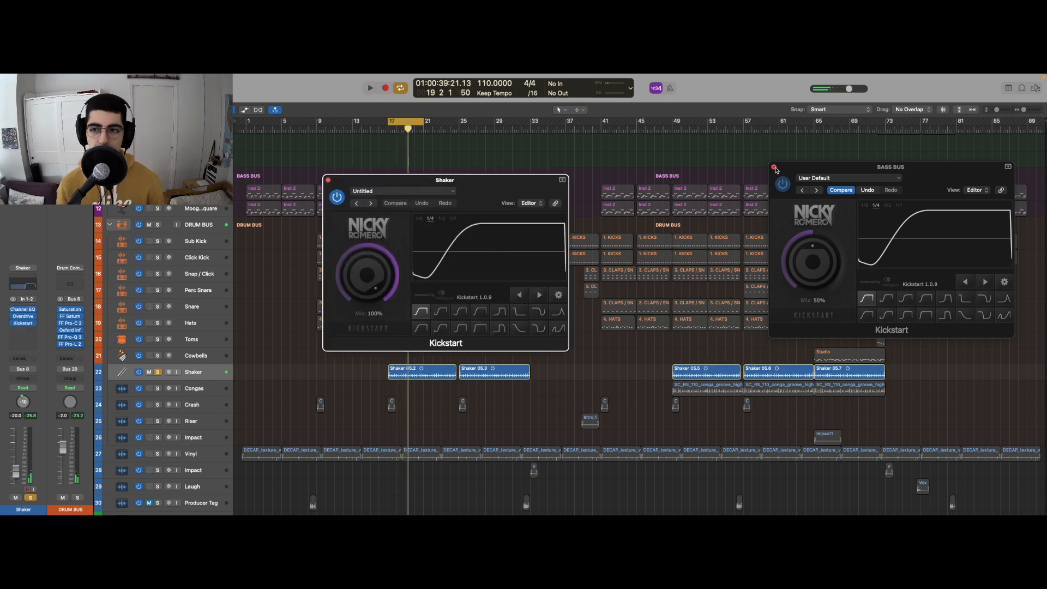
{"action": "left_click", "coordinate": [774, 167]}
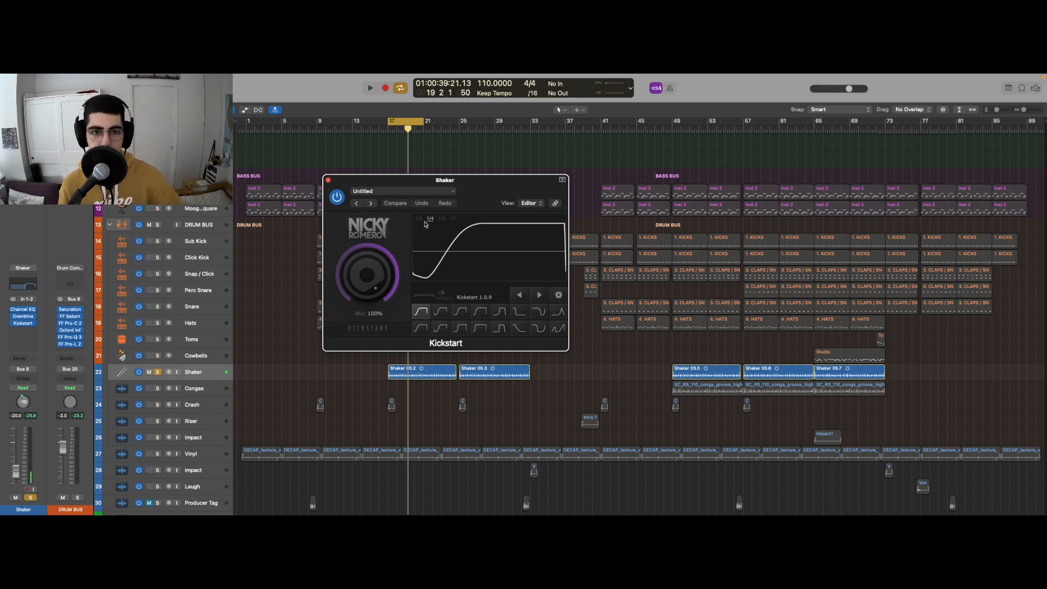
{"action": "left_click", "coordinate": [328, 180]}
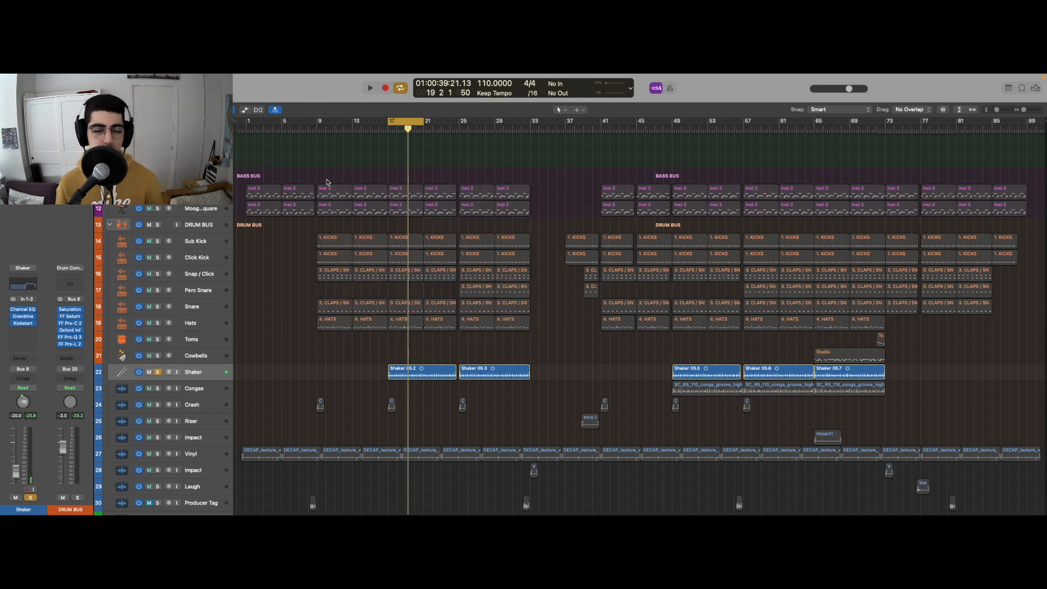
- Inspect the Channel EQ and Overdrive settings on the Shaker track, closing each plug-in after viewing it
{"action": "left_click", "coordinate": [25, 312]}
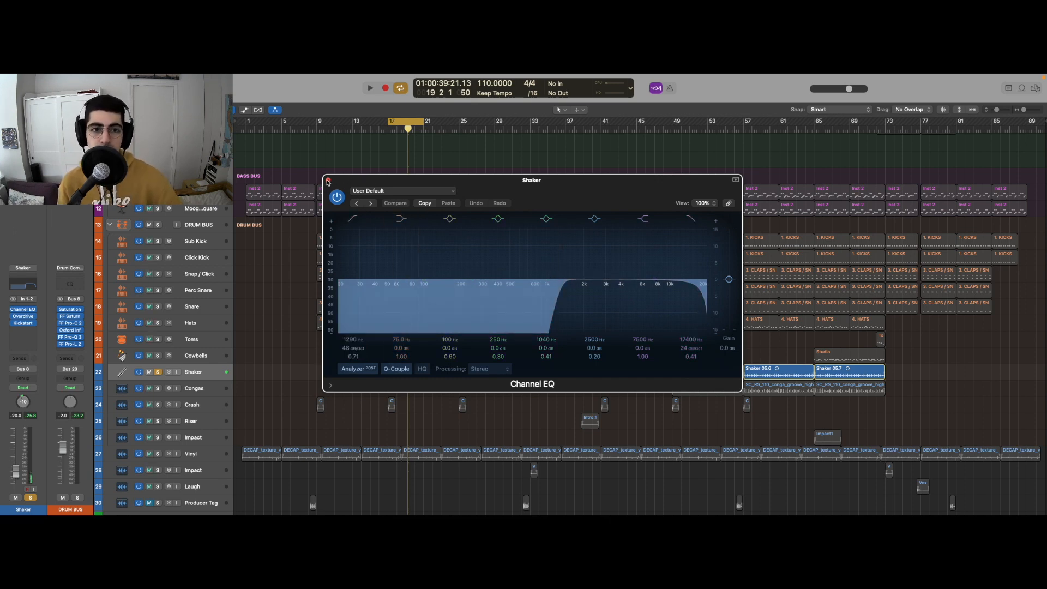
{"action": "left_click", "coordinate": [328, 182]}
{"action": "left_click", "coordinate": [23, 317]}
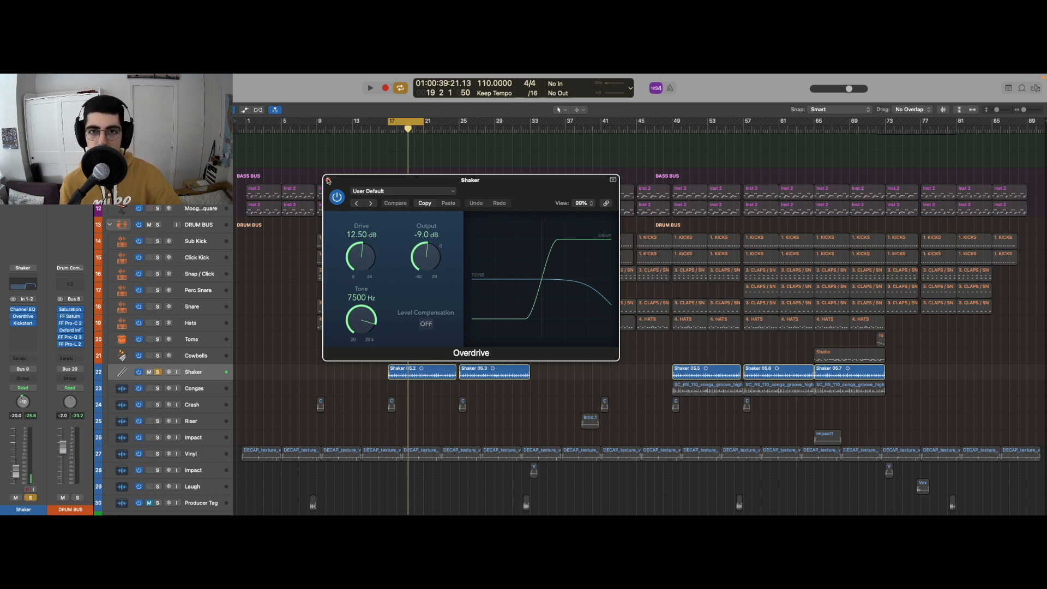
{"action": "left_click", "coordinate": [329, 180]}
- Move the cycle range to bars 25 to 29 and audition the Prophet track soloed
{"action": "left_click_drag", "start_coordinate": [399, 124], "coordinate": [470, 125]}
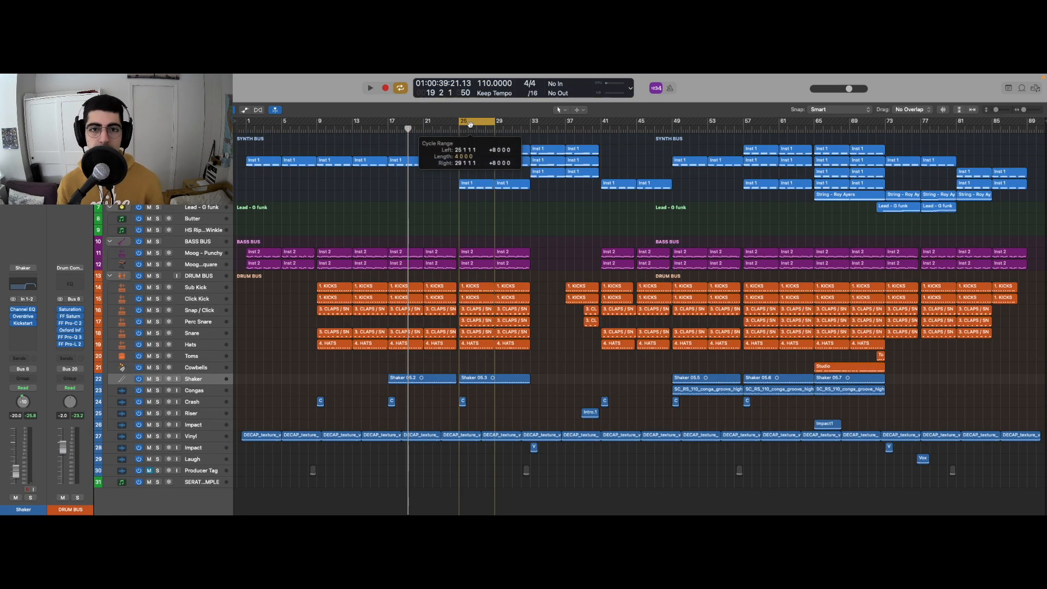
{"action": "scroll", "coordinate": [552, 359], "scroll_direction": "down", "scroll_amount": 4}
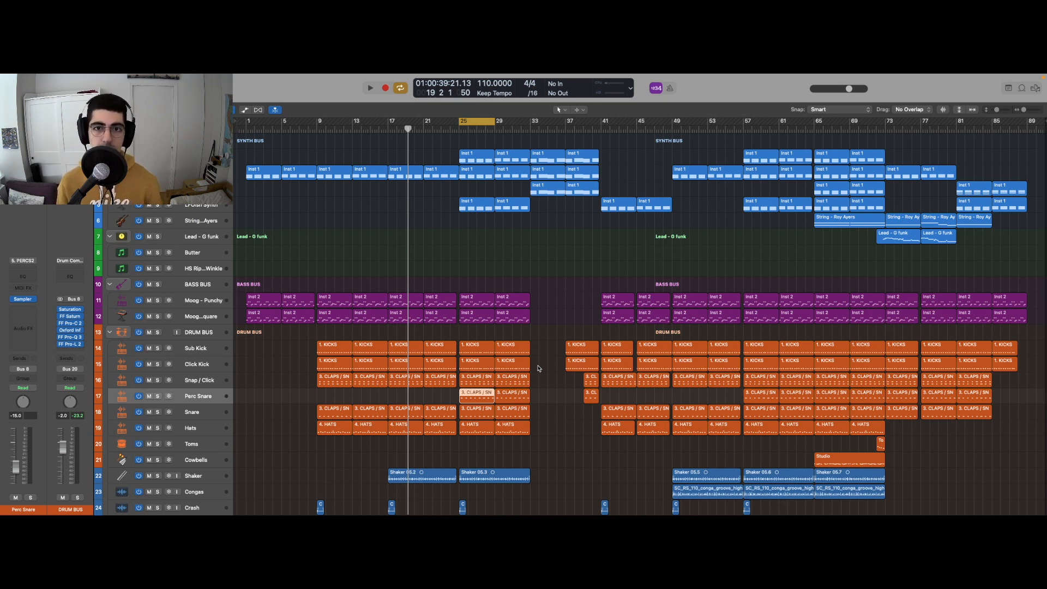
{"action": "left_click", "coordinate": [476, 156]}
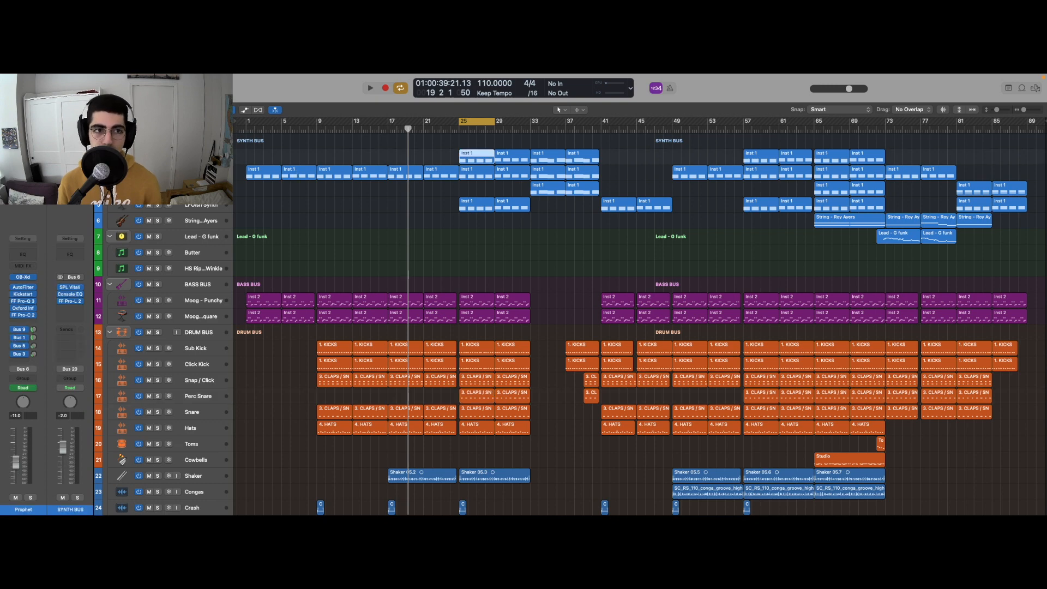
{"action": "scroll", "coordinate": [415, 191], "scroll_direction": "up", "scroll_amount": 5}
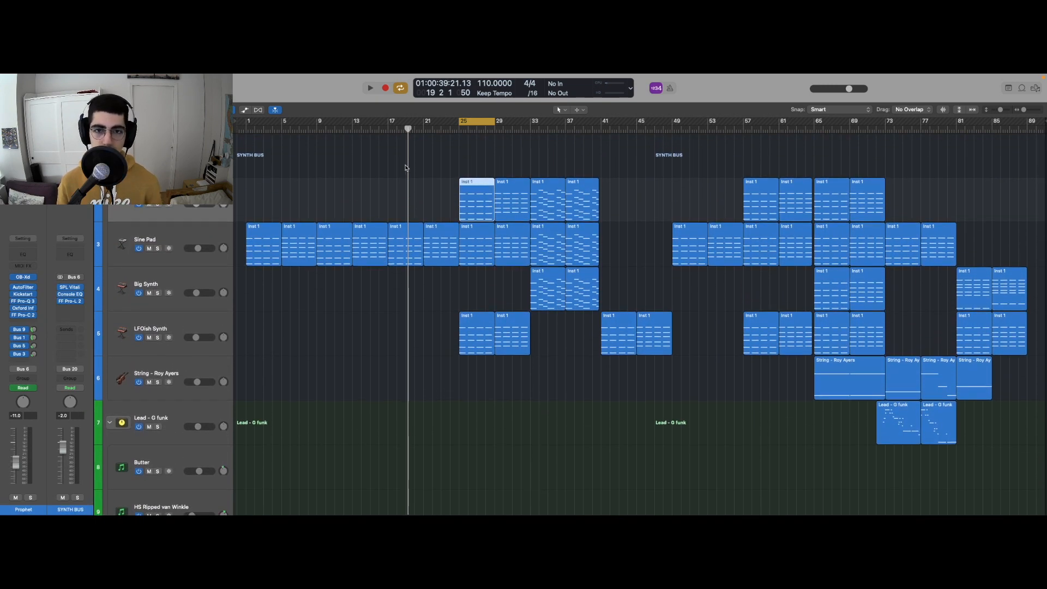
{"action": "key", "text": "s"}
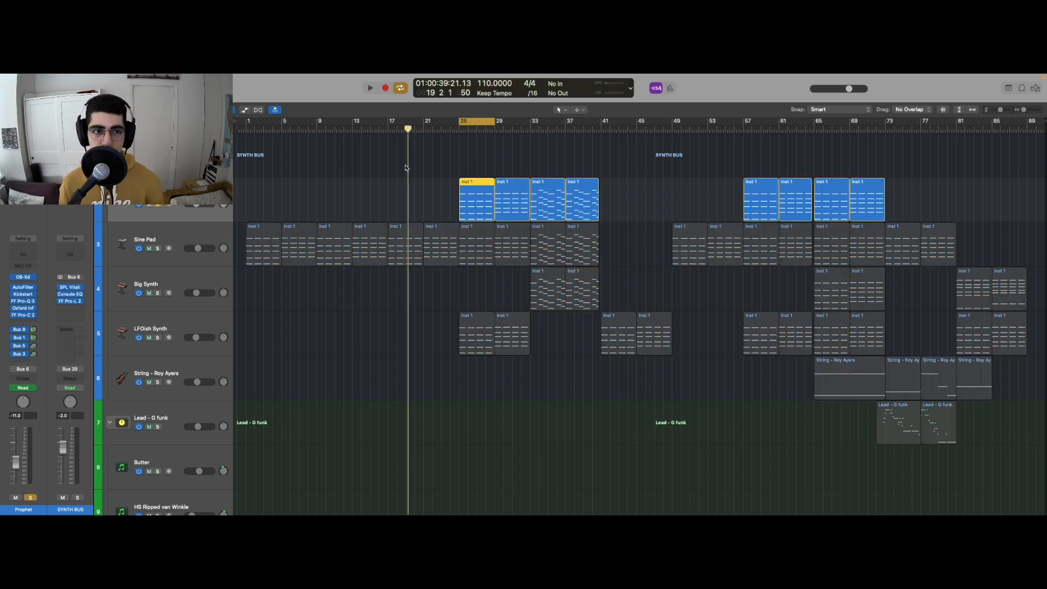
{"action": "key", "text": "space"}
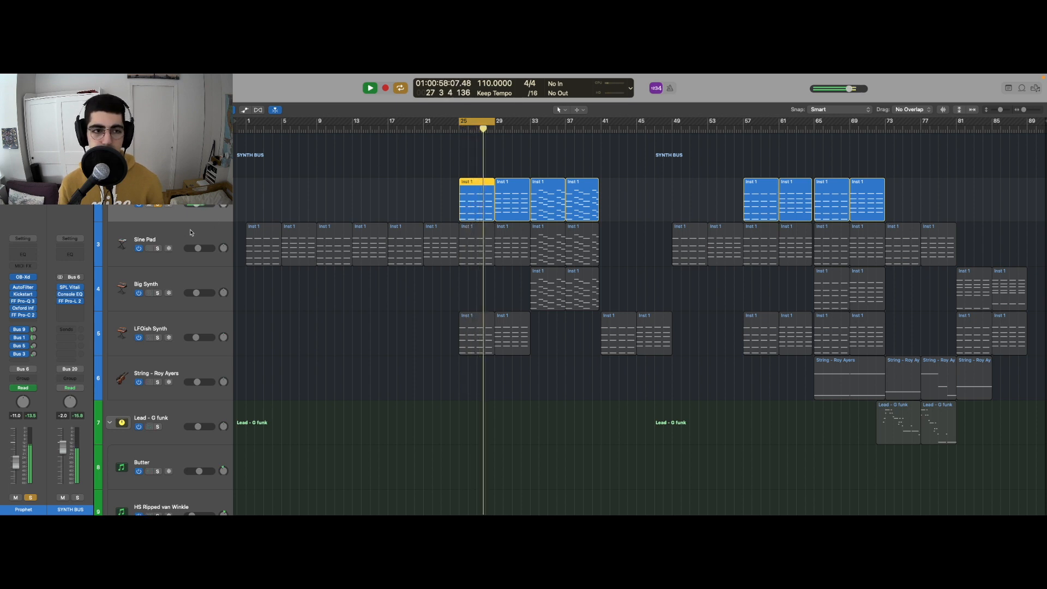
{"action": "key", "text": "space"}
- Audition the Prophet with its inserts bypassed while viewing its OB-Xd instrument, and close the instrument window
{"action": "mouse_move", "coordinate": [12, 289]}
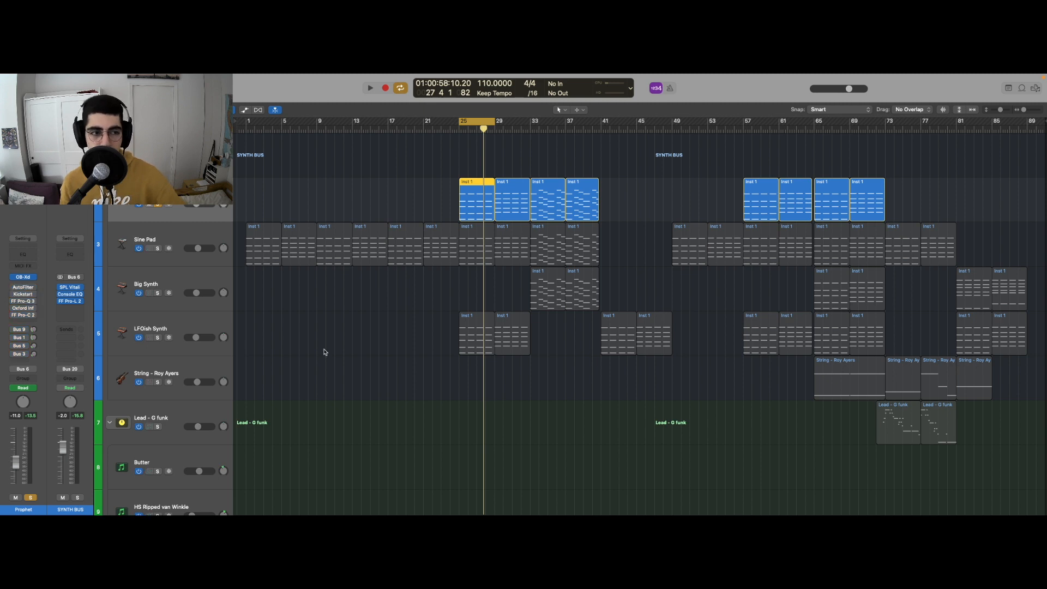
{"action": "left_click", "coordinate": [24, 279]}
{"action": "key", "text": "space"}
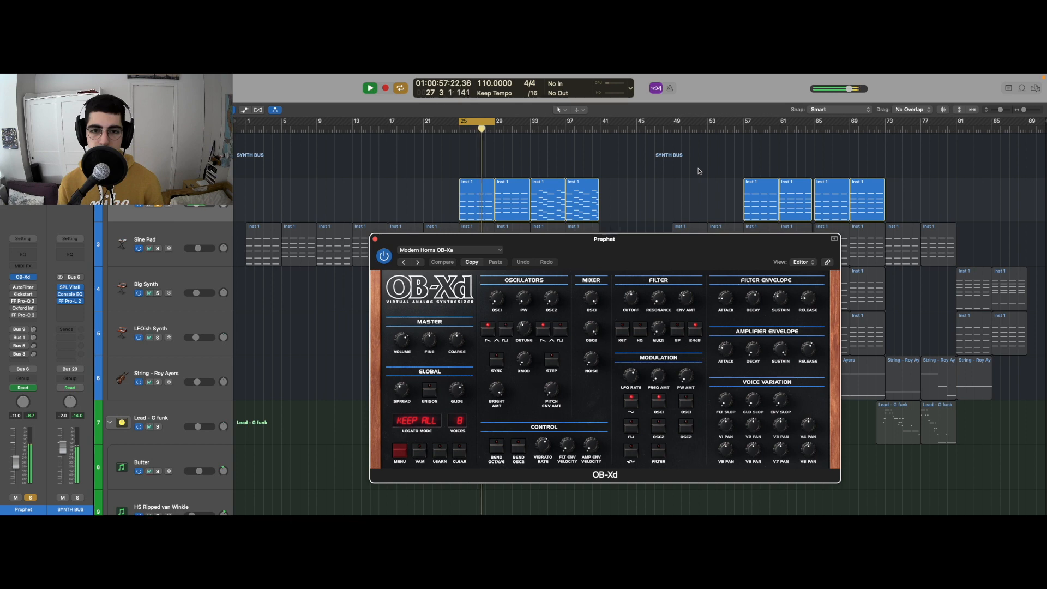
{"action": "key", "text": "space"}
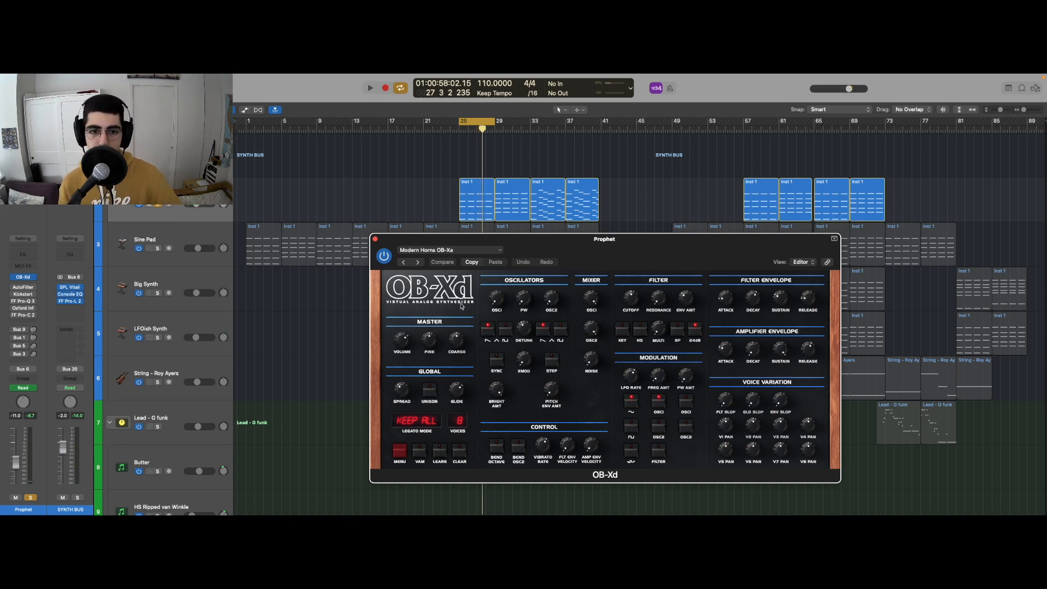
{"action": "left_click", "coordinate": [375, 240]}
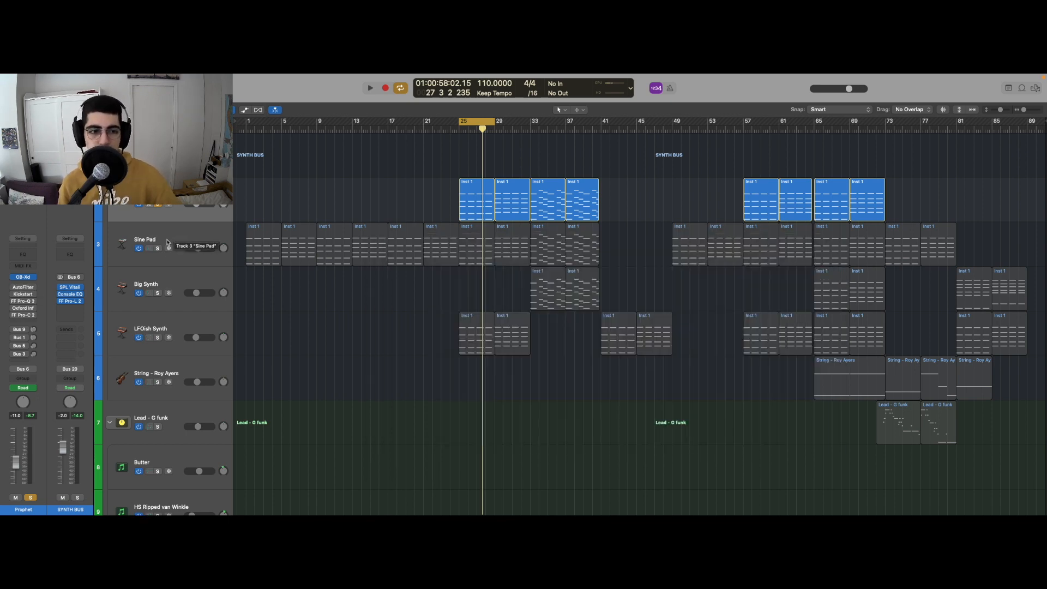
- Compare the Prophet's inserts bypassed and enabled in the full mix, with all solos cleared and cycle mode turned off
{"action": "left_click_drag", "start_coordinate": [157, 248], "coordinate": [157, 338]}
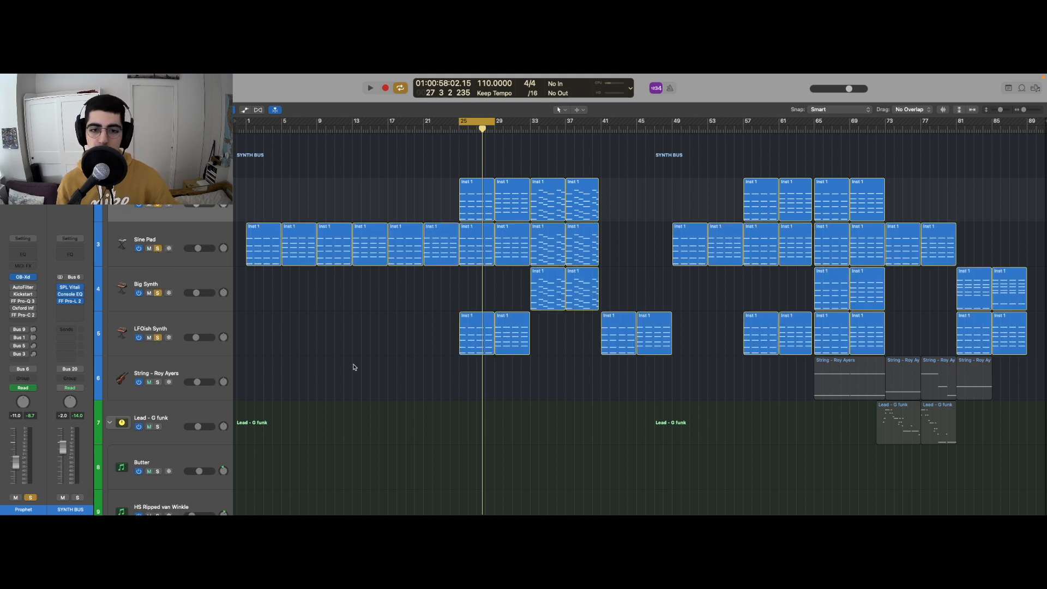
{"action": "left_click_drag", "start_coordinate": [157, 204], "coordinate": [158, 337]}
{"action": "key", "text": "space"}
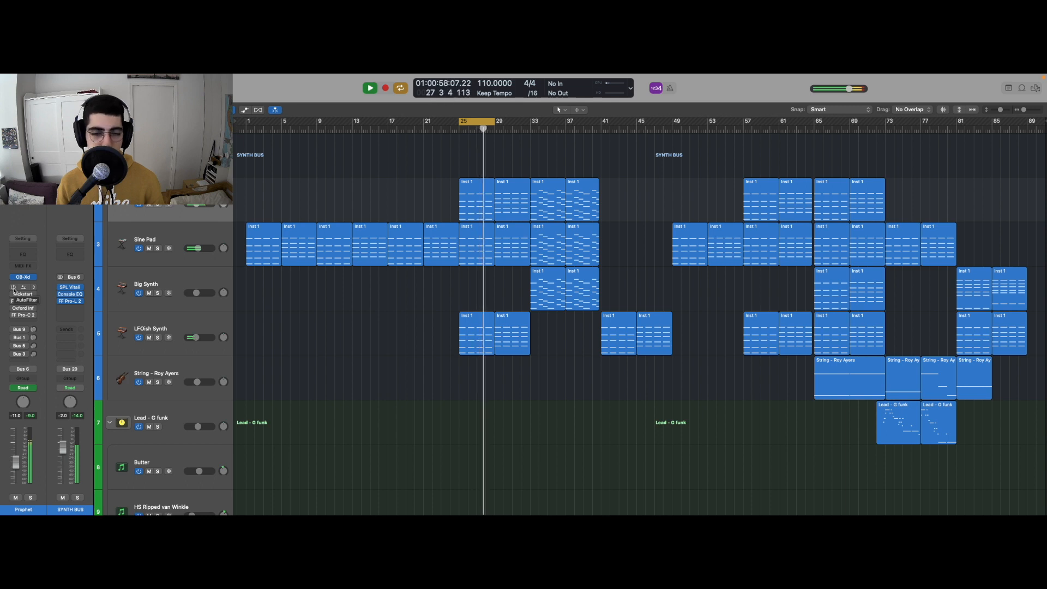
{"action": "key", "text": "c"}
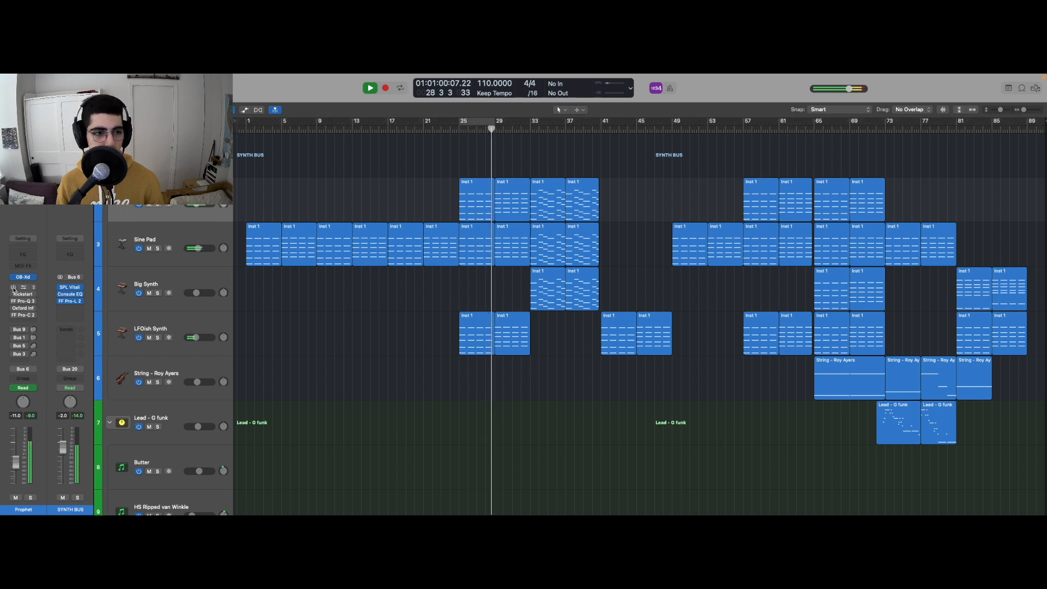
{"action": "left_click", "coordinate": [13, 287]}
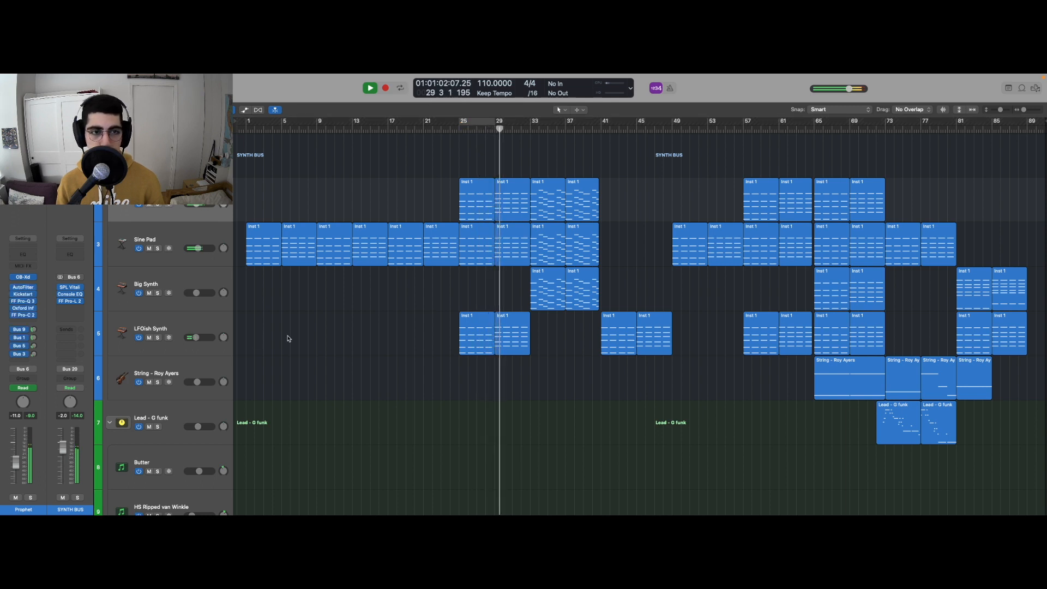
- Solo the Prophet track during playback, view its regions enlarged, and stop playback
{"action": "key", "text": "super+Up"}
{"action": "key", "text": "super+Up"}
{"action": "key", "text": "s"}
{"action": "key", "text": "z"}
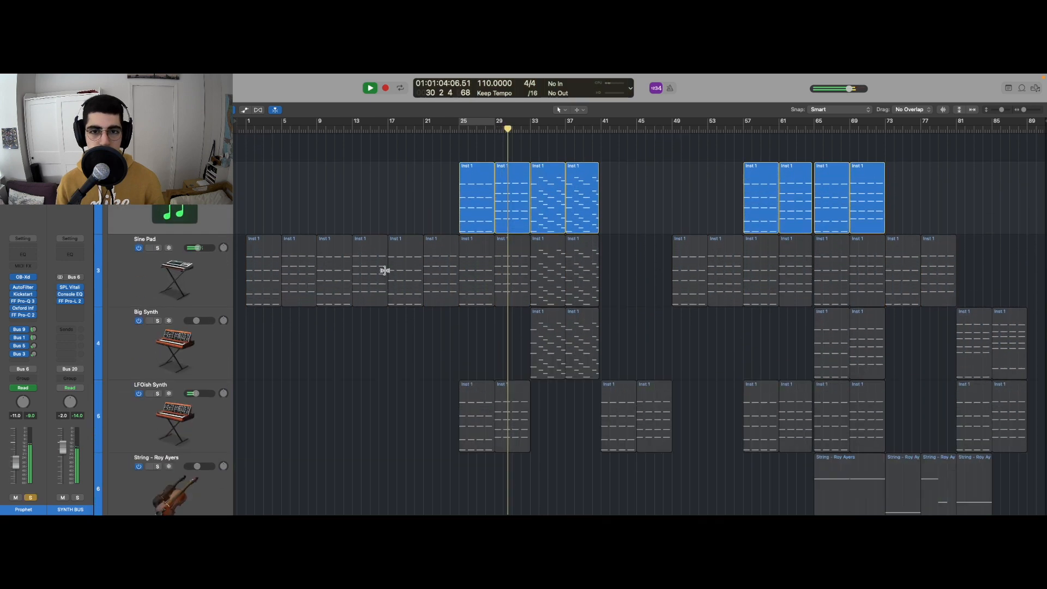
{"action": "key", "text": "z"}
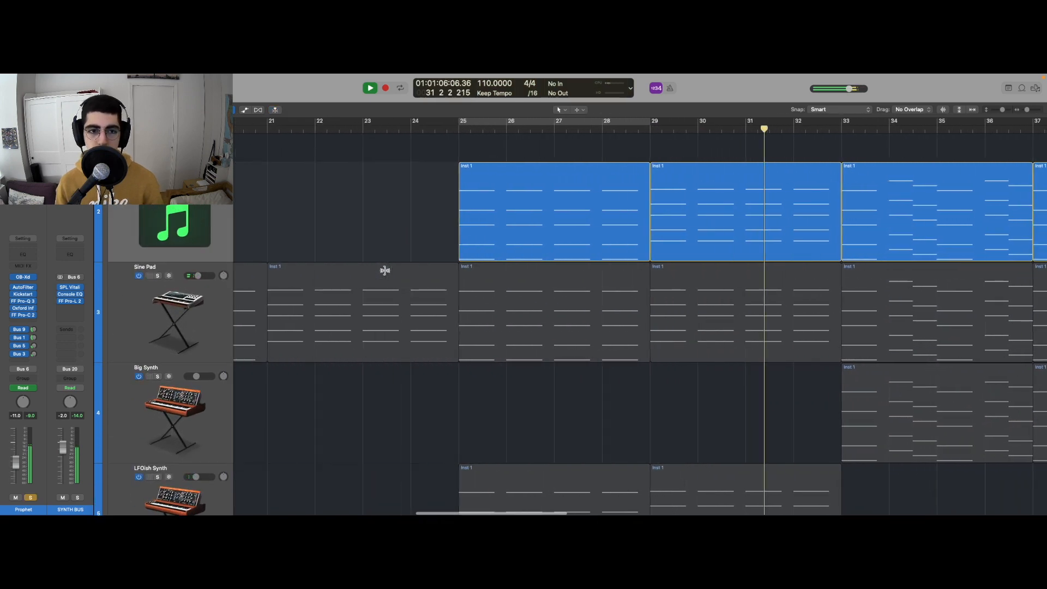
{"action": "key", "text": "space"}
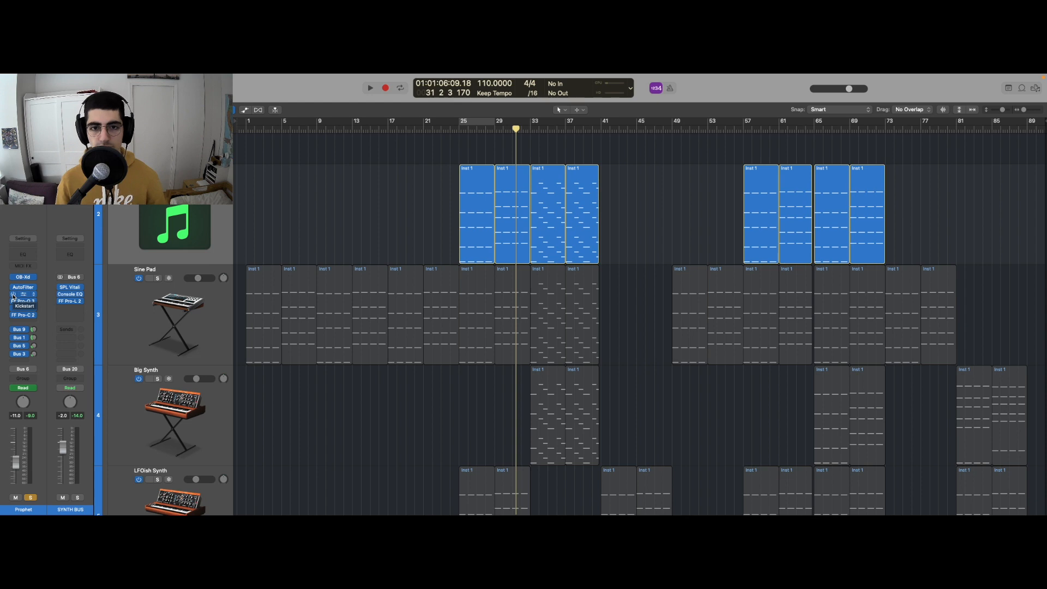
- Open the Prophet's AutoFilter clear of its regions and audition the soloed track with cycle mode on for bars 25 to 29
{"action": "left_click", "coordinate": [21, 288]}
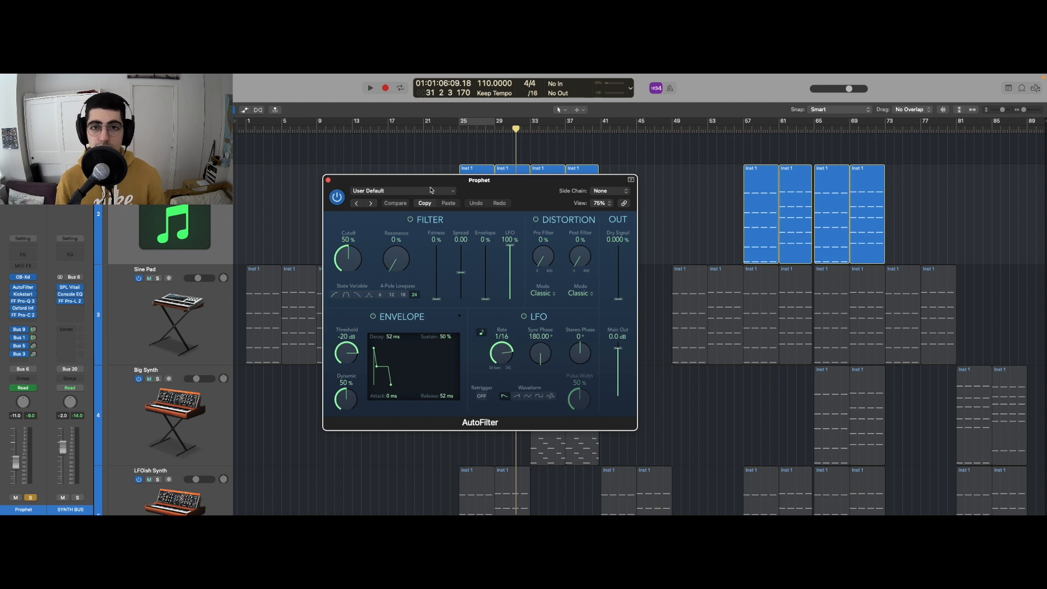
{"action": "left_click_drag", "start_coordinate": [430, 190], "coordinate": [727, 191]}
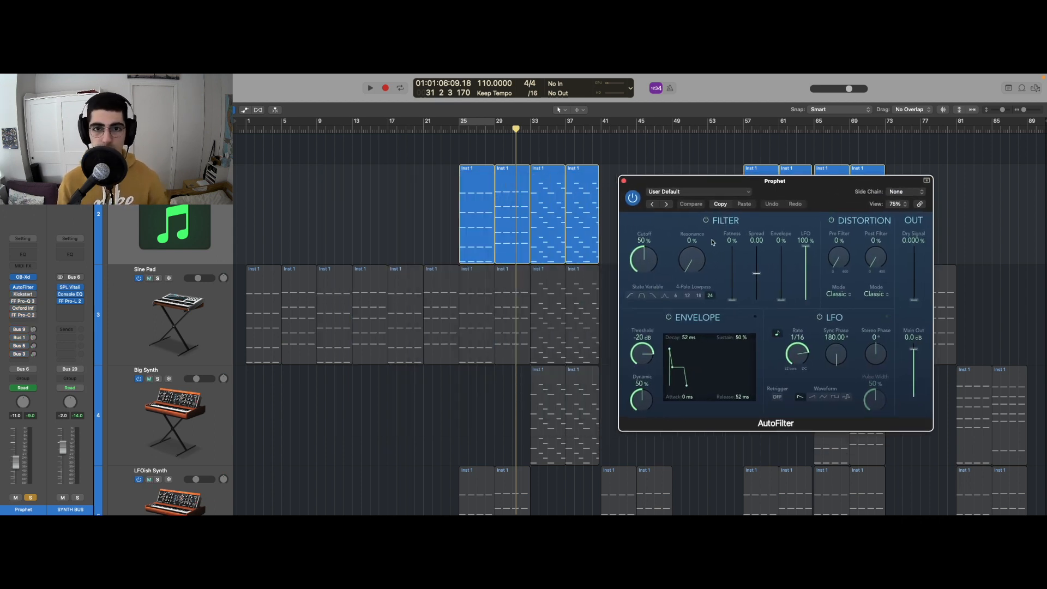
{"action": "left_click", "coordinate": [477, 121]}
{"action": "scroll", "coordinate": [510, 225], "scroll_direction": "up", "scroll_amount": 5}
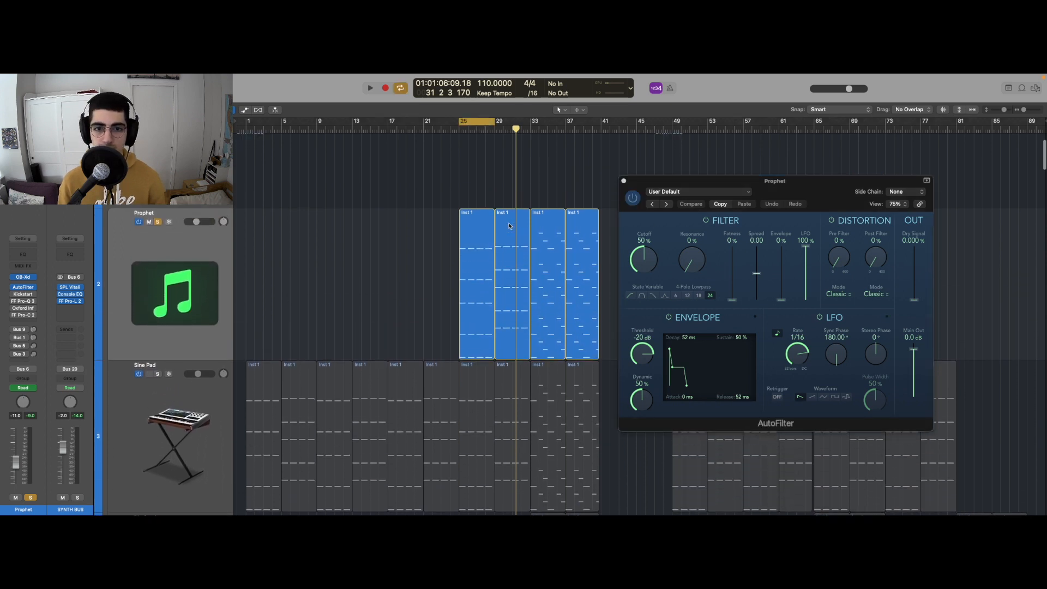
{"action": "key", "text": "space"}
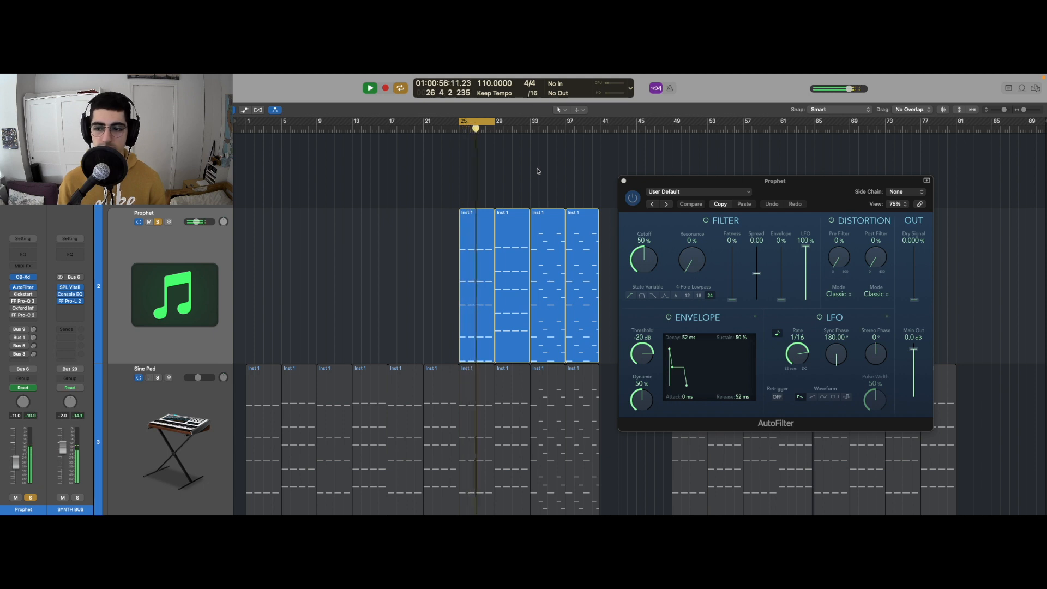
{"action": "key", "text": "space"}
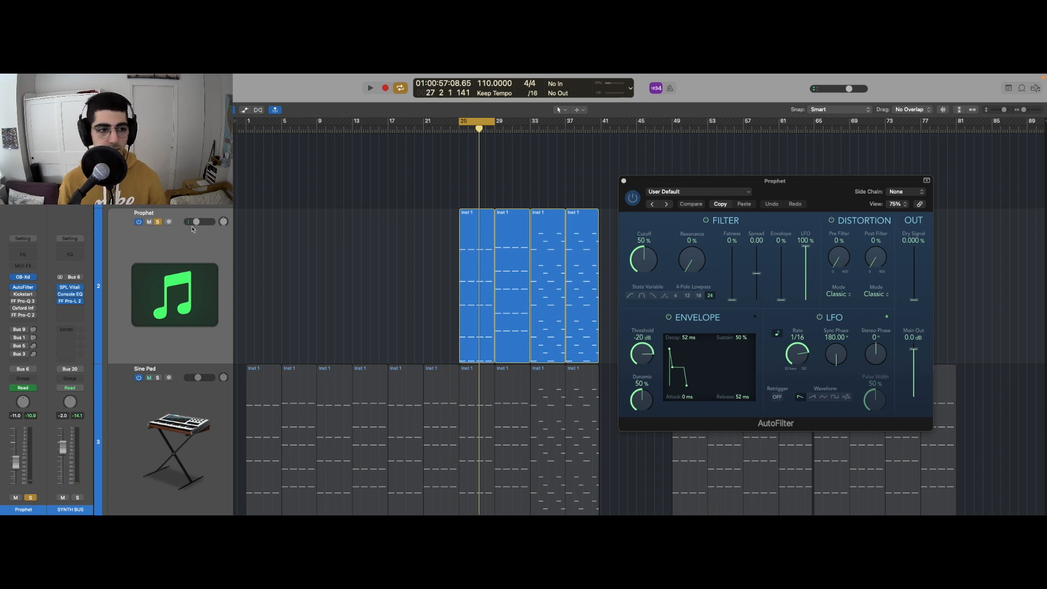
- Open the Prophet's Kickstart alongside the AutoFilter and audition its sidechain pumping from bar 25
{"action": "mouse_move", "coordinate": [14, 296]}
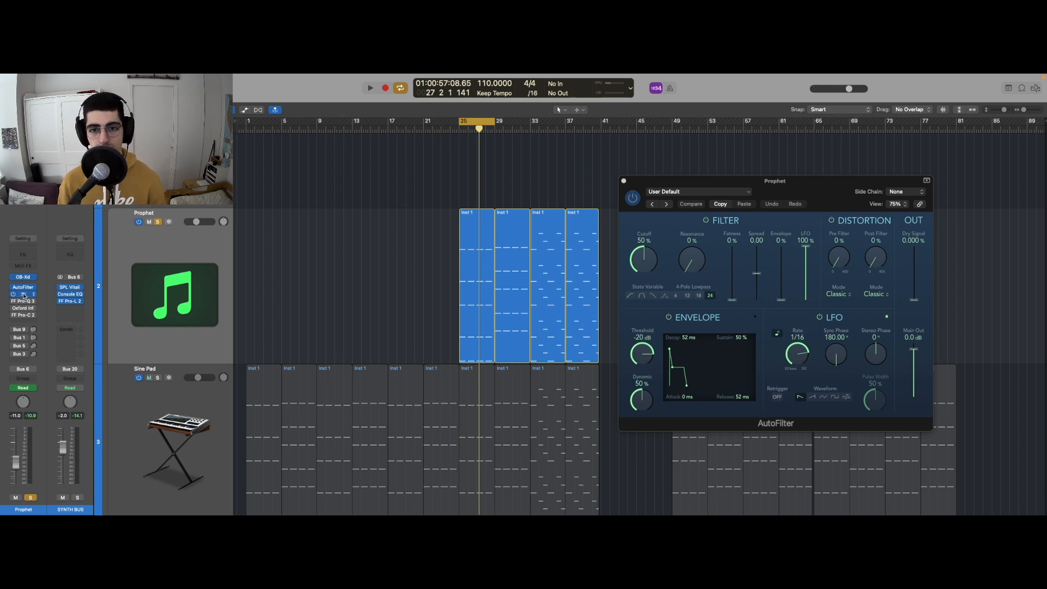
{"action": "left_click", "coordinate": [24, 295]}
{"action": "left_click_drag", "start_coordinate": [480, 190], "coordinate": [347, 225]}
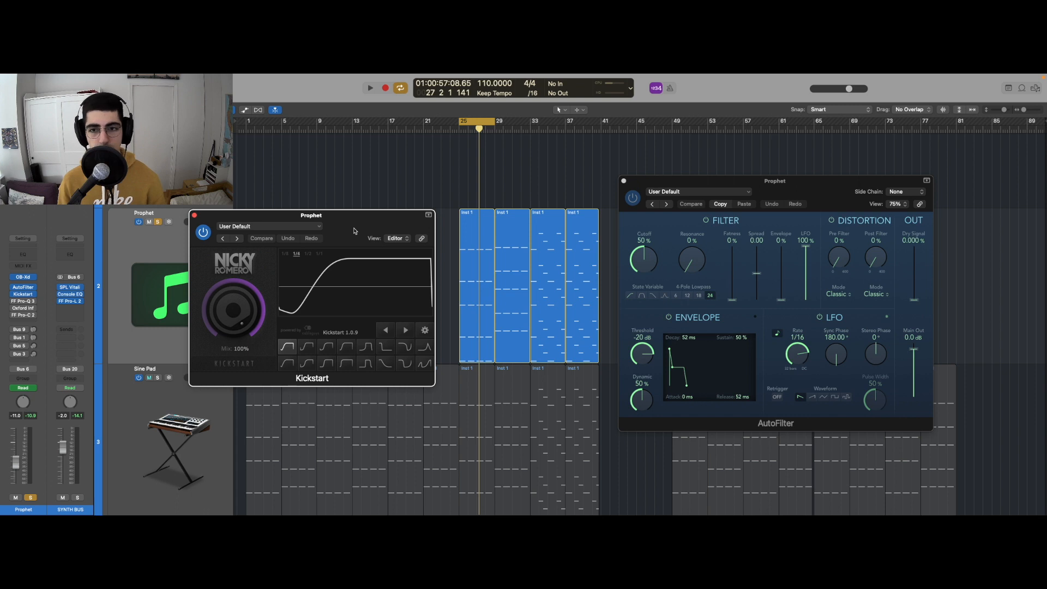
{"action": "left_click", "coordinate": [456, 137]}
{"action": "left_click", "coordinate": [460, 129]}
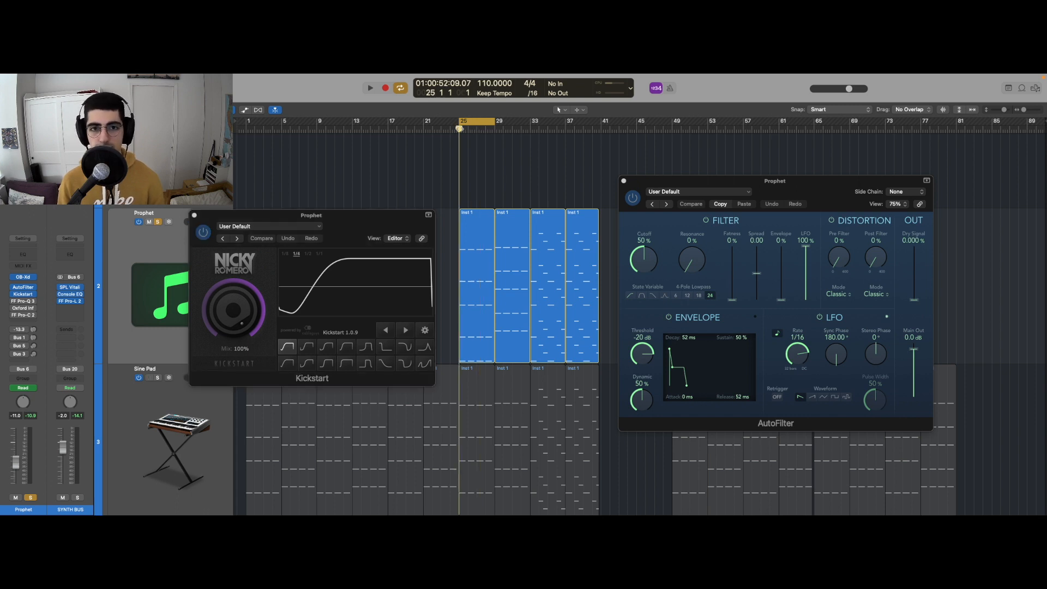
{"action": "key", "text": "space"}
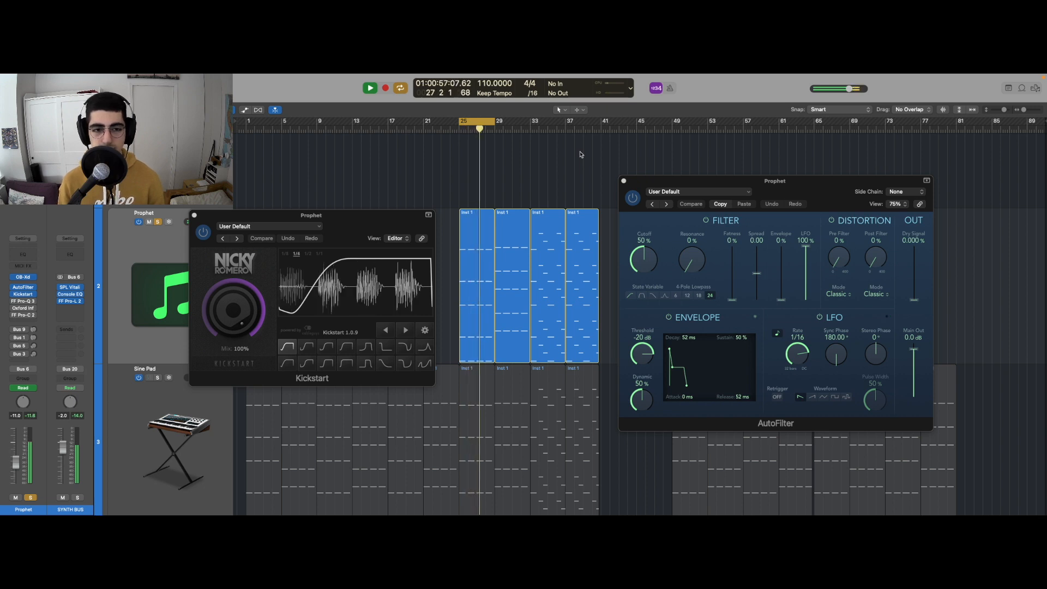
{"action": "key", "text": "space"}
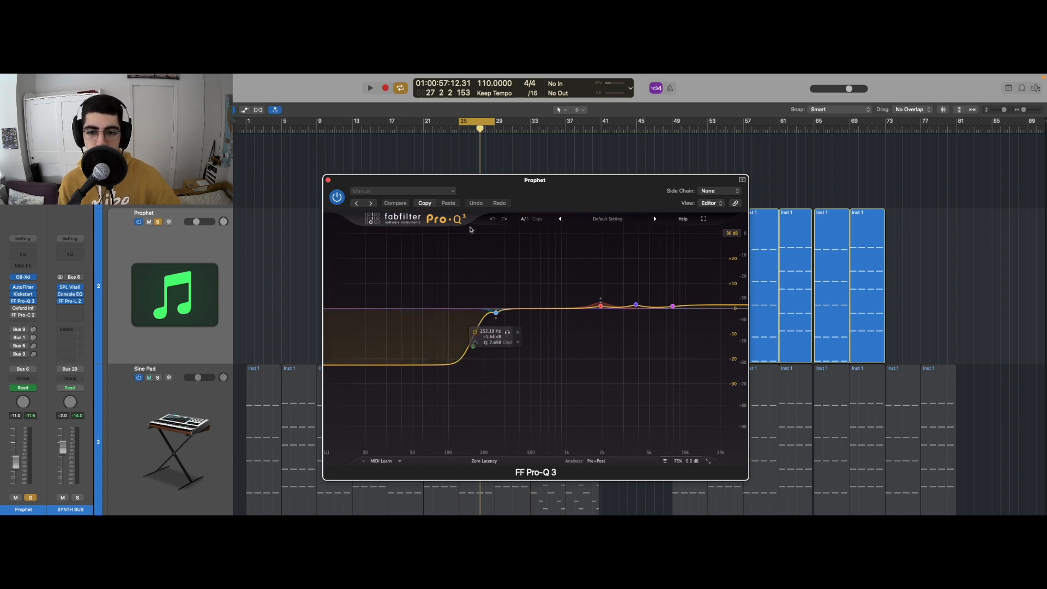
- Close the Prophet's FF Pro-Q 3, then inspect its Oxford Inflator and FF Pro-C 2 settings while auditioning the compressor
{"action": "left_click", "coordinate": [328, 180]}
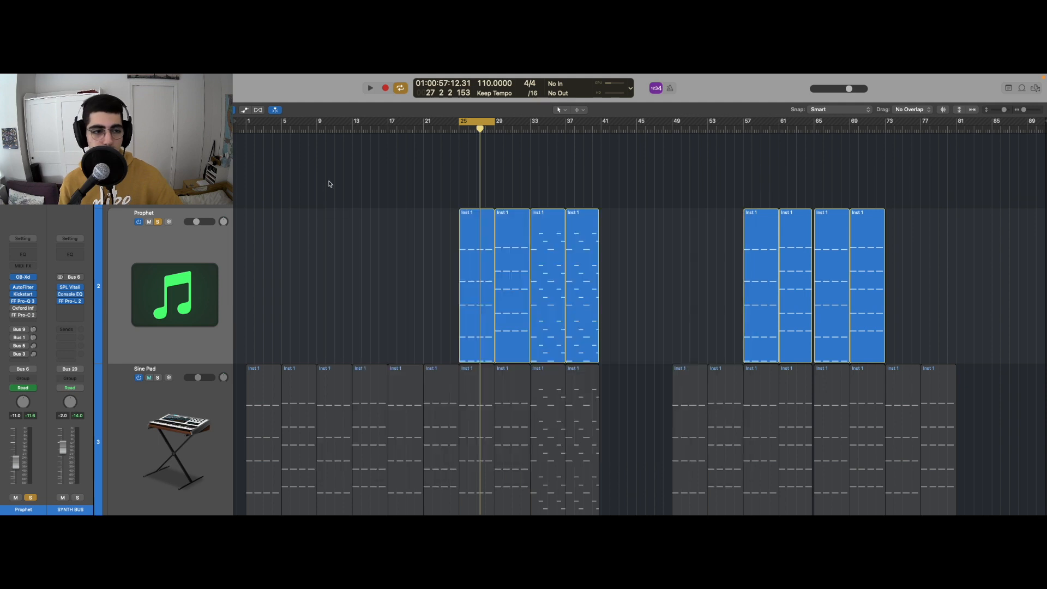
{"action": "left_click", "coordinate": [25, 308]}
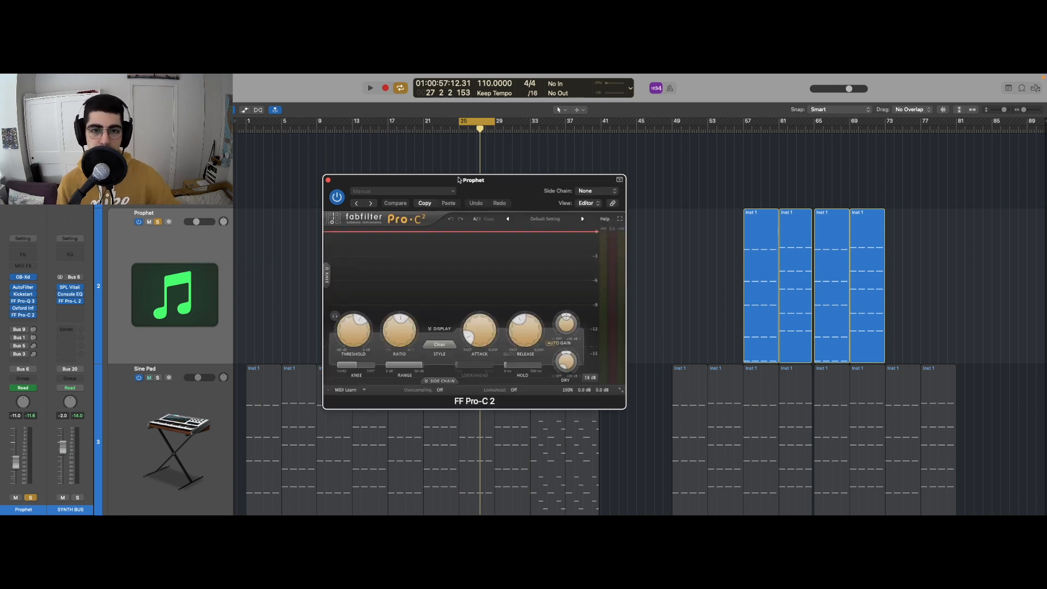
{"action": "left_click_drag", "start_coordinate": [458, 181], "coordinate": [788, 160]}
{"action": "key", "text": "space"}
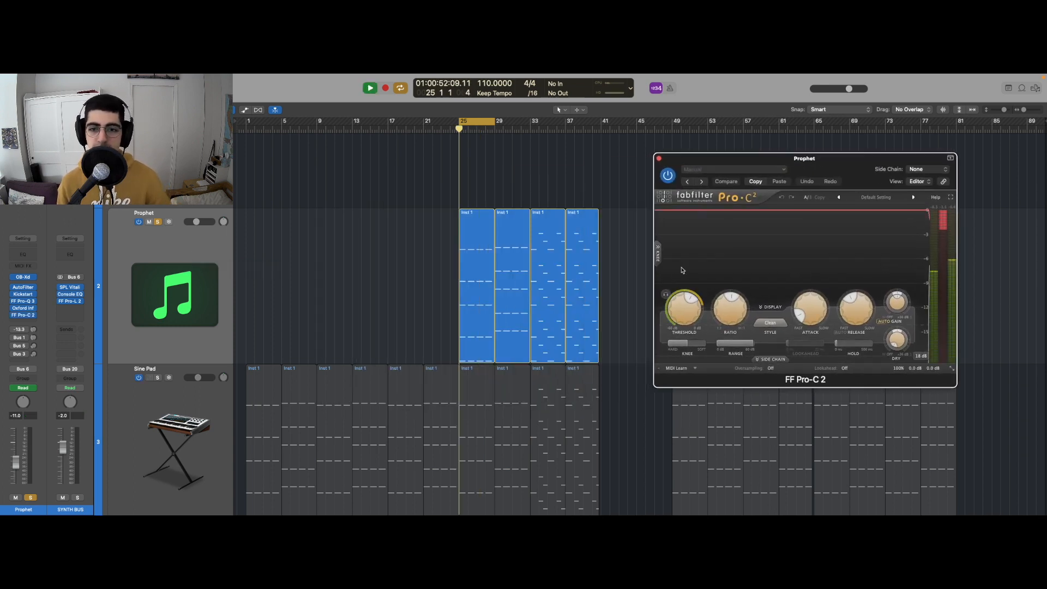
{"action": "left_click", "coordinate": [666, 295]}
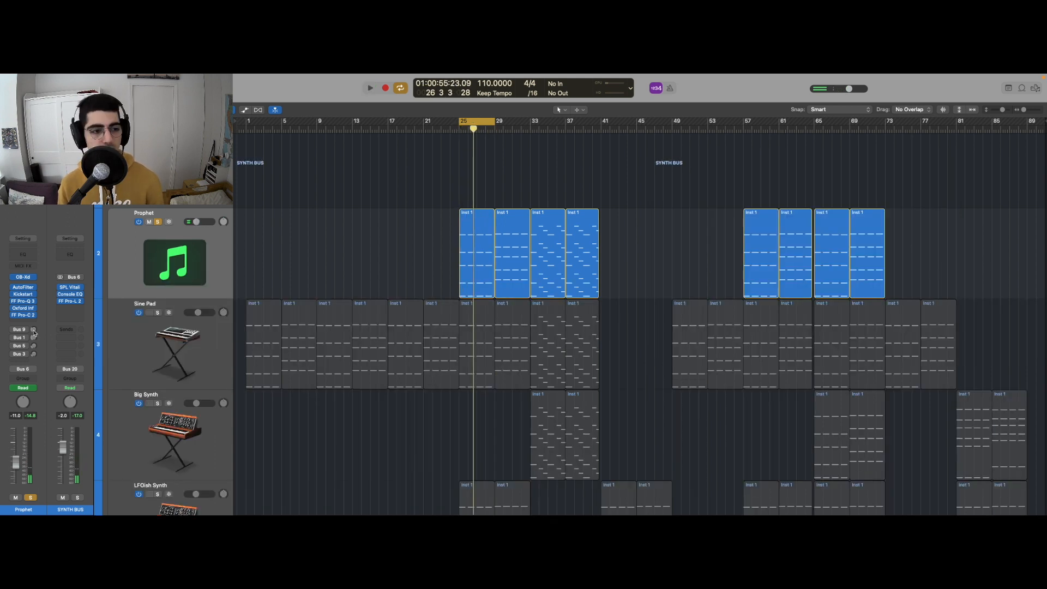
- Enable the Prophet's Bus 9, Bus 1, Bus 5 and Bus 3 sends one by one and audition the track with them
{"action": "left_click", "coordinate": [34, 330]}
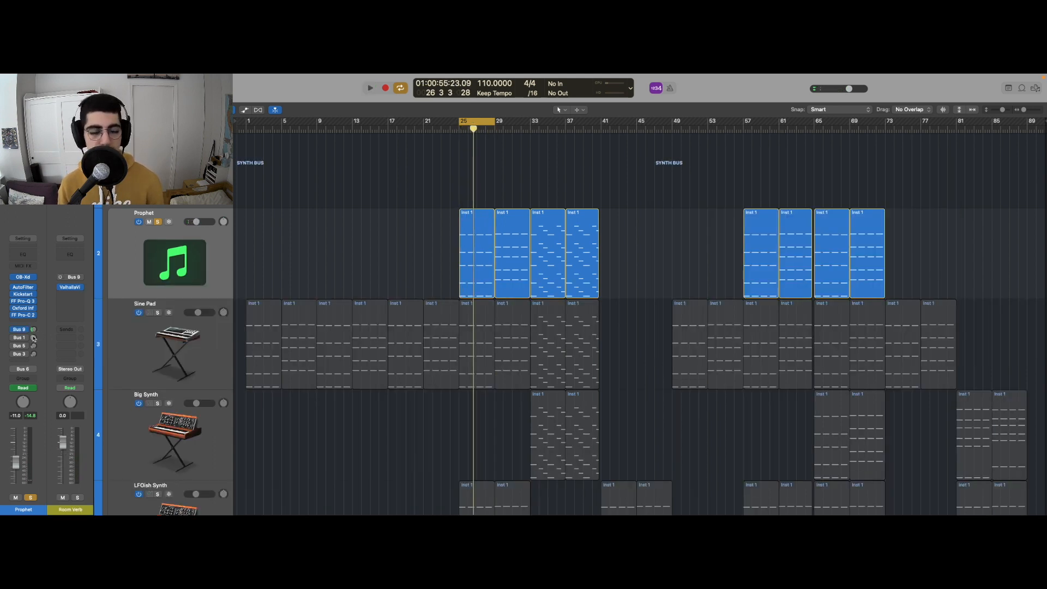
{"action": "left_click", "coordinate": [33, 338]}
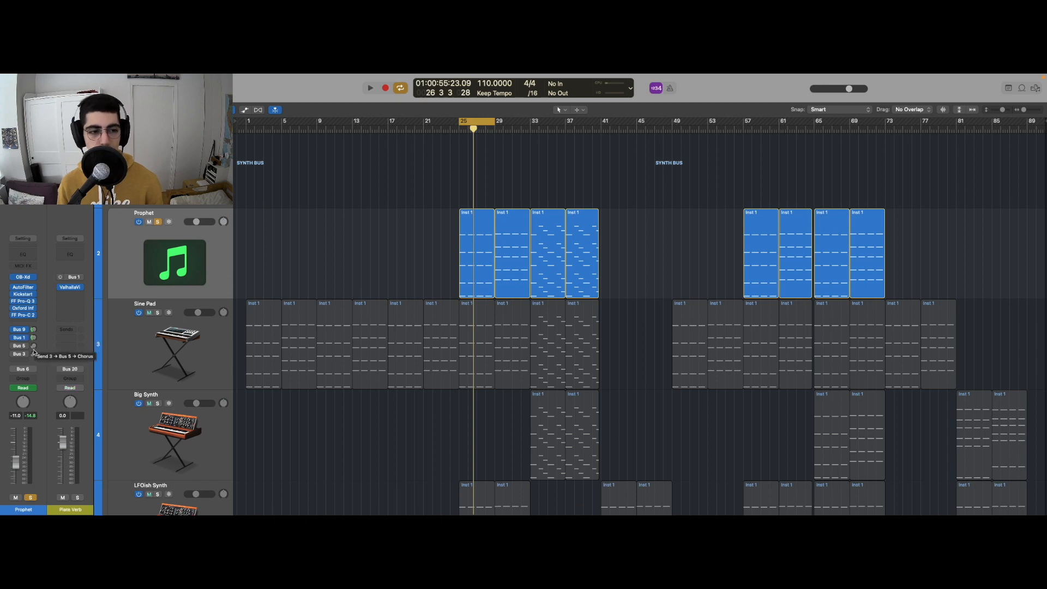
{"action": "left_click", "coordinate": [33, 347]}
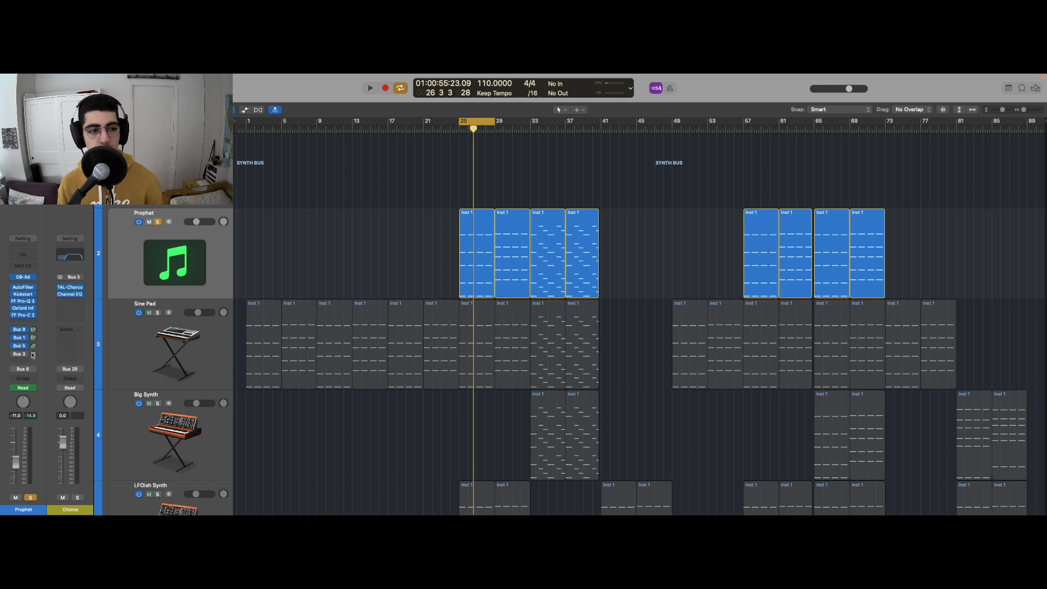
{"action": "left_click", "coordinate": [33, 355]}
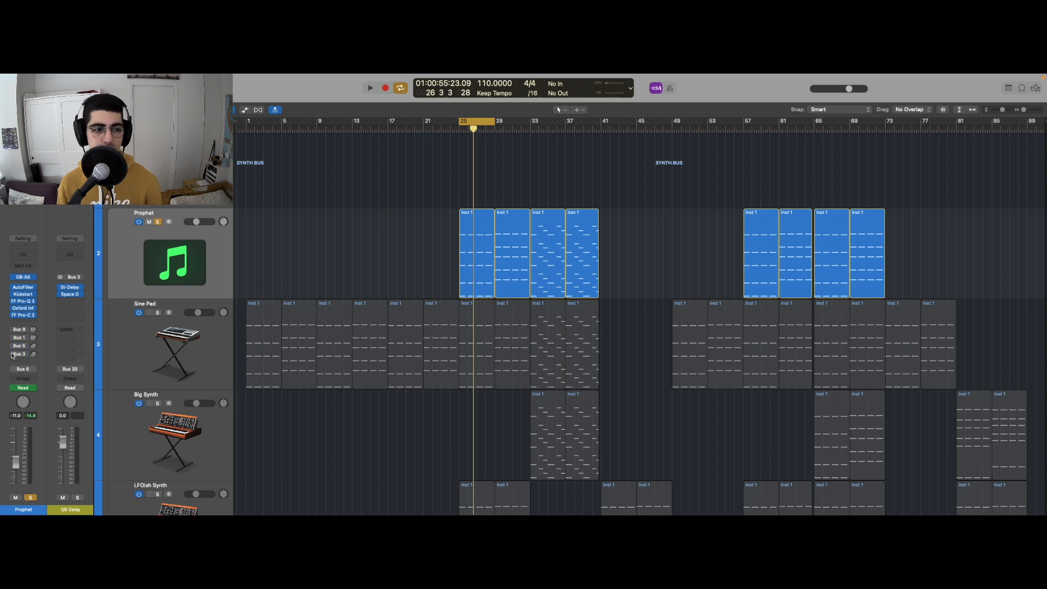
{"action": "key", "text": "space"}
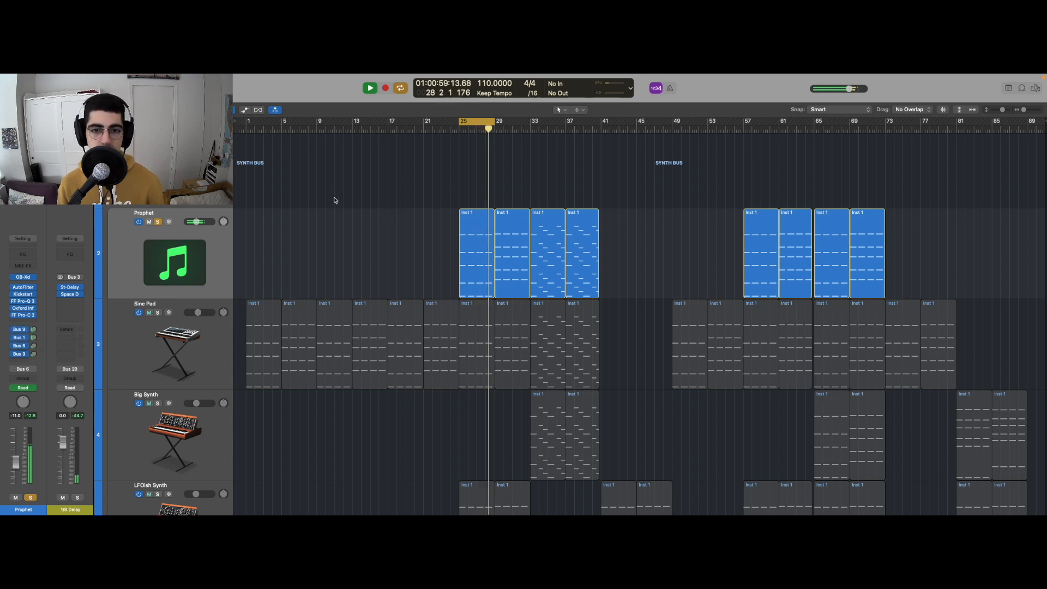
{"action": "key", "text": "space"}
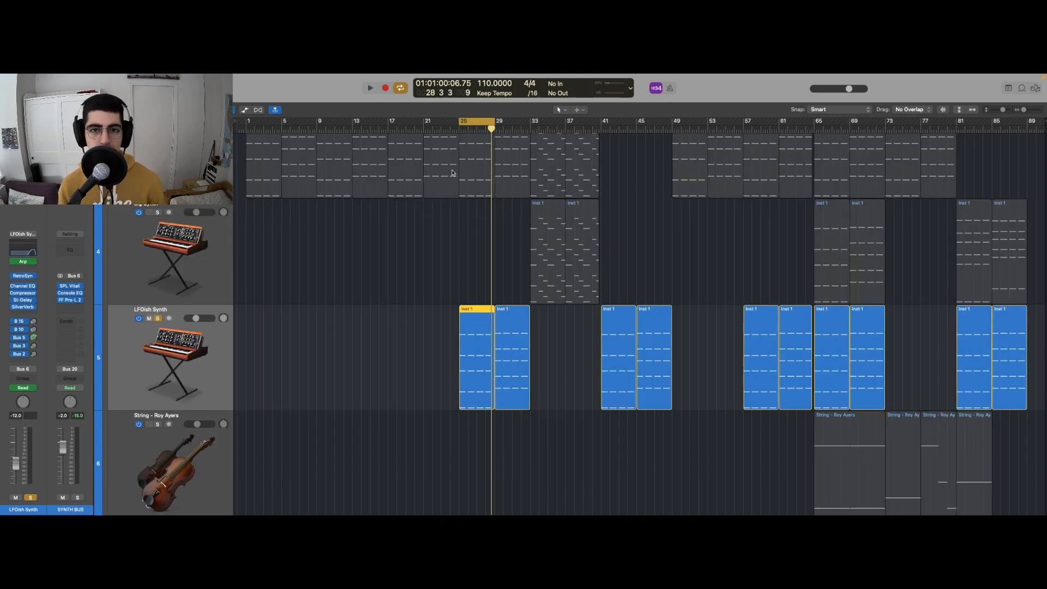
- Audition the soloed LFOish Synth from bar 25 with its first two regions enlarged
{"action": "left_click", "coordinate": [460, 130]}
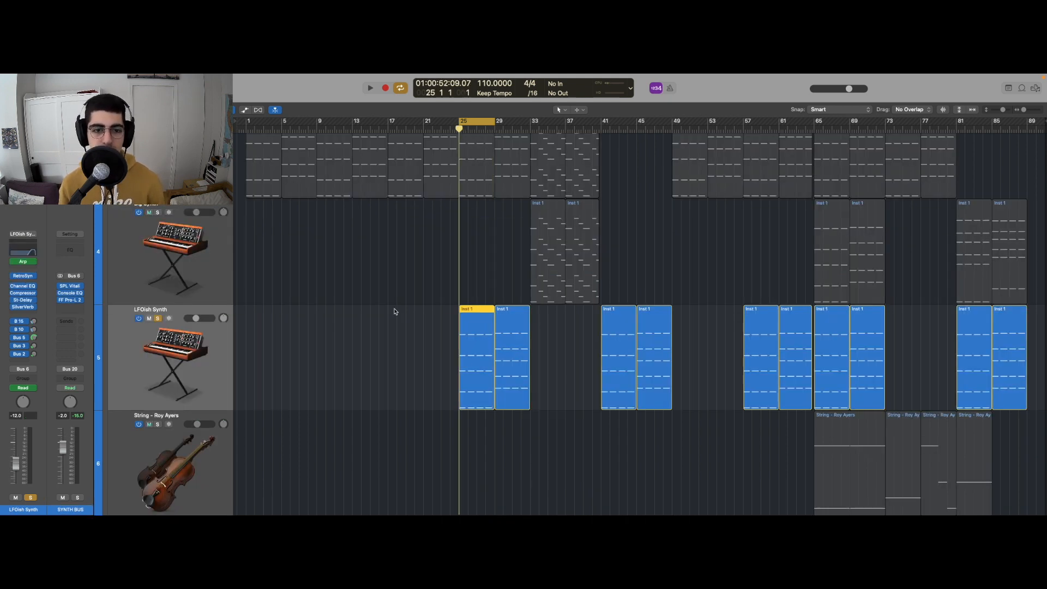
{"action": "scroll", "coordinate": [419, 330], "scroll_direction": "up", "scroll_amount": 10}
{"action": "scroll", "coordinate": [557, 236], "scroll_direction": "right", "scroll_amount": 3}
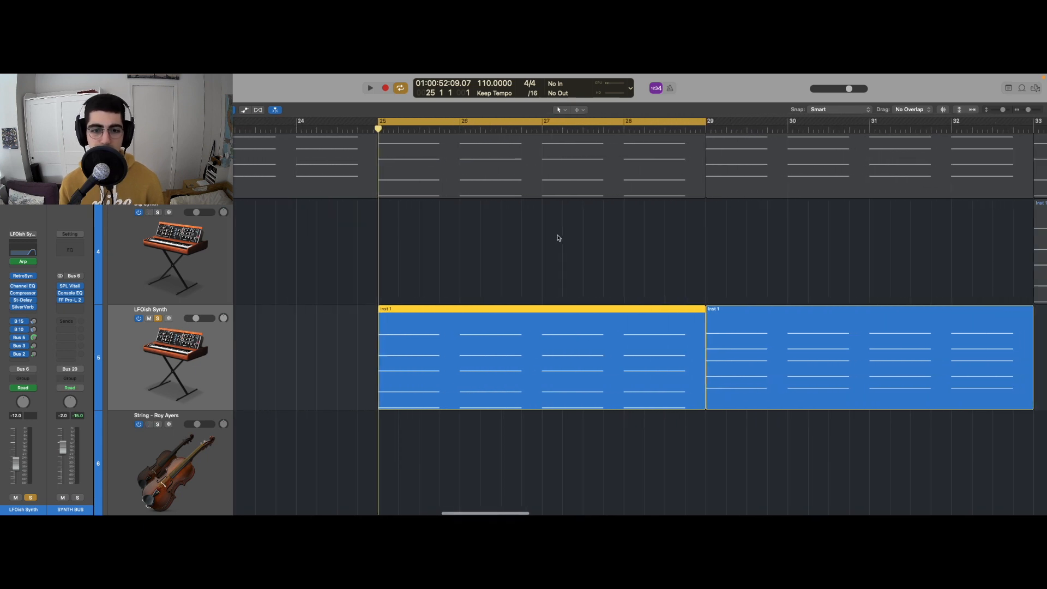
{"action": "left_click", "coordinate": [572, 236]}
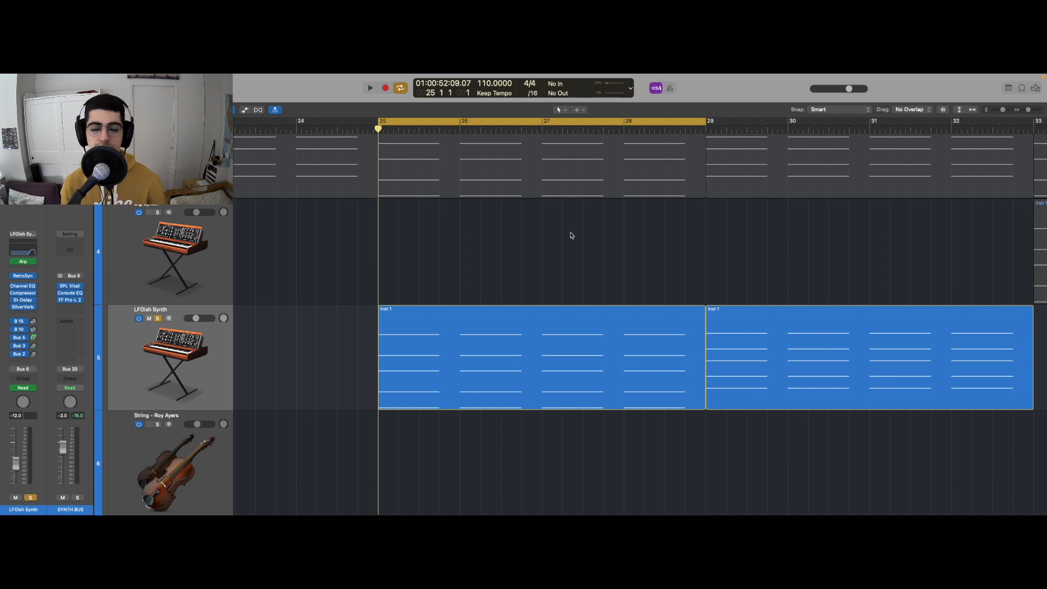
{"action": "key", "text": "space"}
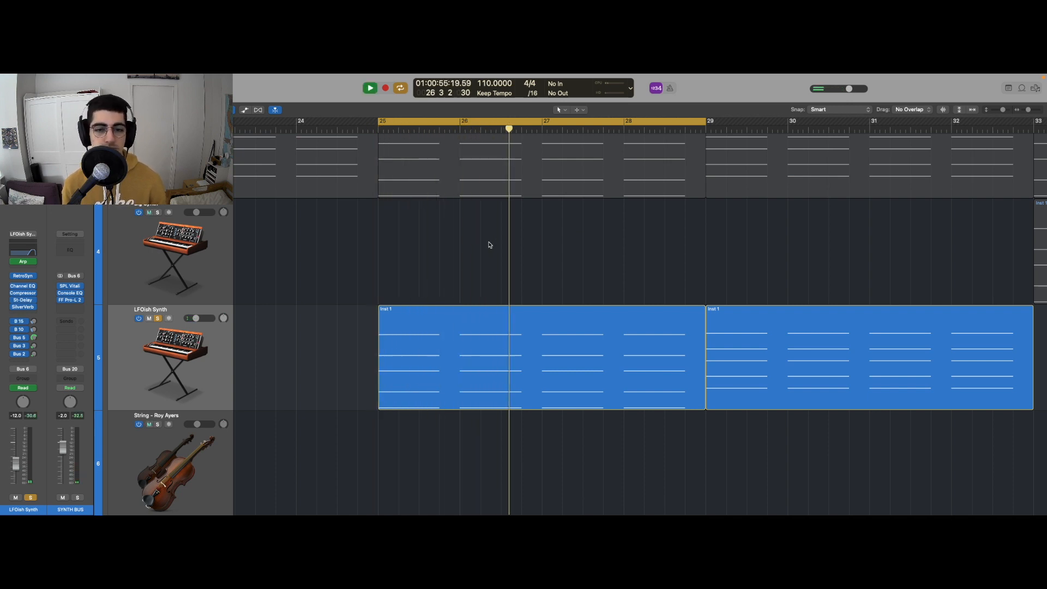
- Solo the SYNTH BUS to audition the LFOish Synth among the other synths, then inspect the LFOish Synth's Channel EQ
{"action": "key", "text": "super+Up"}
{"action": "key", "text": "super+Up"}
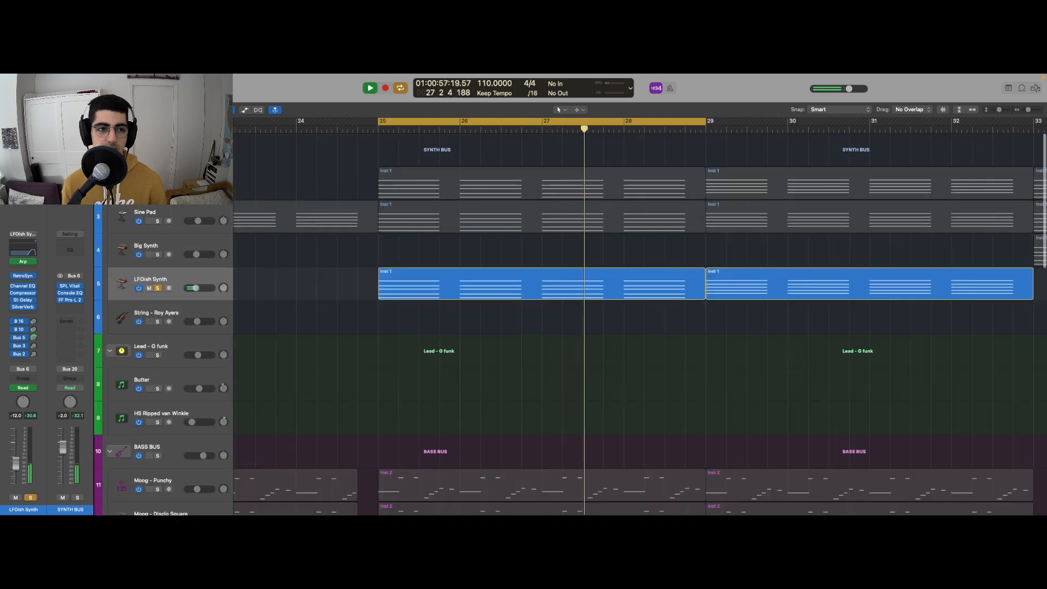
{"action": "left_click", "coordinate": [158, 154]}
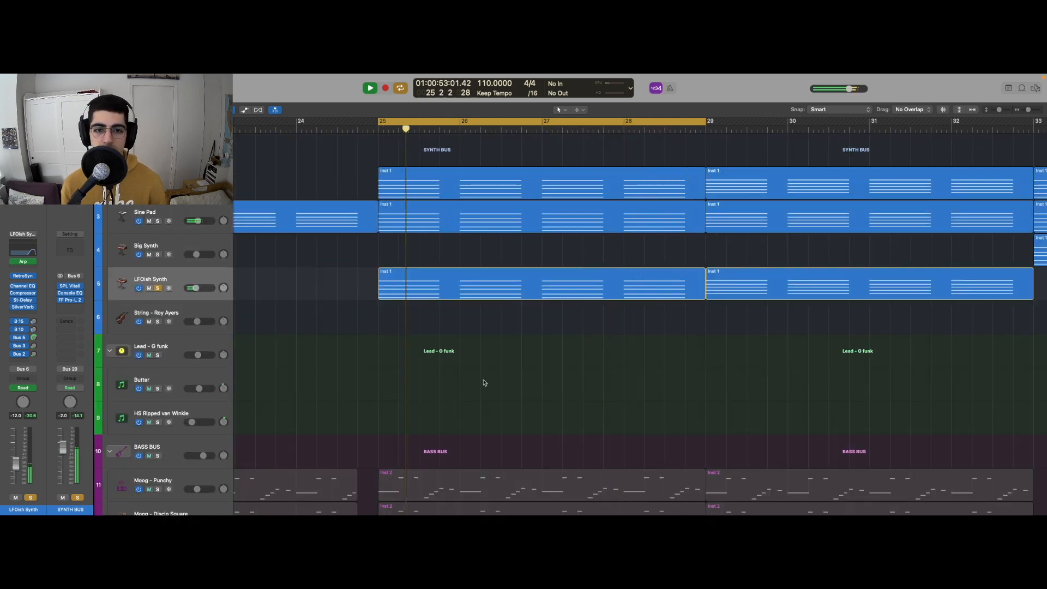
{"action": "key", "text": "space"}
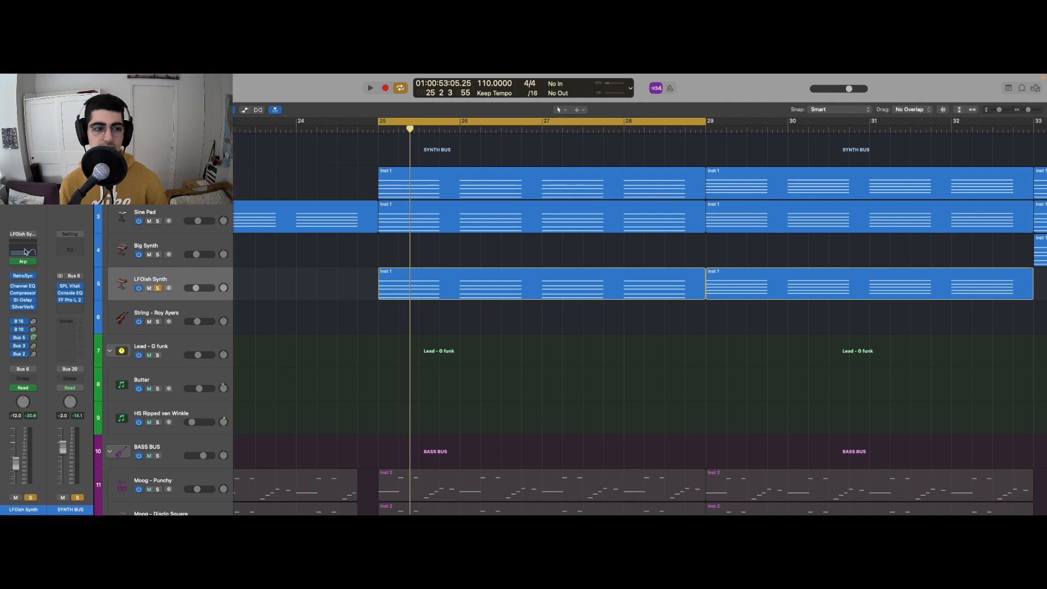
{"action": "left_click", "coordinate": [24, 252]}
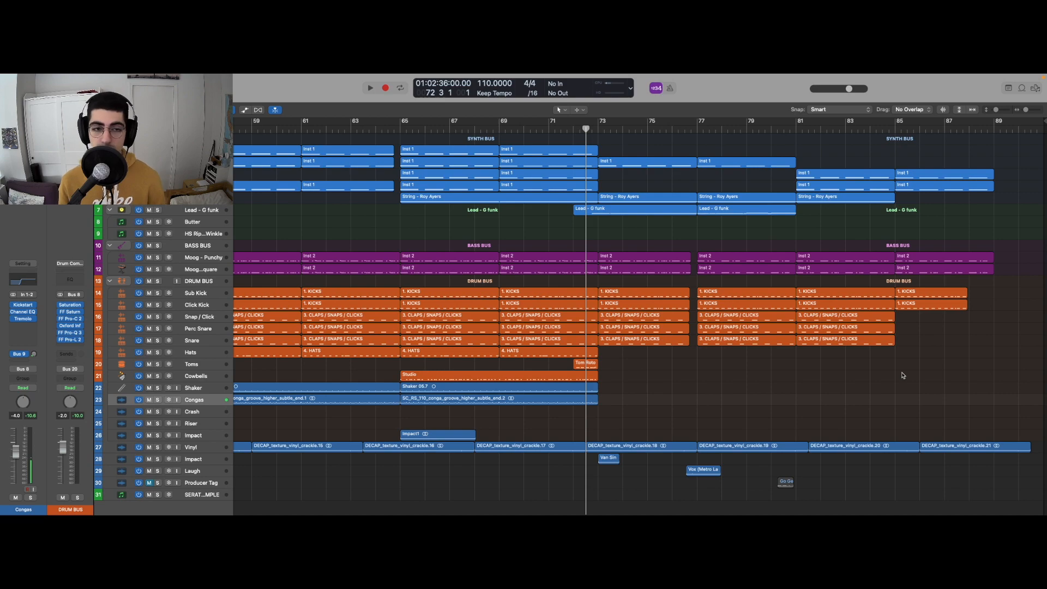
- Select the Lead - G funk track, solo it, and audition its two regions starting from bar 72
{"action": "key", "text": "super+Down"}
{"action": "key", "text": "super+Down"}
{"action": "key", "text": "super+Down"}
{"action": "key", "text": "super+Down"}
{"action": "scroll", "coordinate": [903, 375], "scroll_direction": "up", "scroll_amount": 10}
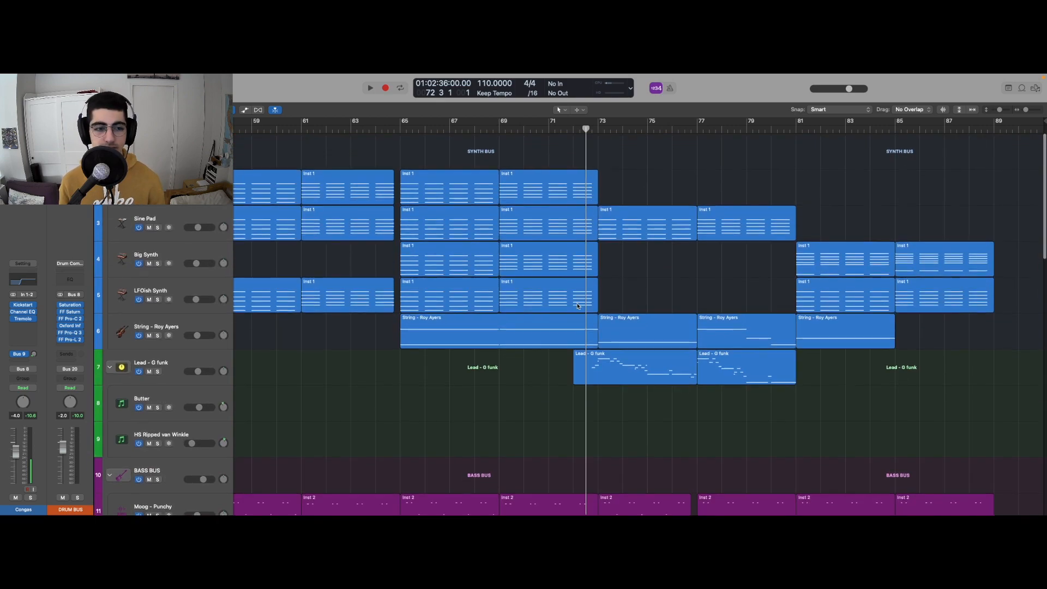
{"action": "left_click", "coordinate": [201, 358]}
{"action": "key", "text": "super+Up"}
{"action": "key", "text": "super+Up"}
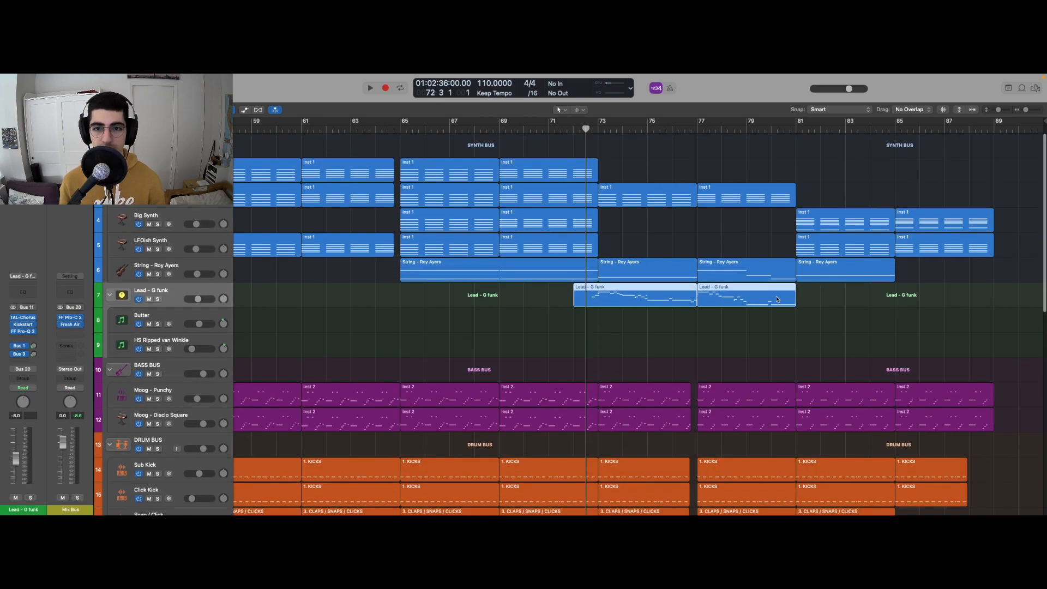
{"action": "key", "text": "super+Right"}
{"action": "scroll", "coordinate": [777, 299], "scroll_direction": "right", "scroll_amount": 5}
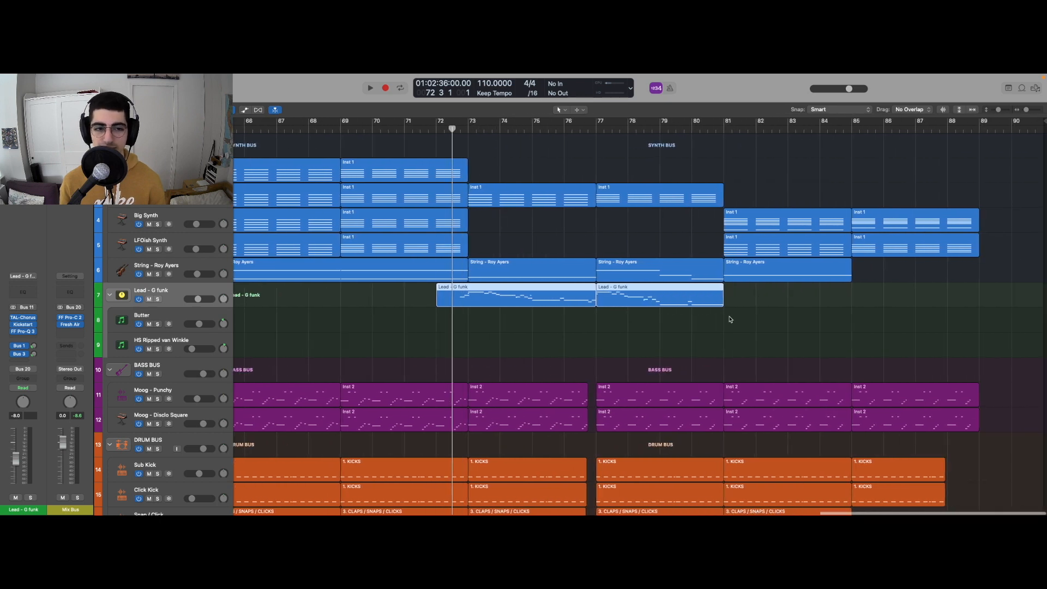
{"action": "key", "text": "s"}
{"action": "key", "text": "space"}
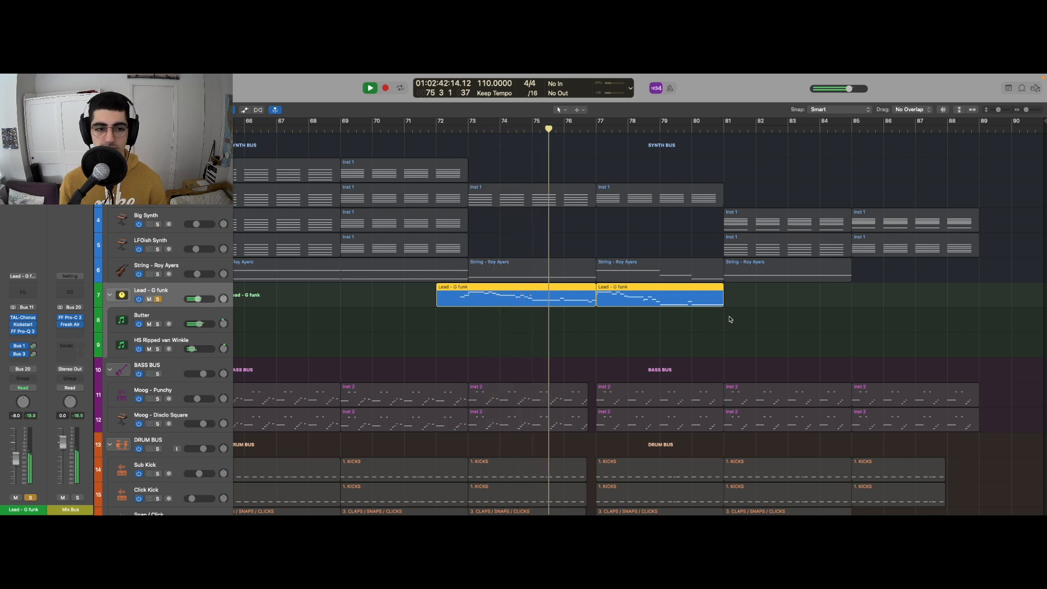
- Unsolo Lead - G funk, set the cycle range to the two Inst 1 regions spanning bars 73 to 81, and play the full arrangement
{"action": "key", "text": "space"}
{"action": "key", "text": "s"}
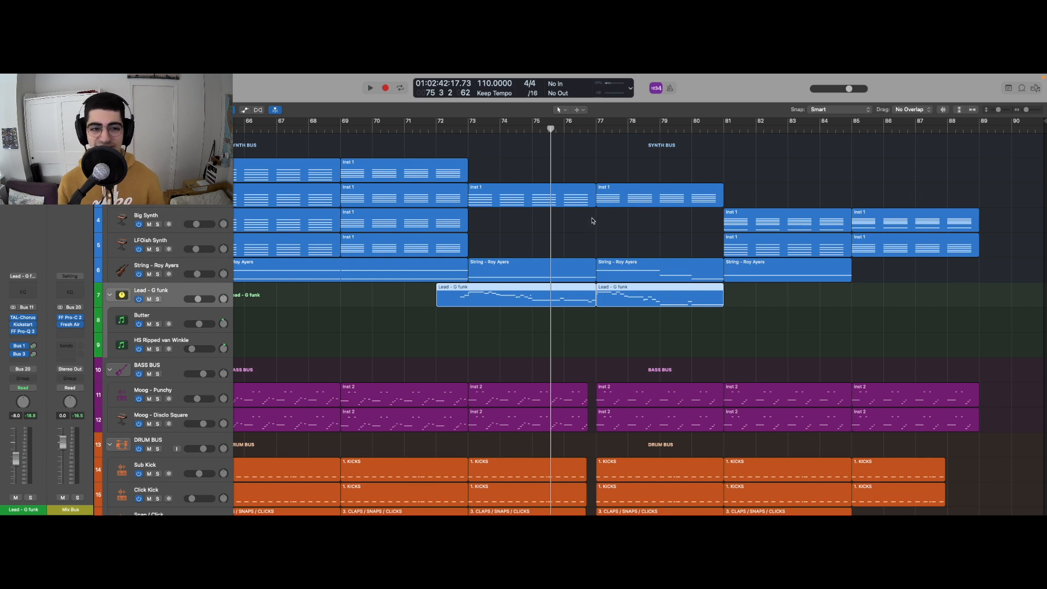
{"action": "left_click_drag", "start_coordinate": [647, 225], "coordinate": [563, 189]}
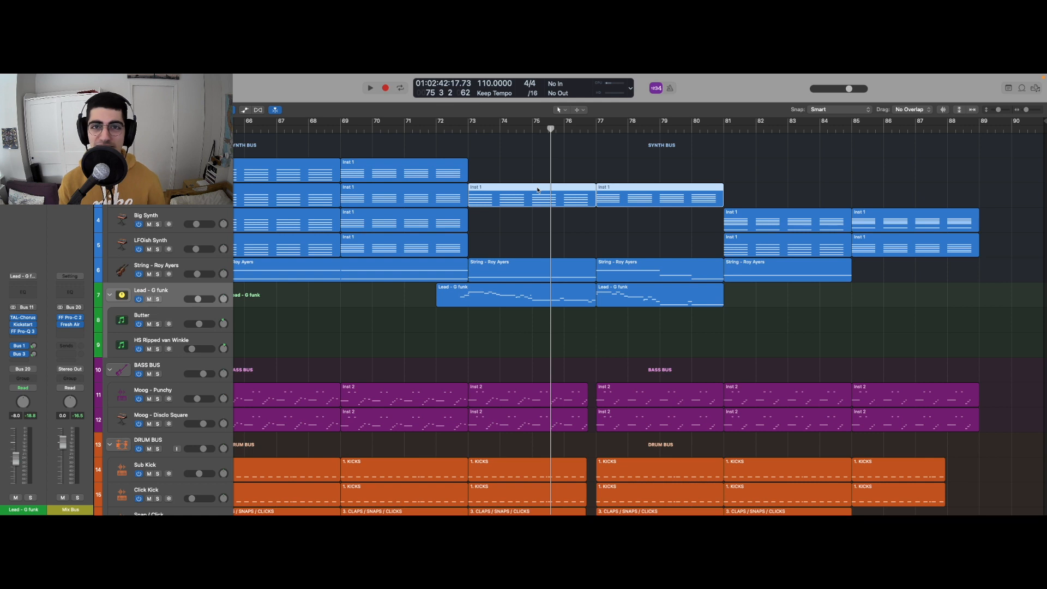
{"action": "key", "text": "super+u"}
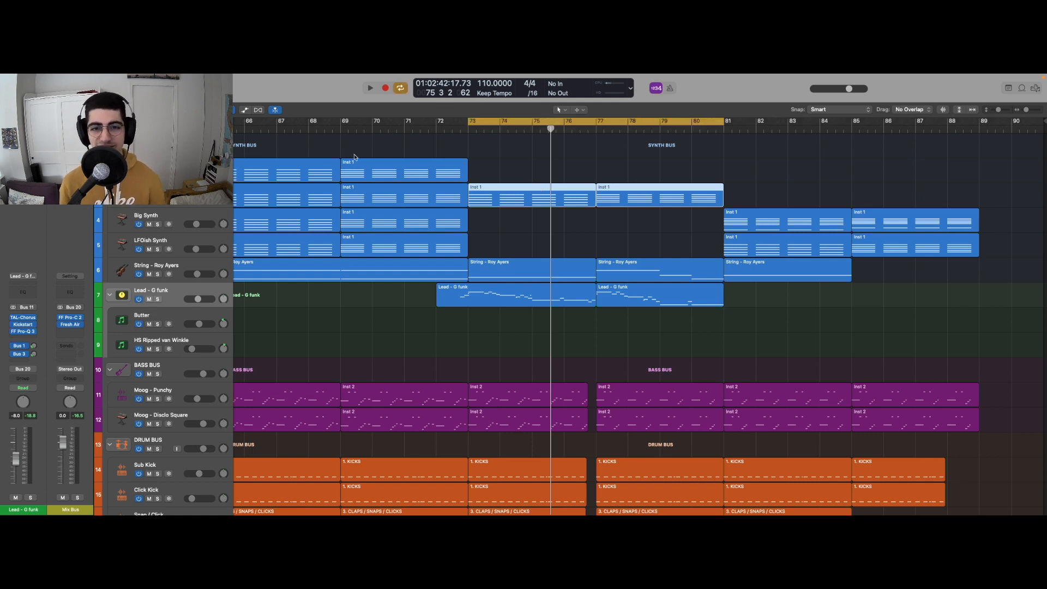
{"action": "key", "text": "space"}
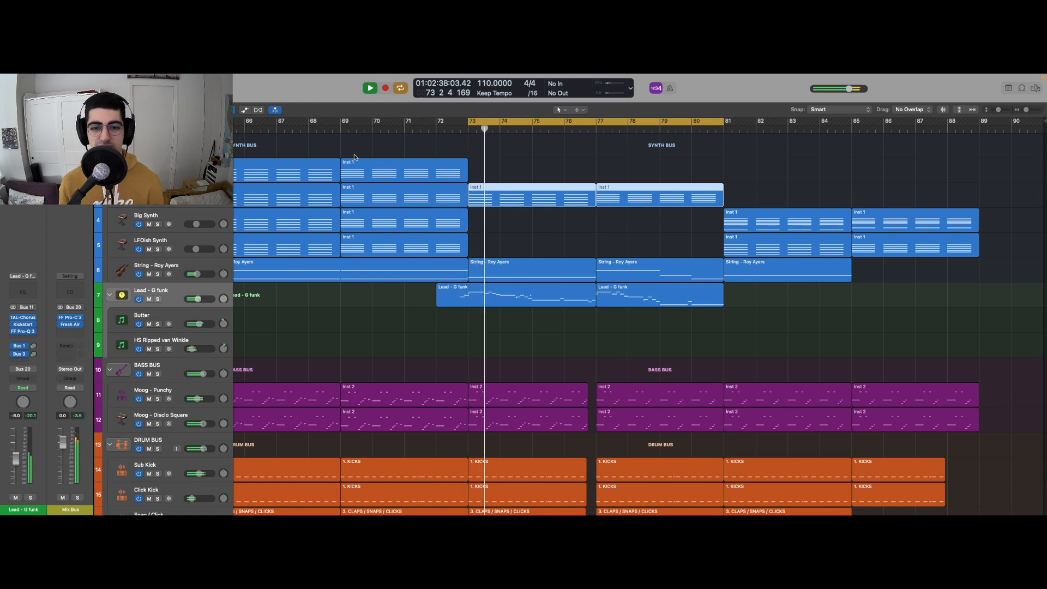
- Solo String - Roy Ayers briefly within the loop, then solo Lead - G funk to audition it alone
{"action": "left_click", "coordinate": [158, 273]}
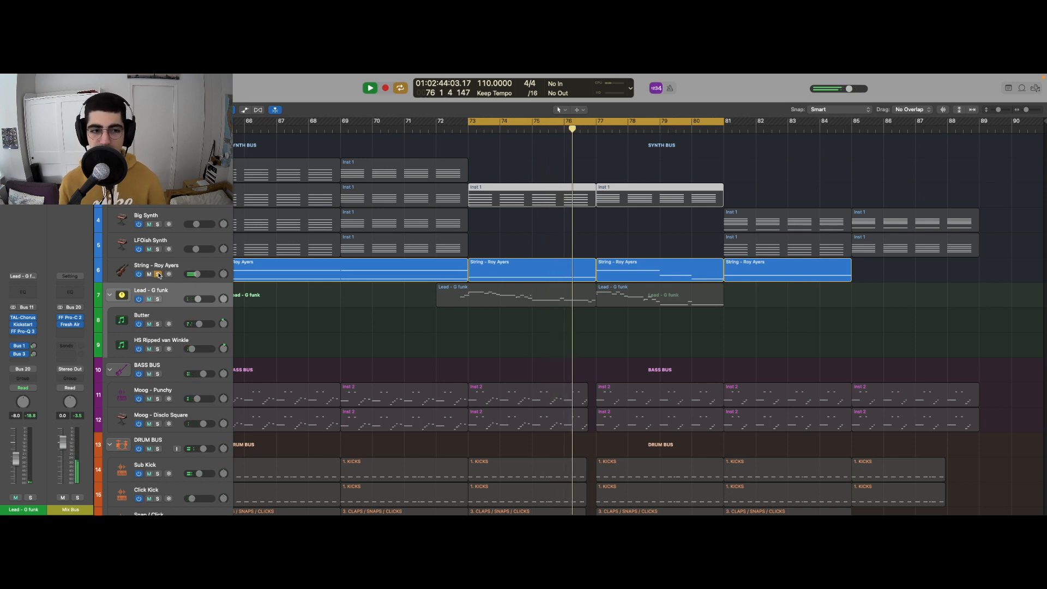
{"action": "left_click", "coordinate": [158, 274]}
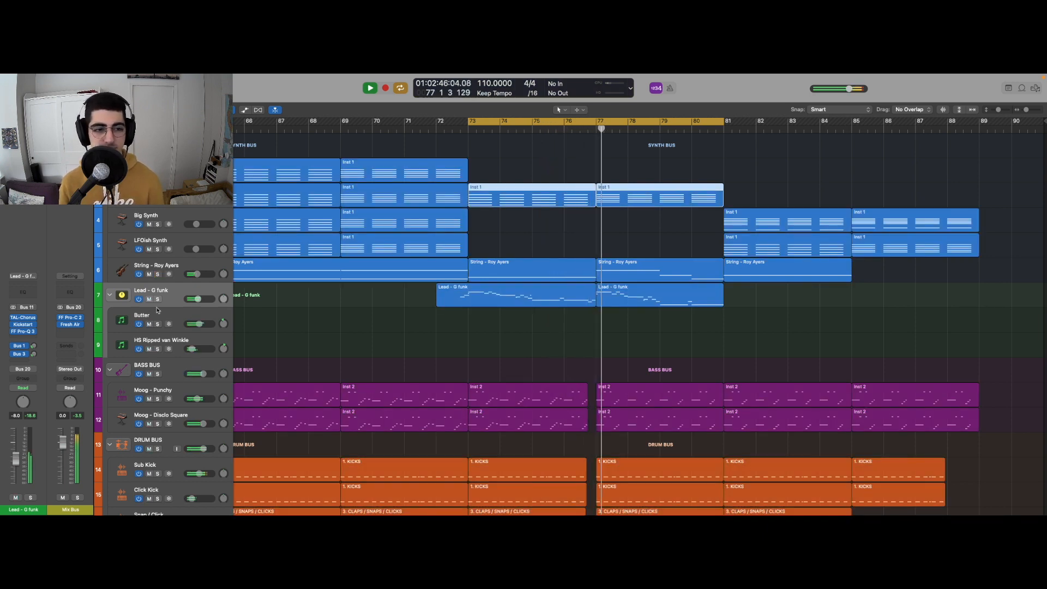
{"action": "left_click", "coordinate": [158, 300]}
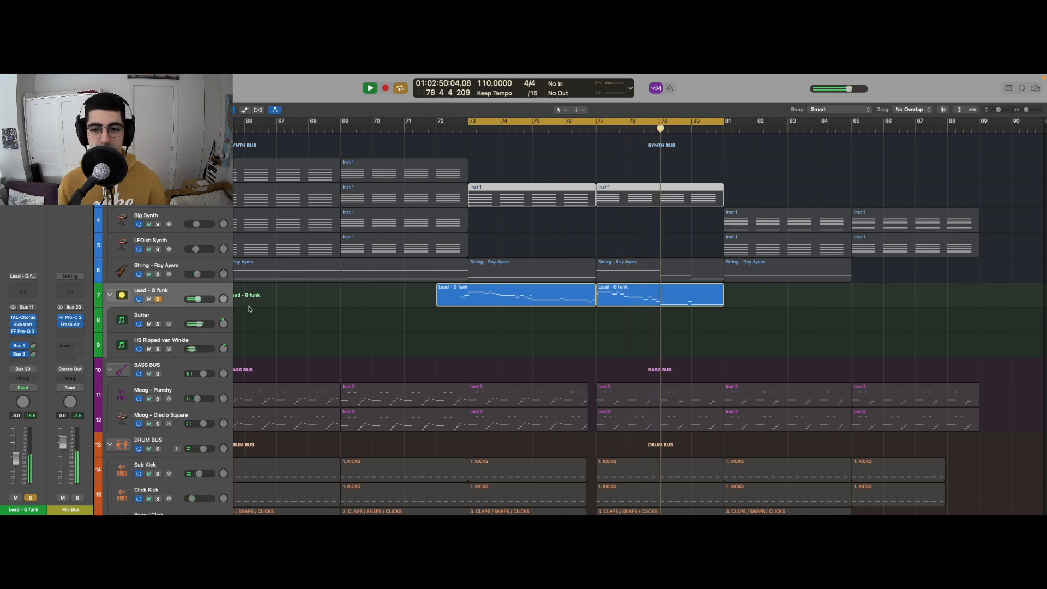
{"action": "key", "text": "space"}
- Inspect the Butter layer's Surge instrument patch, then select the HS Ripped van Winkle layer
{"action": "left_click", "coordinate": [229, 314]}
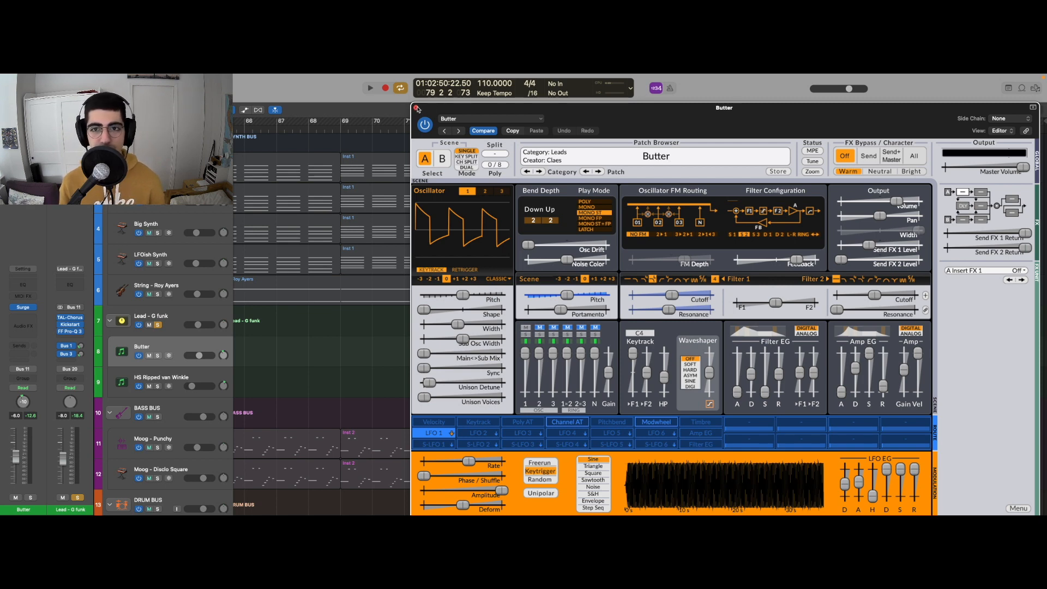
{"action": "left_click", "coordinate": [416, 108]}
{"action": "left_click", "coordinate": [166, 375]}
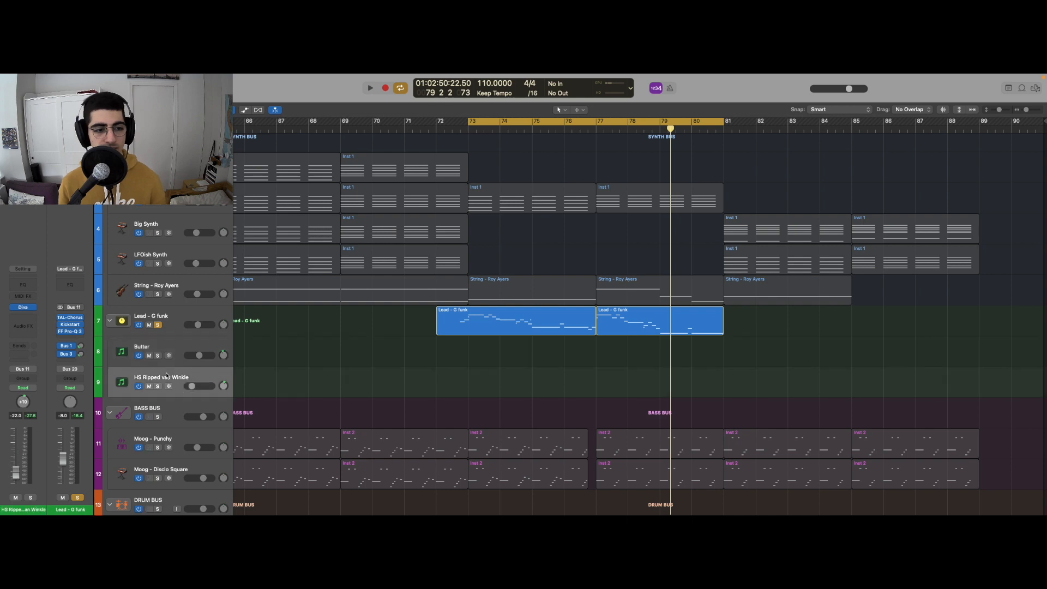
- Enlarge the tracks, unsolo Lead - G funk, and audition HS Ripped van Winkle soloed in the bar 73 loop
{"action": "key", "text": "super+Down"}
{"action": "key", "text": "super+Down"}
{"action": "left_click", "coordinate": [157, 289]}
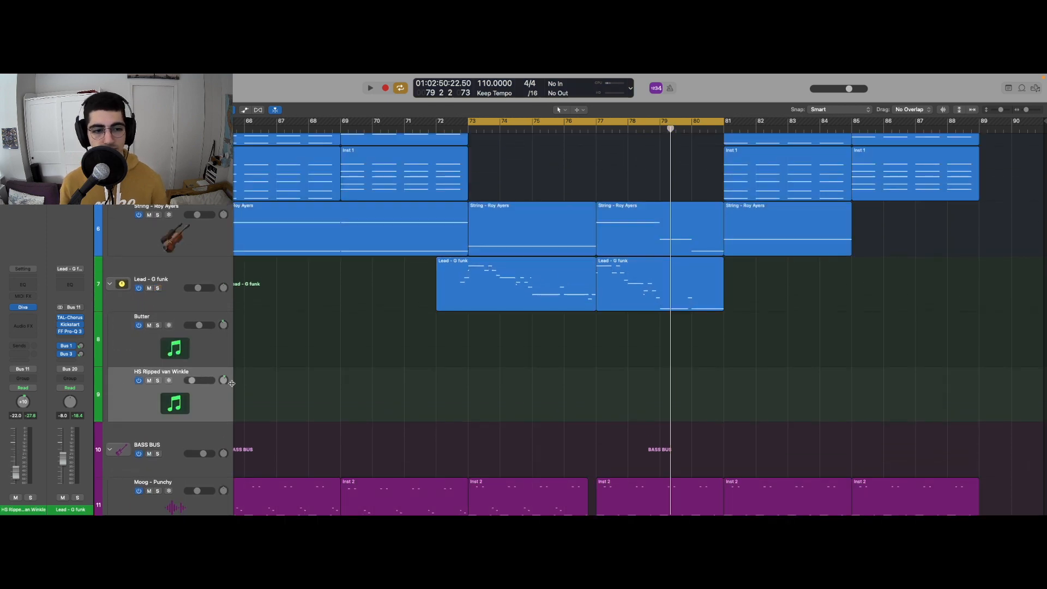
{"action": "key", "text": "s"}
{"action": "scroll", "coordinate": [573, 328], "scroll_direction": "up", "scroll_amount": 5}
{"action": "scroll", "coordinate": [572, 328], "scroll_direction": "down", "scroll_amount": 5}
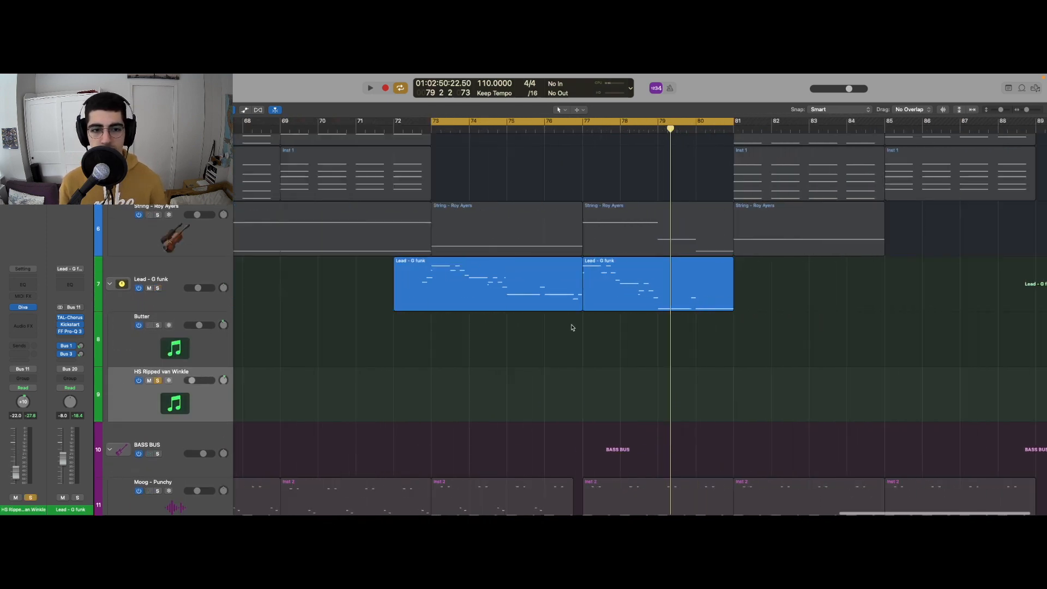
{"action": "scroll", "coordinate": [573, 328], "scroll_direction": "left", "scroll_amount": 1}
{"action": "key", "text": "space"}
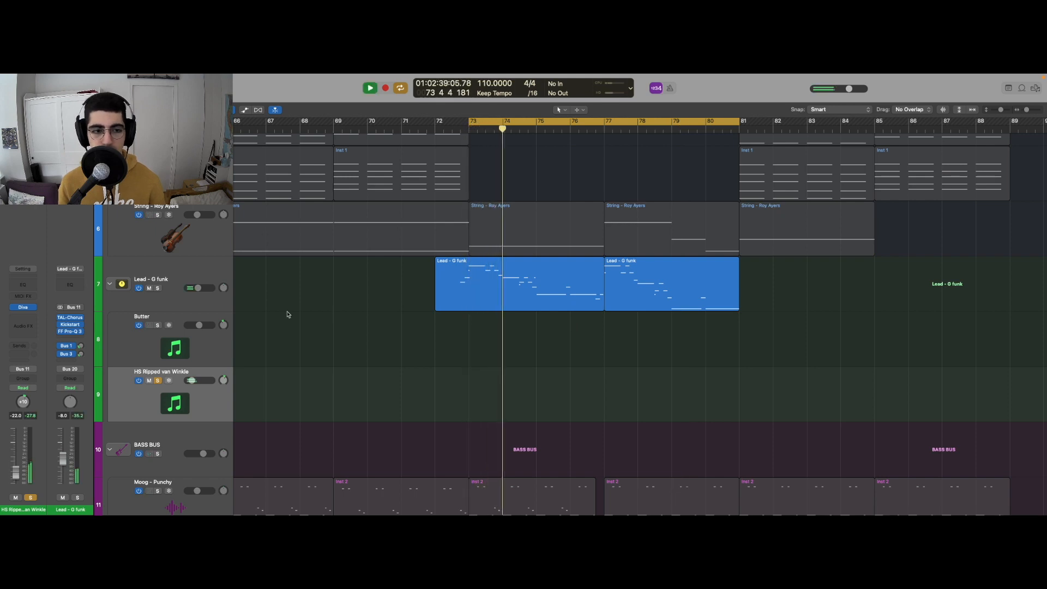
- Solo Butter alongside HS Ripped van Winkle and audition both layers with Lead - G funk's inserts and sends bypassed
{"action": "left_click", "coordinate": [159, 326]}
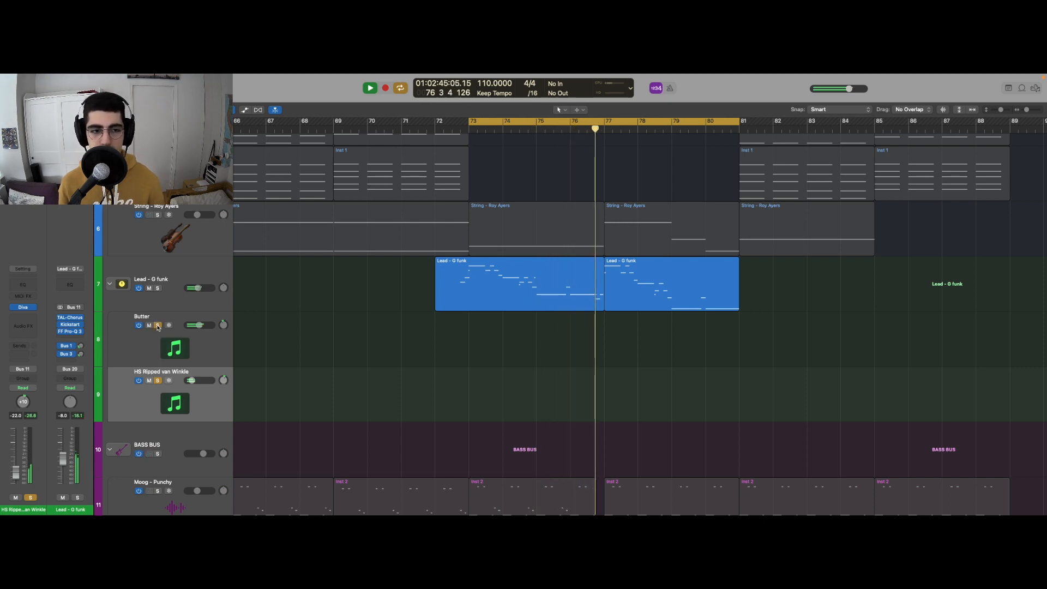
{"action": "left_click", "coordinate": [172, 298]}
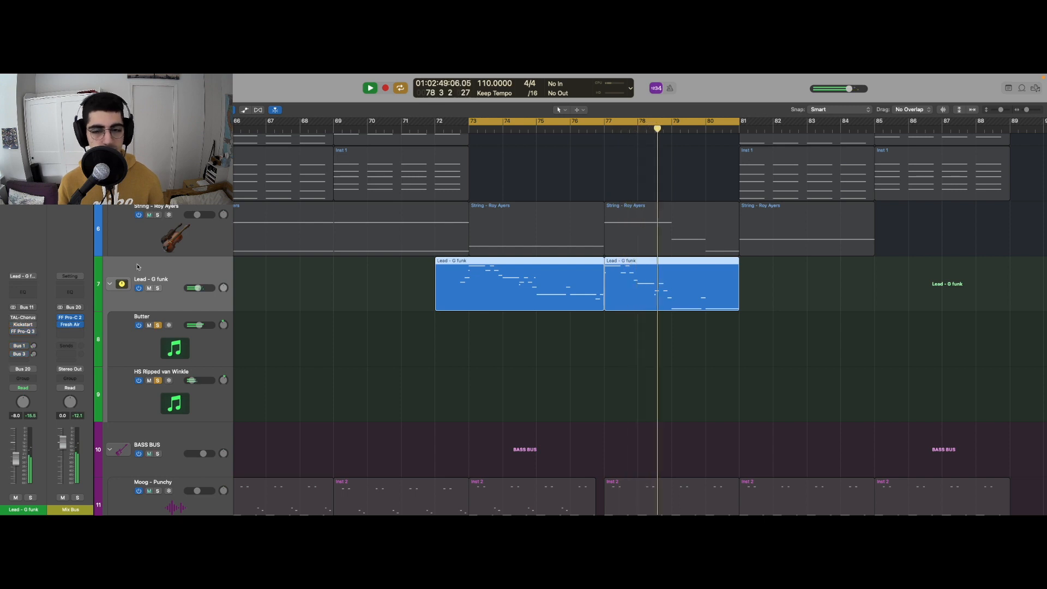
{"action": "key", "text": "space"}
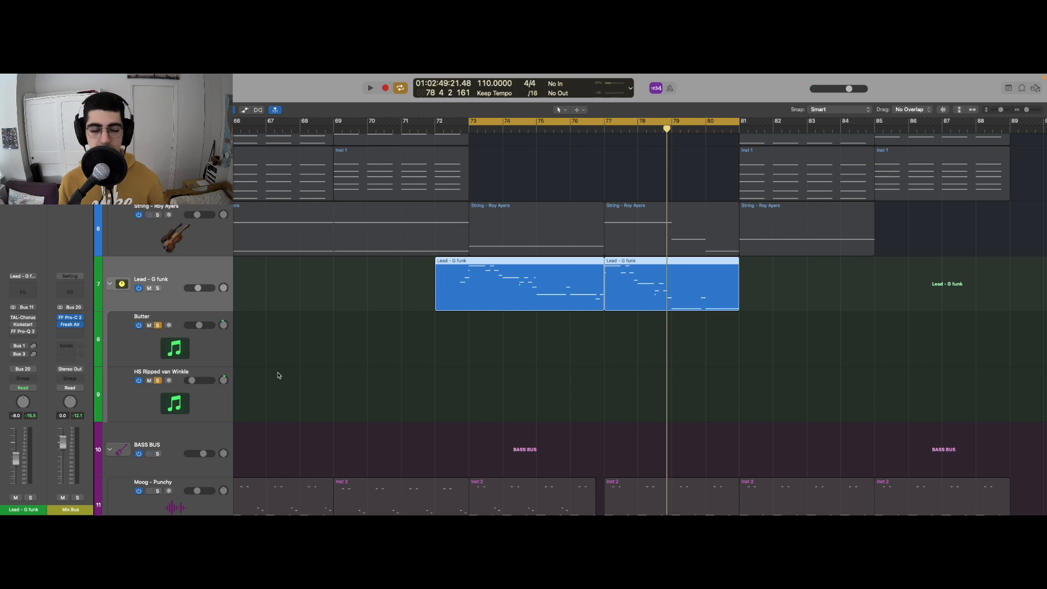
- View the Bus 1 reverb send of Lead - G funk, then re-enable and inspect its TAL-Chorus-LX, Pro-Q 3 and Kickstart inserts
{"action": "left_click", "coordinate": [19, 346]}
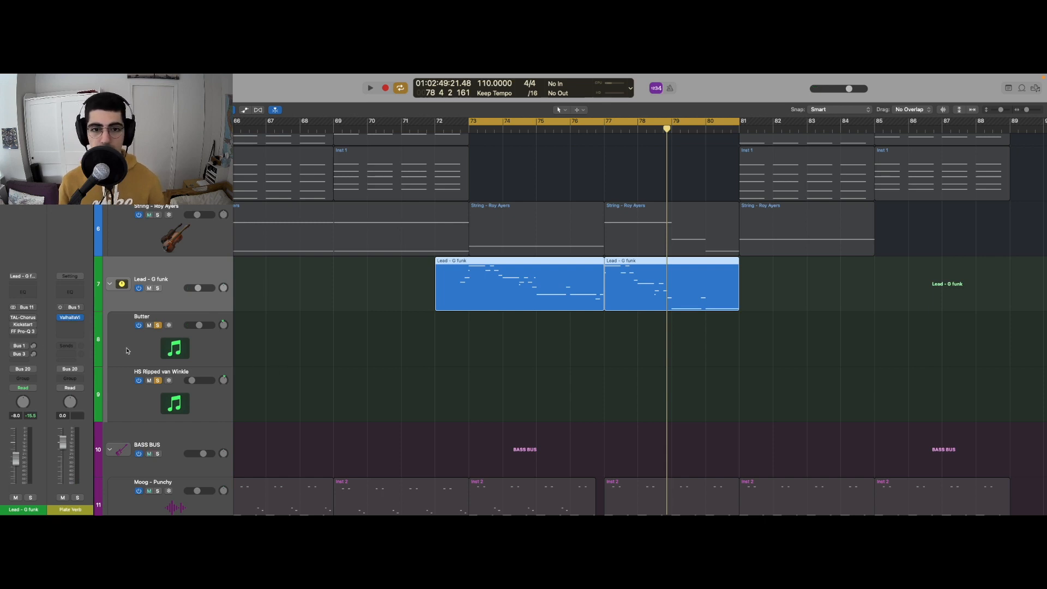
{"action": "left_click", "coordinate": [22, 317]}
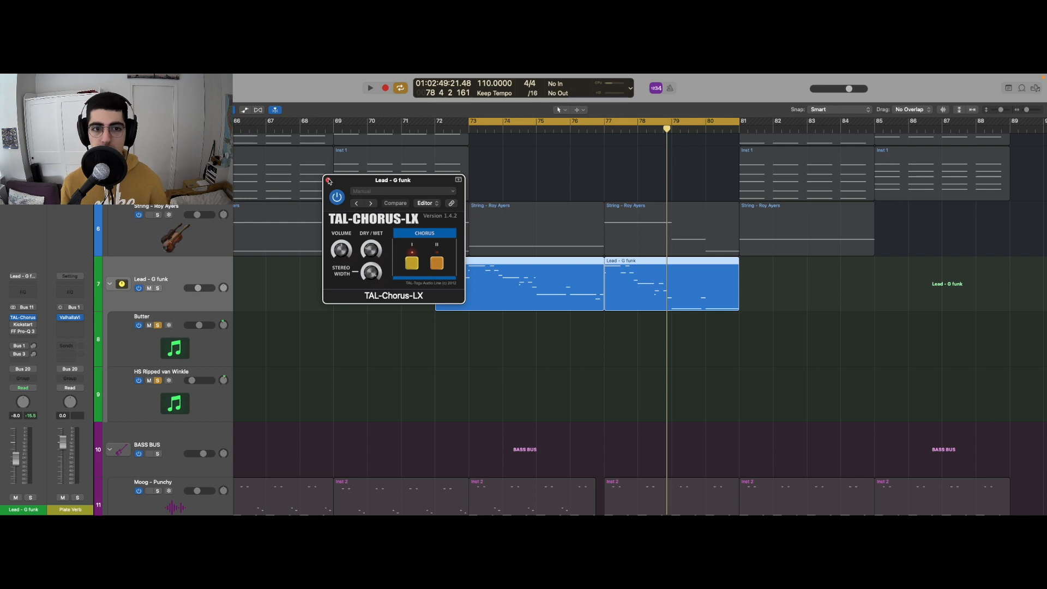
{"action": "left_click", "coordinate": [328, 182]}
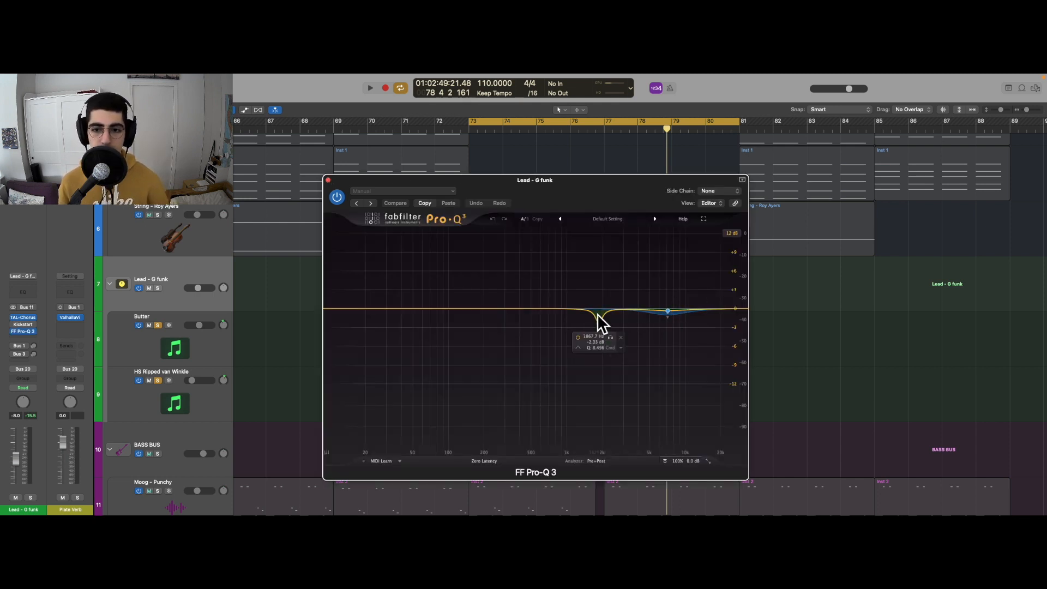
{"action": "left_click", "coordinate": [328, 180]}
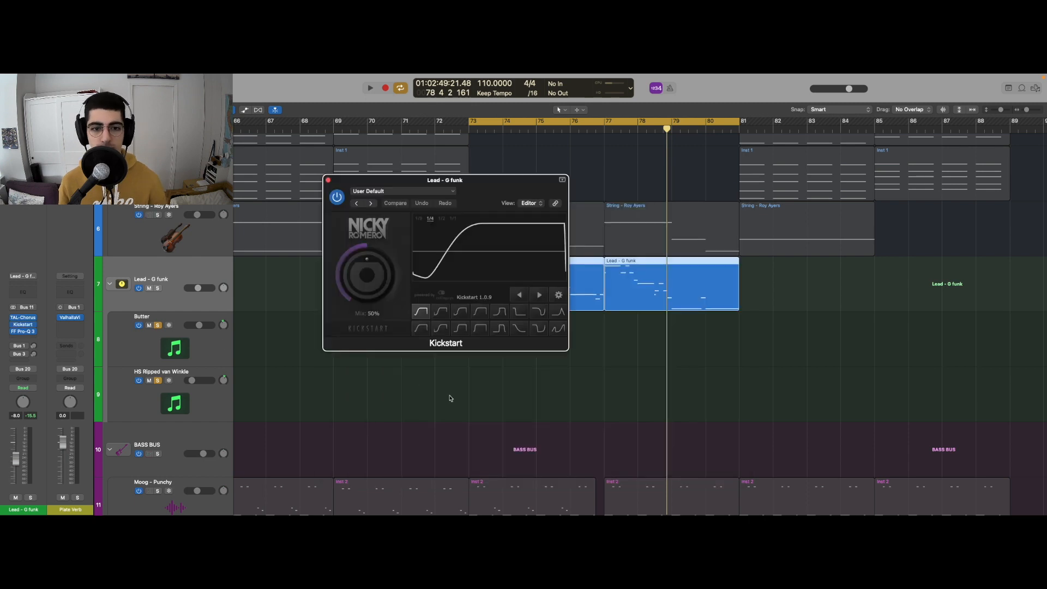
{"action": "scroll", "coordinate": [450, 398], "scroll_direction": "down", "scroll_amount": 3}
{"action": "scroll", "coordinate": [450, 398], "scroll_direction": "left", "scroll_amount": 2}
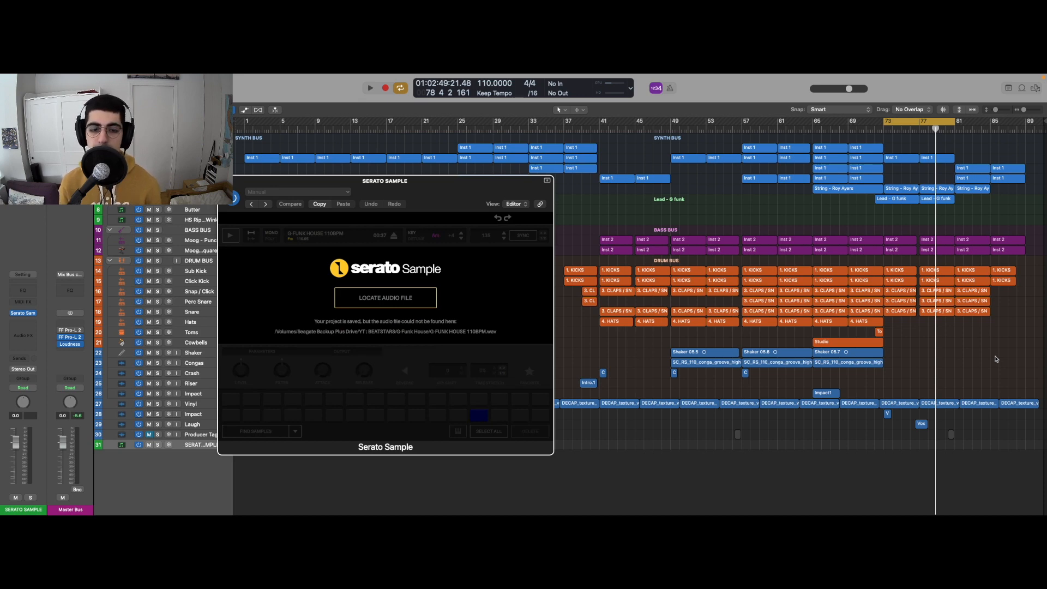
- Set the G Funk House sample's key shift to +4 in Serato Sample and preview the transposed audio
{"action": "left_click", "coordinate": [461, 240]}
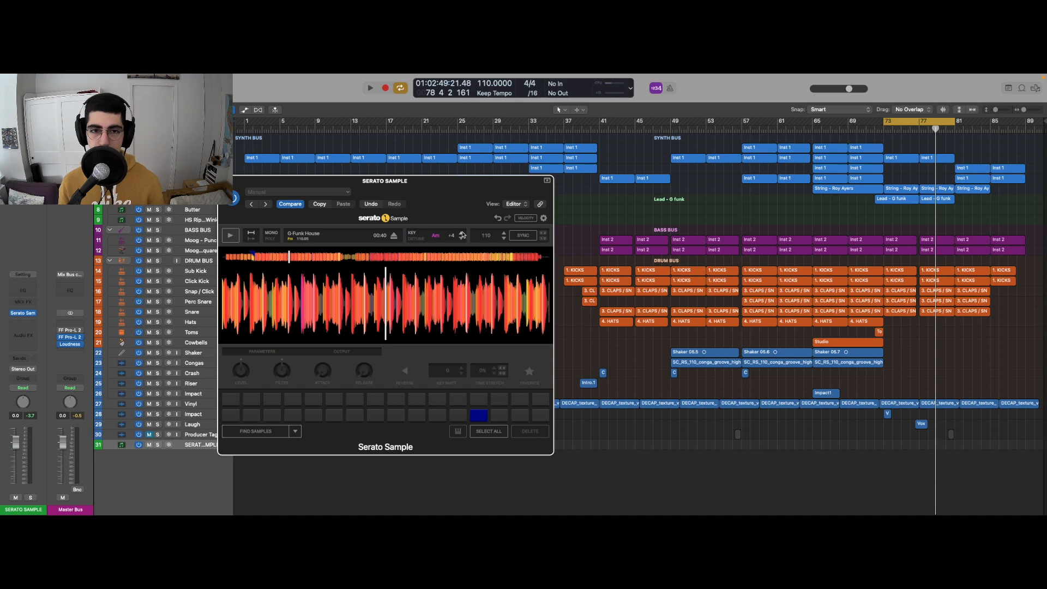
{"action": "key", "text": "space"}
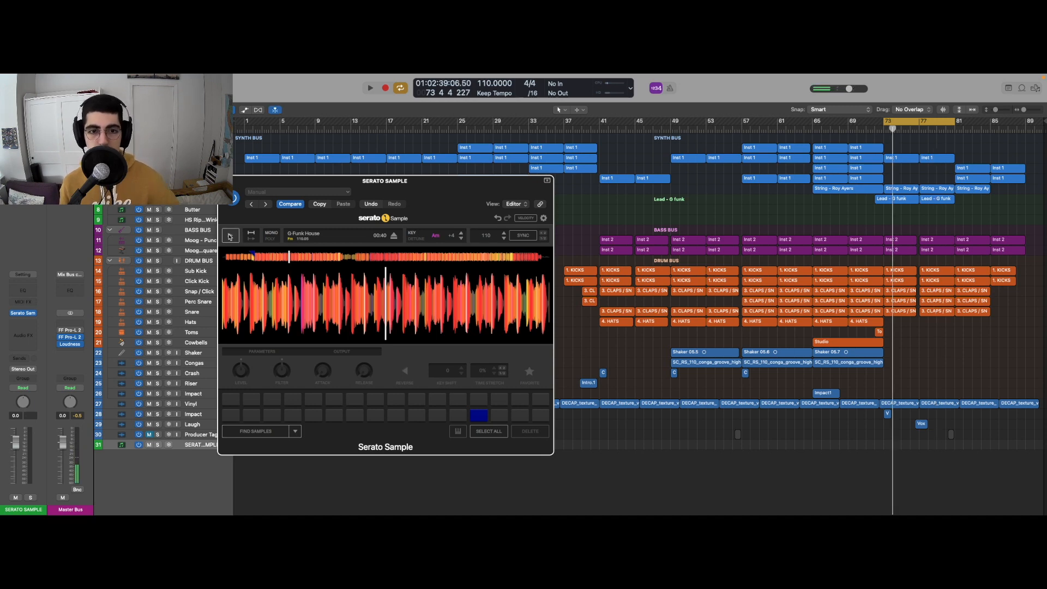
{"action": "left_click", "coordinate": [230, 236]}
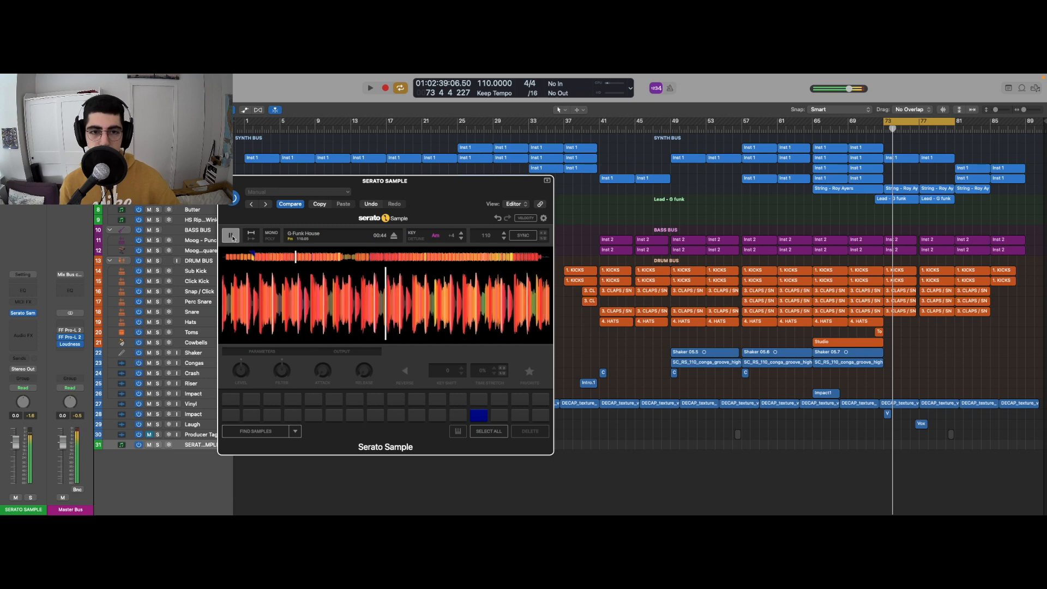
{"action": "left_click", "coordinate": [231, 236]}
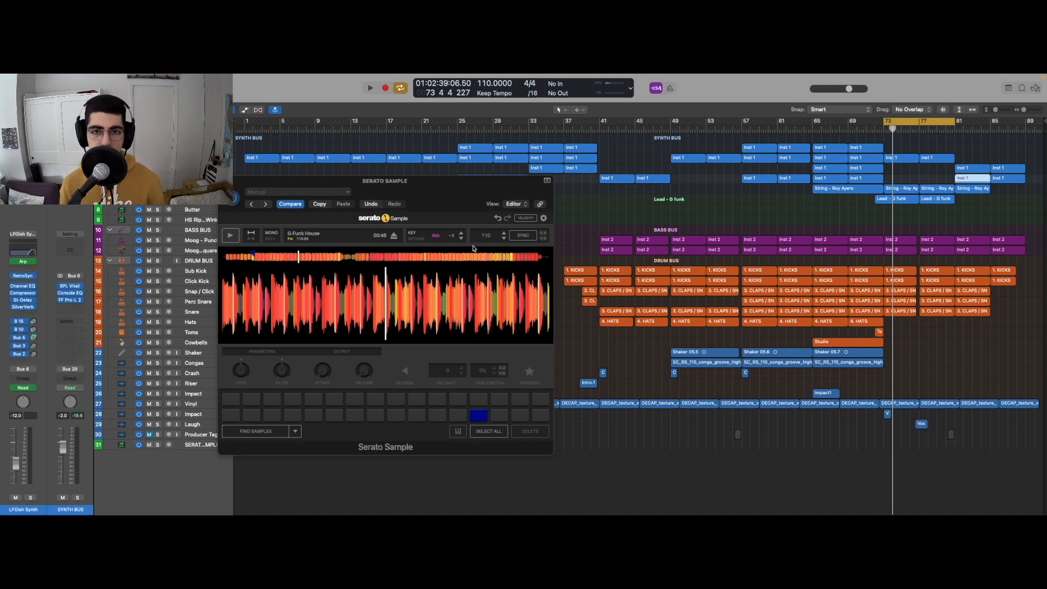
- Check Serato Sample's detune setting, then set the sample's tempo to 135 BPM and preview it
{"action": "left_click", "coordinate": [414, 234]}
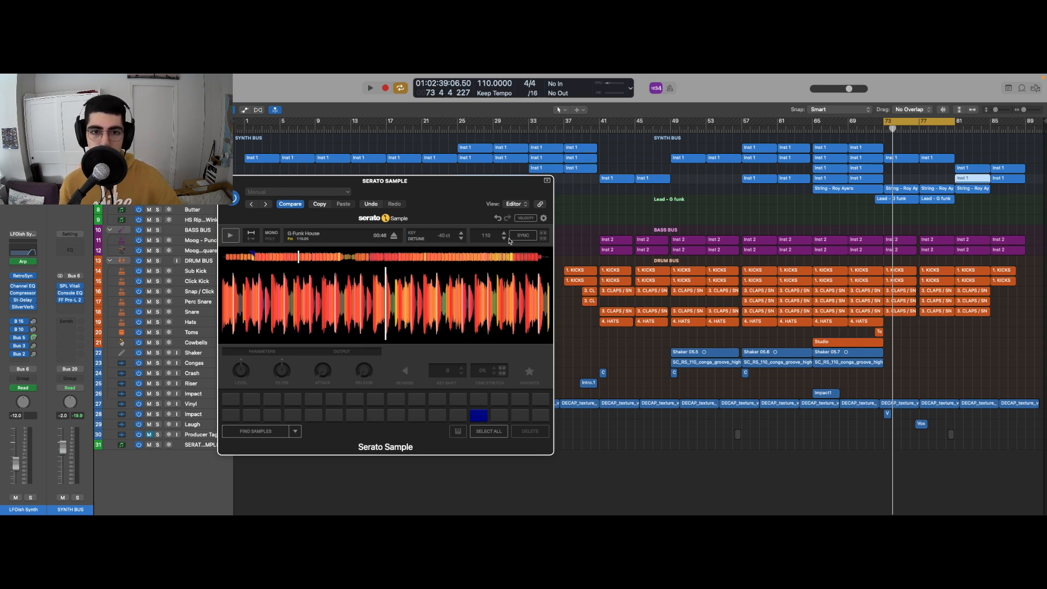
{"action": "left_click", "coordinate": [413, 235]}
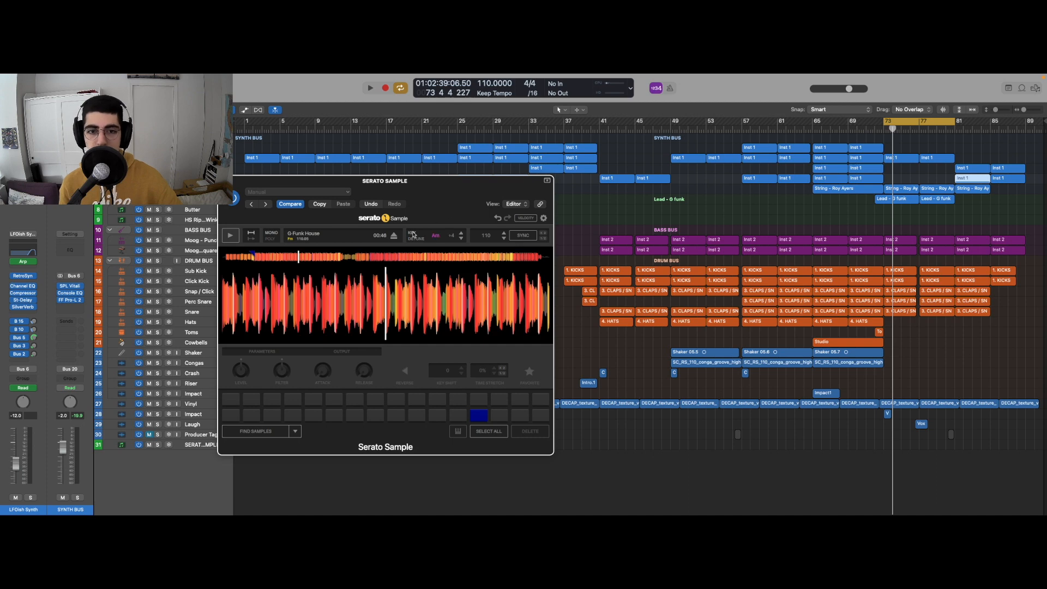
{"action": "double_click", "coordinate": [486, 236]}
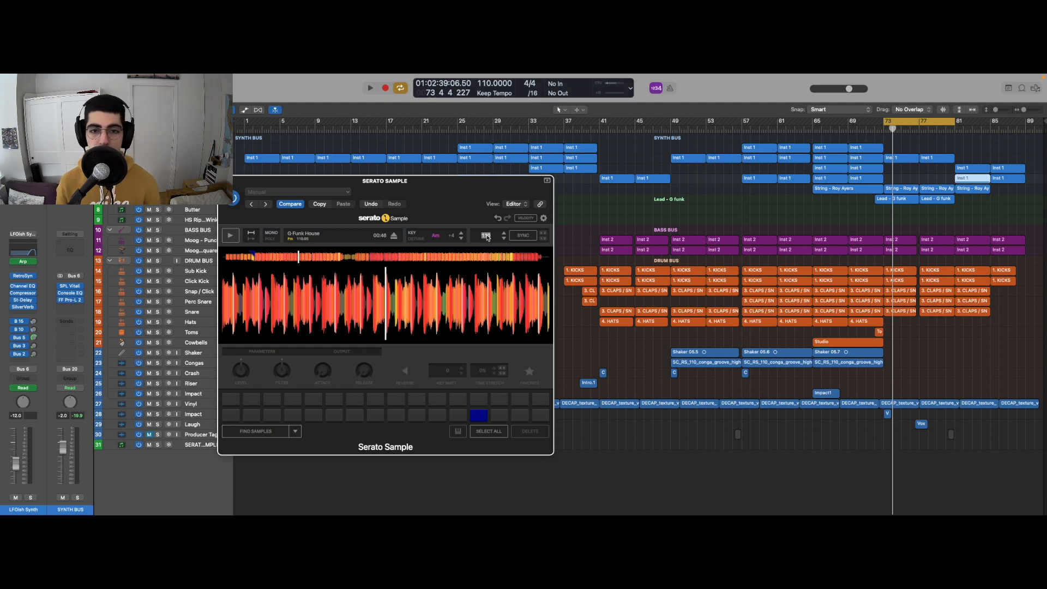
{"action": "type", "text": "135"}
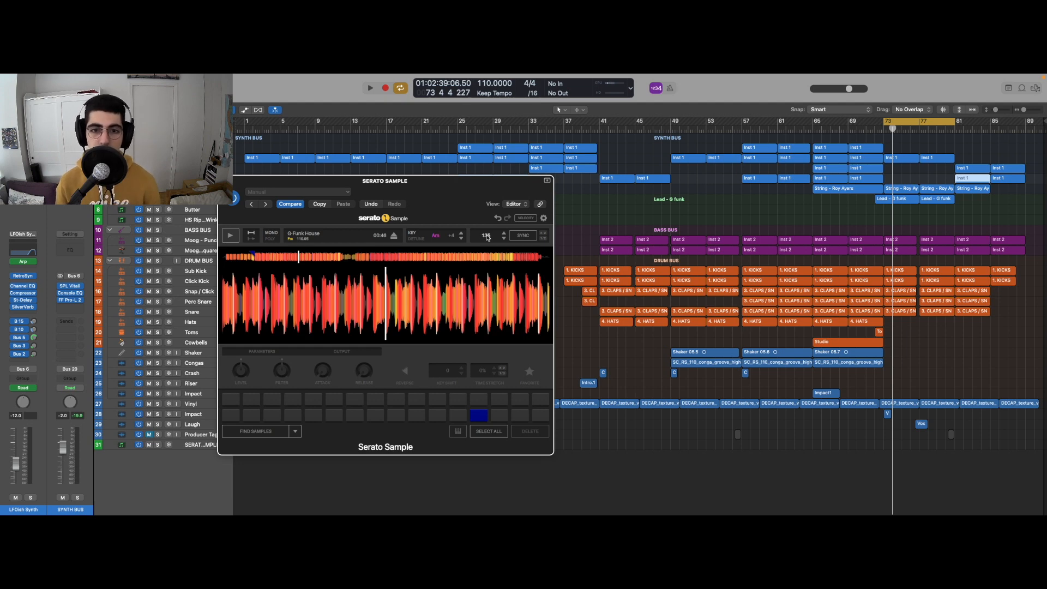
{"action": "left_click", "coordinate": [231, 236]}
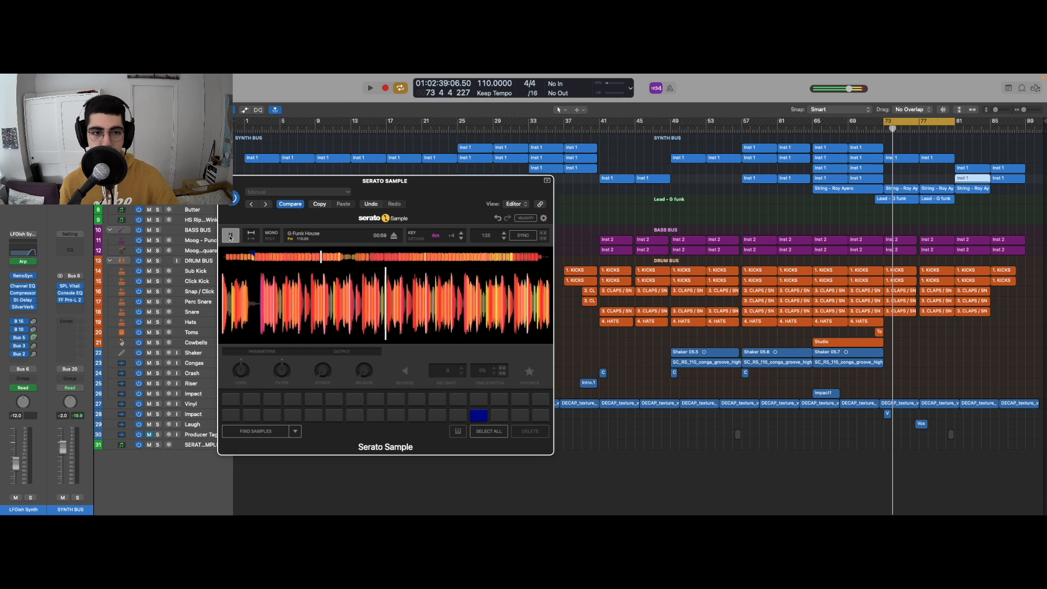
{"action": "left_click", "coordinate": [231, 236]}
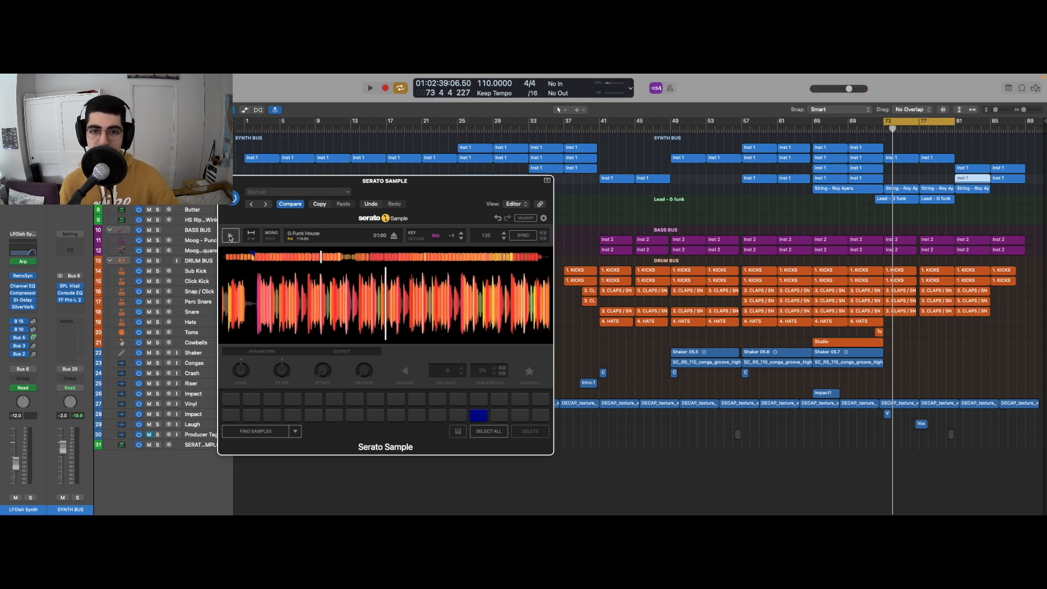